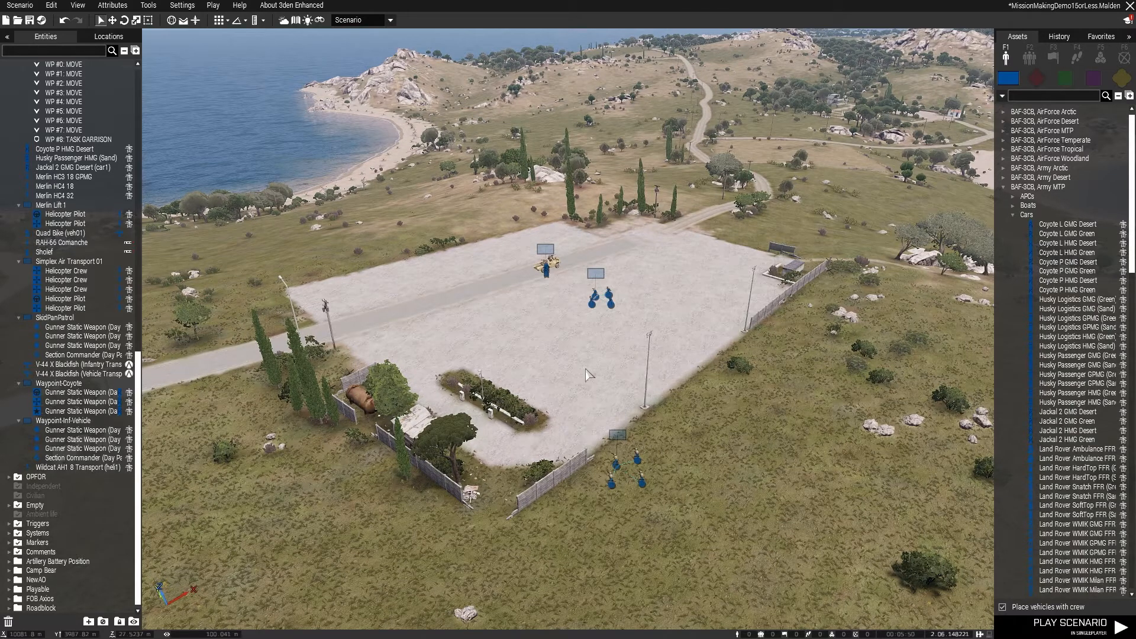
Place a first MOVE waypoint for the SkidPanPatrol group on the grass outside the fenced corner of the paved lot.
left_click(617, 435)
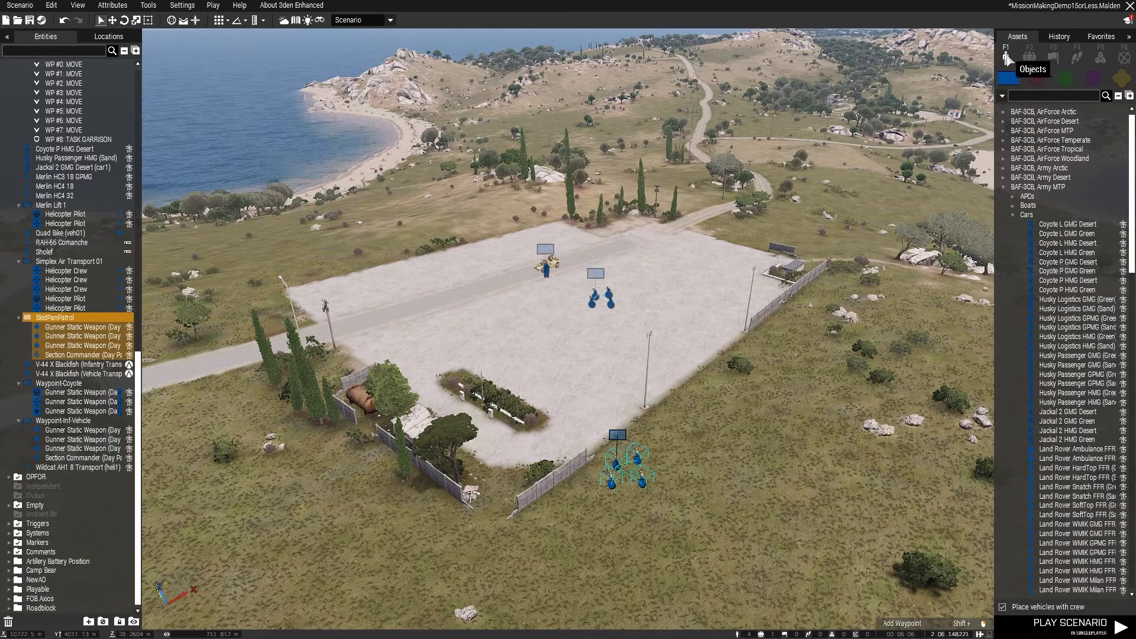
left_click(1078, 56)
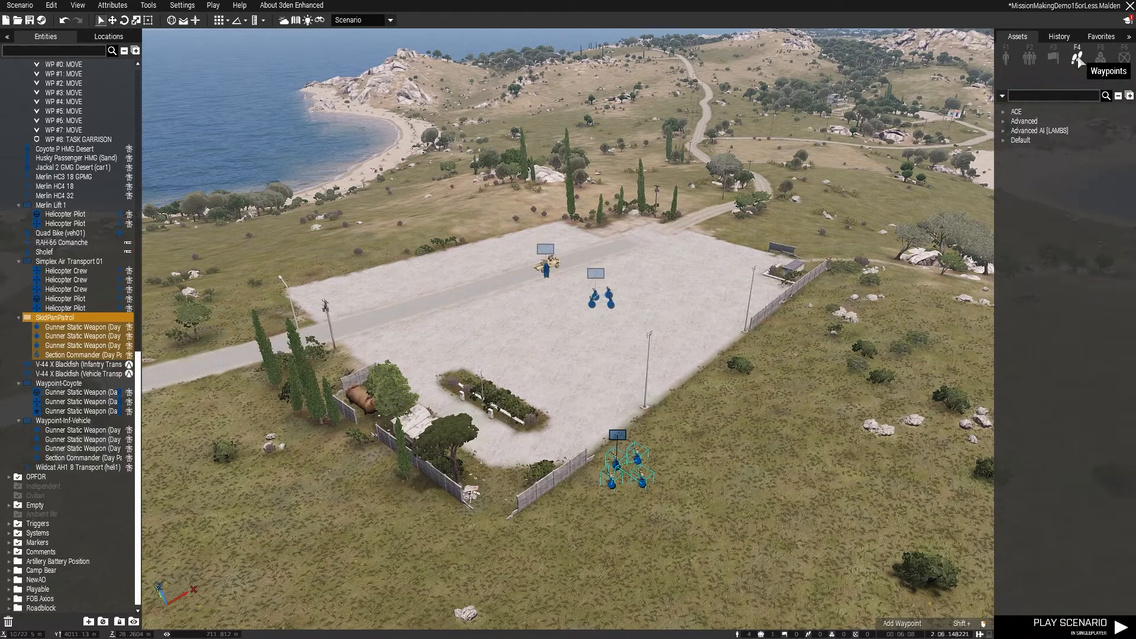
left_click(1004, 140)
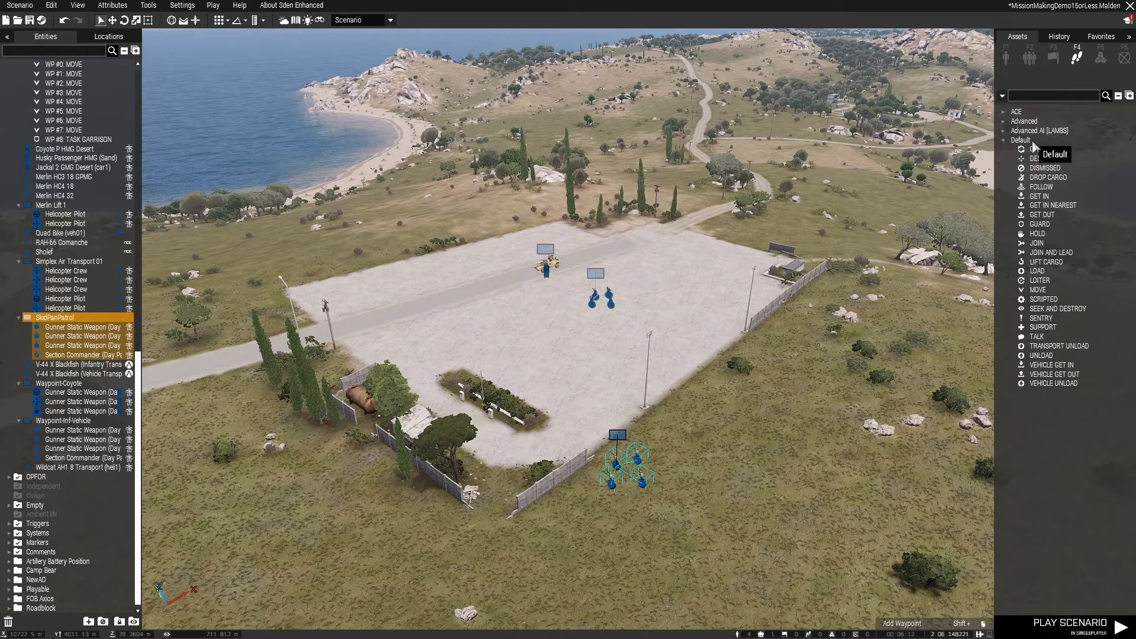
left_click(1004, 131)
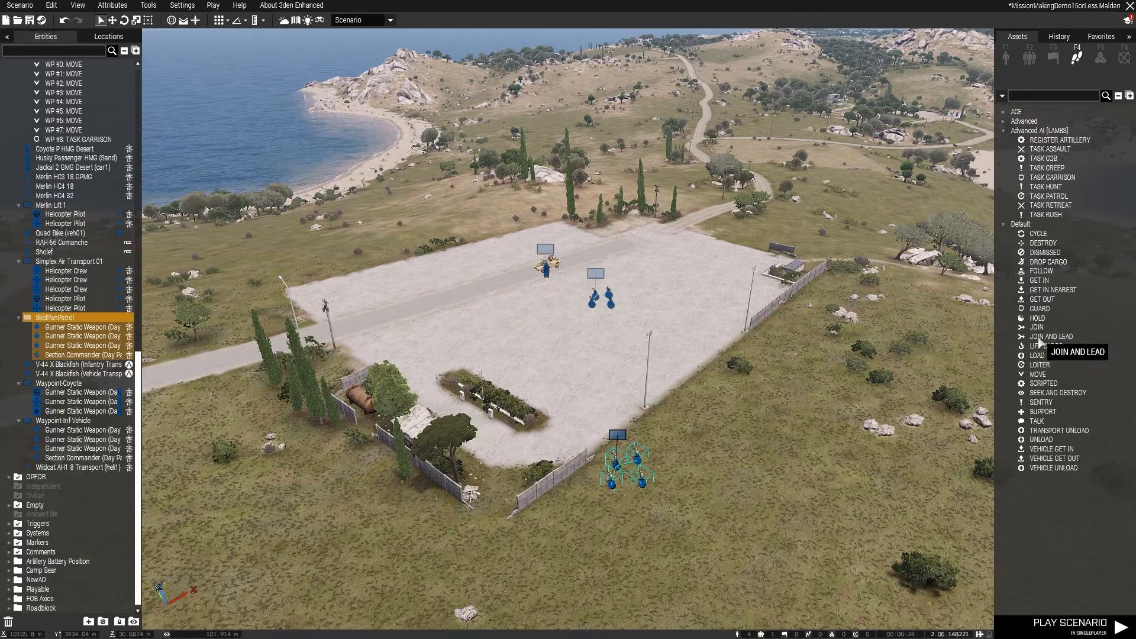
left_click(1037, 376)
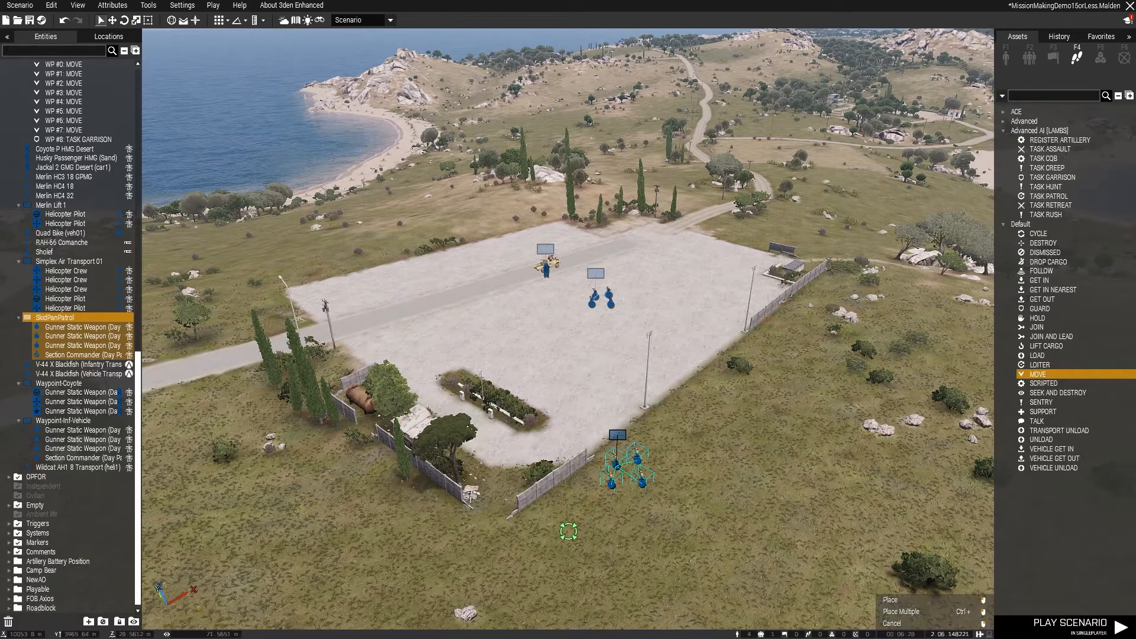
left_click(457, 569)
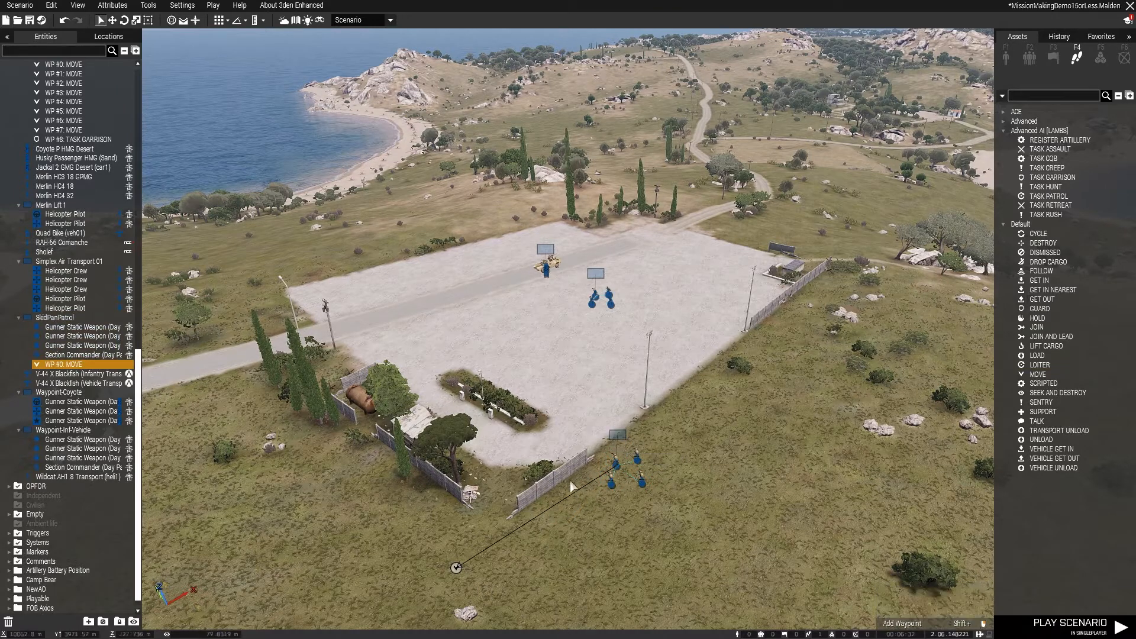
Place seven more MOVE waypoints for the group in a loop around the paved lot, ending beside the patrol.
left_click(1042, 374)
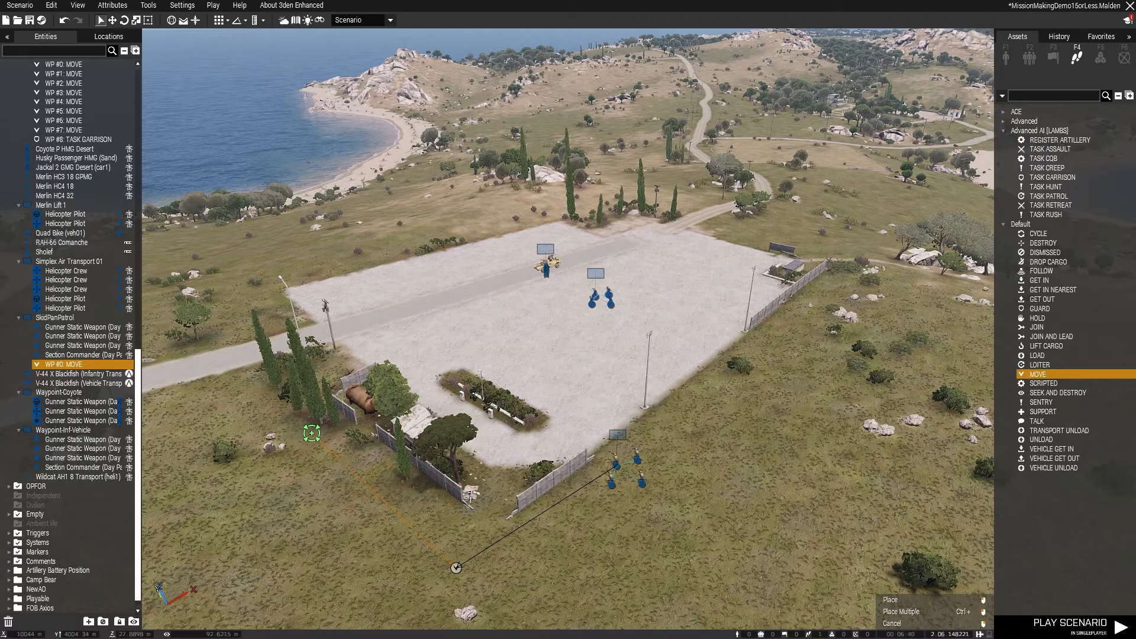
left_click(246, 390)
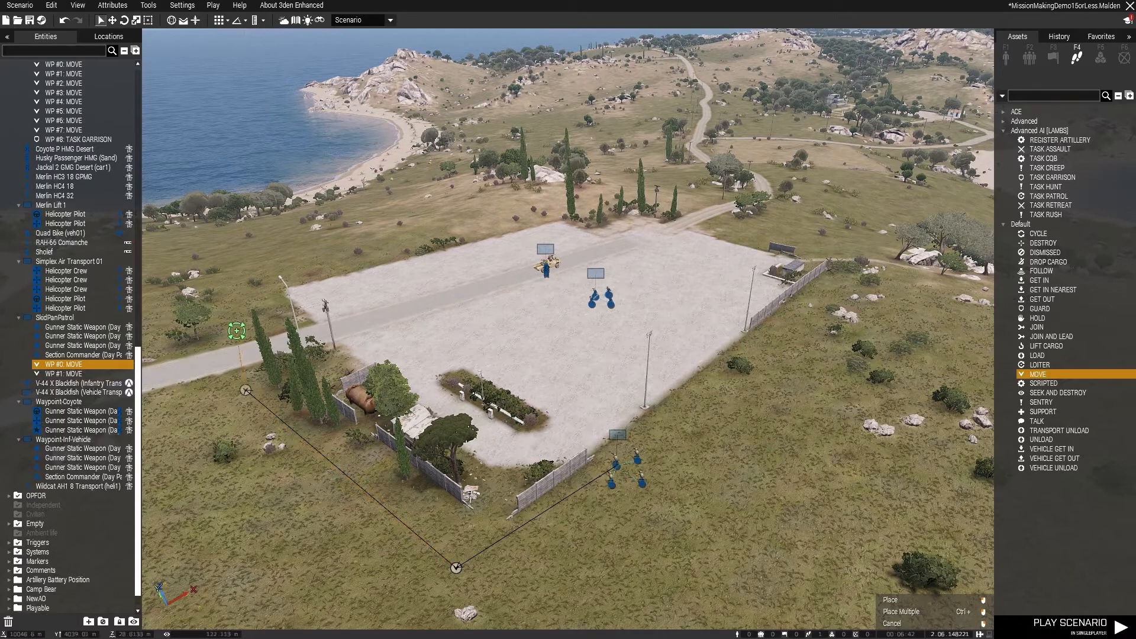
left_click(237, 278)
left_click(429, 215)
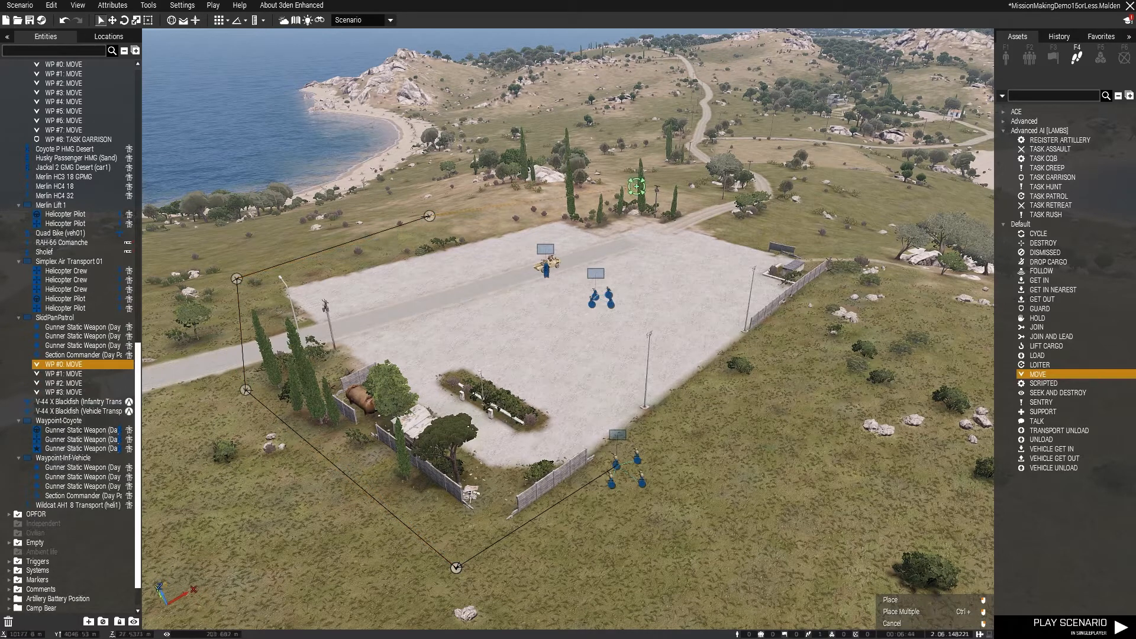
left_click(645, 180)
left_click(862, 248)
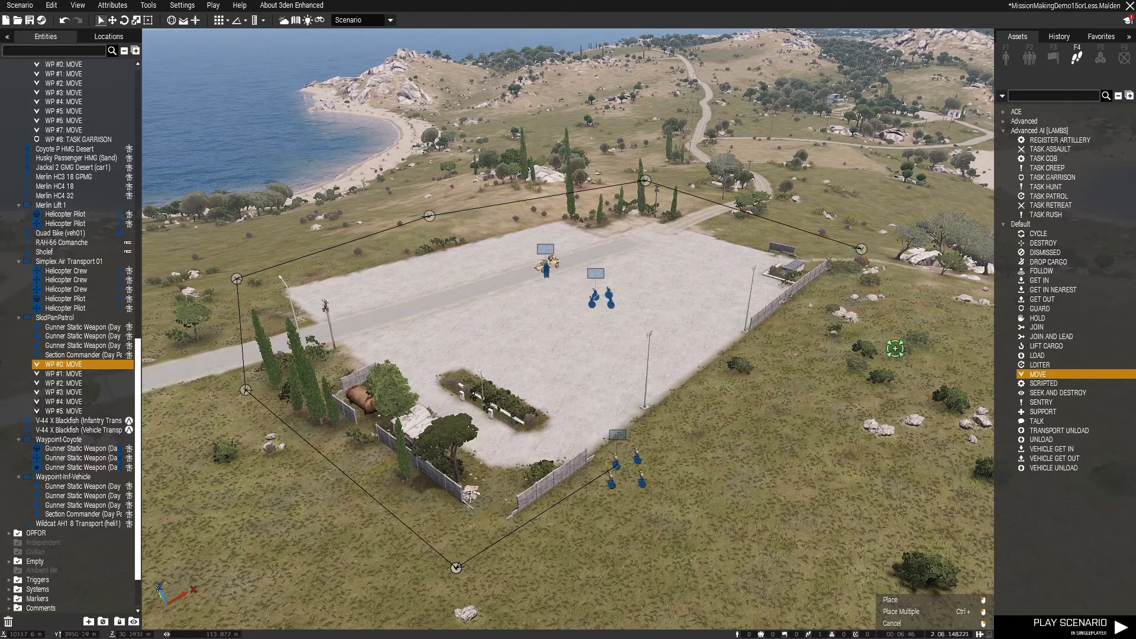
left_click(897, 348)
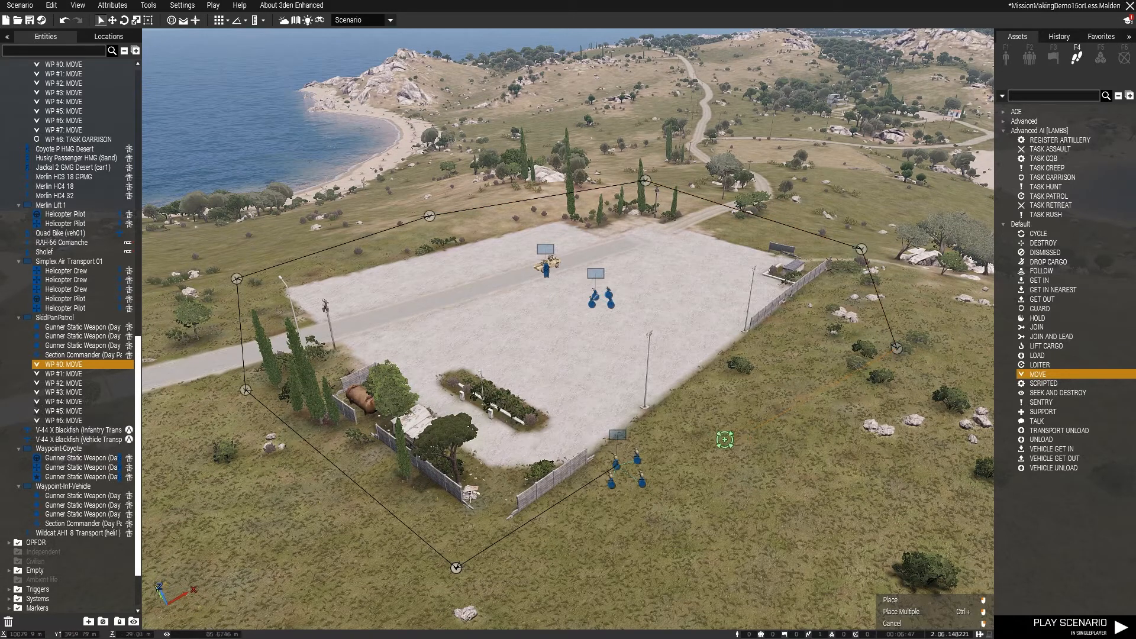
left_click(665, 458)
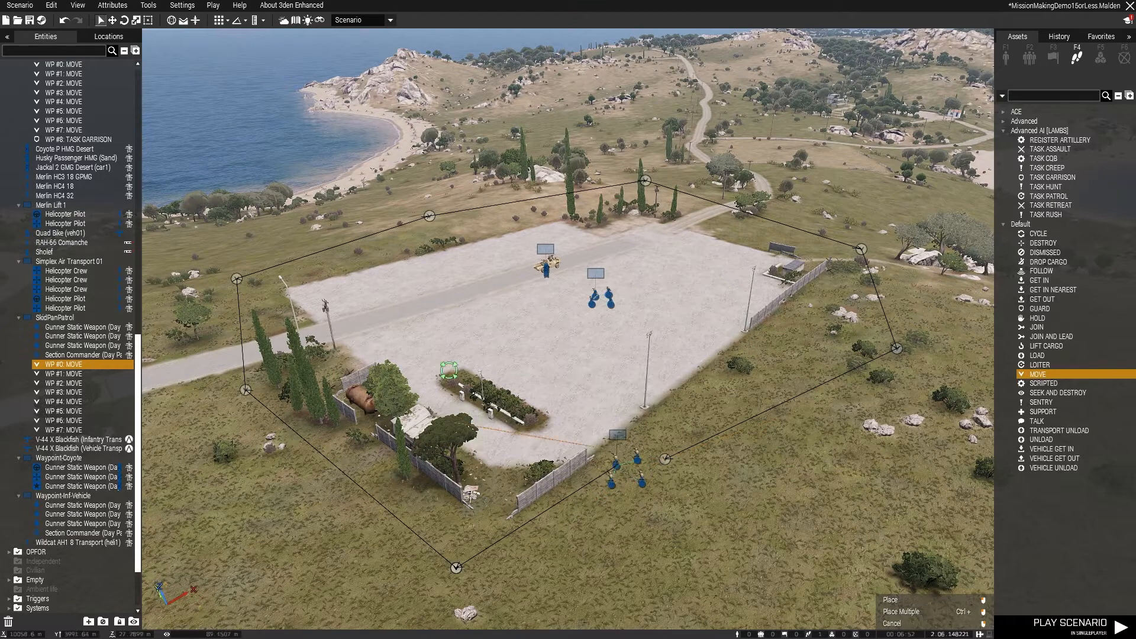
Add a CYCLE waypoint to close the patrol loop and position it on the grass near the first waypoint.
left_click(1043, 234)
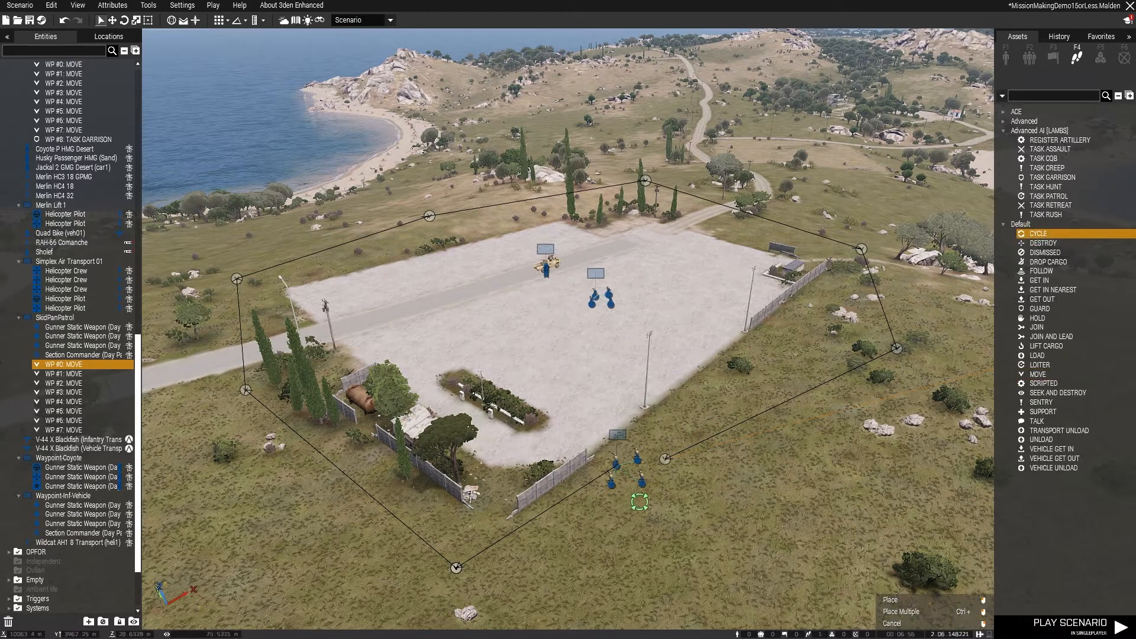
left_click(595, 551)
left_click_drag(594, 551, 793, 334)
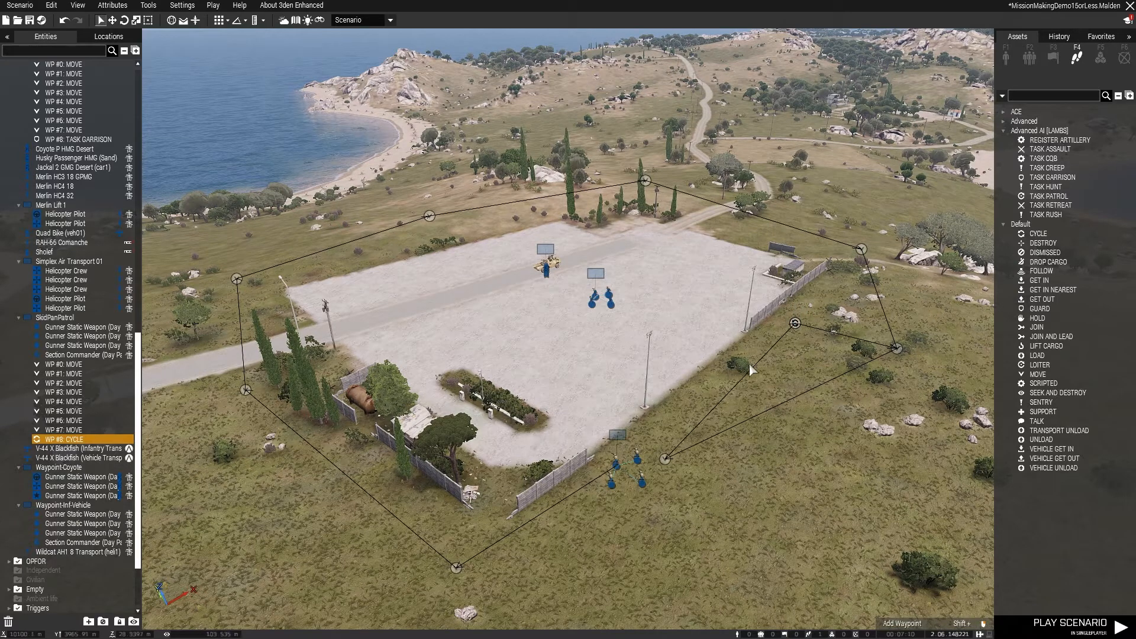
left_click_drag(796, 325, 551, 585)
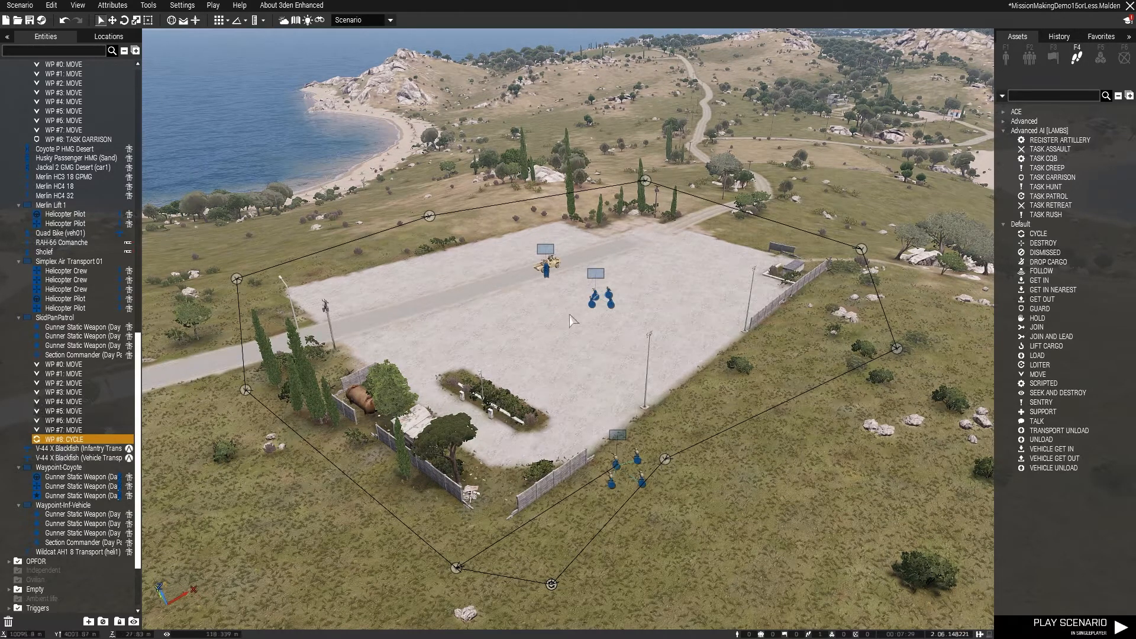
Set the SkidPanPatrol group's combat mode to Open Fire.
key("a")
right_click_drag(428, 383, 558, 395)
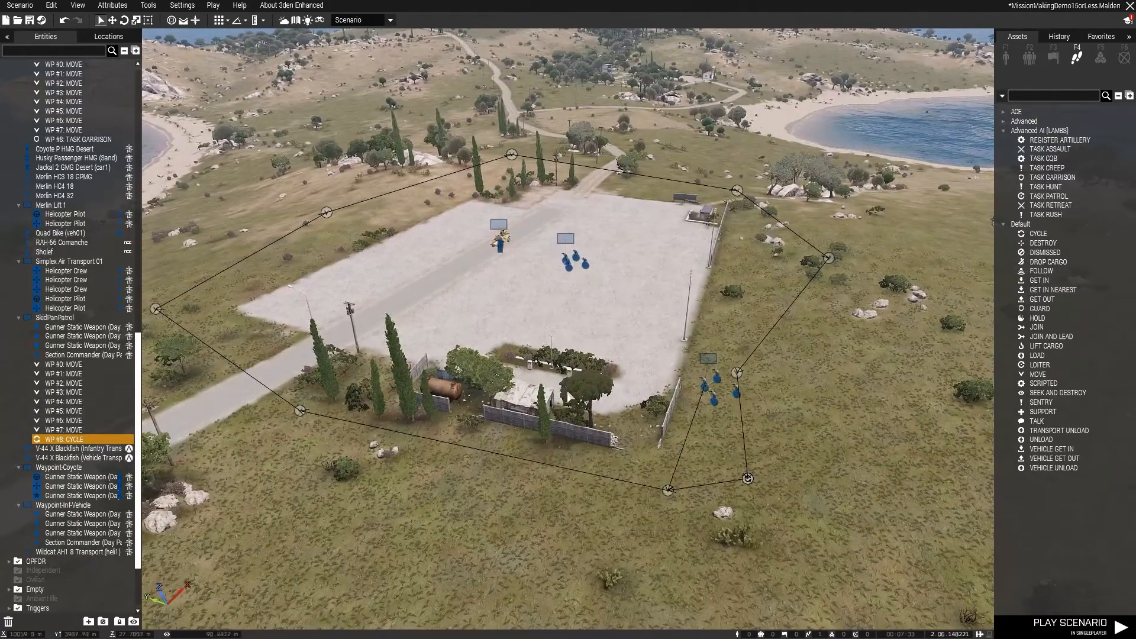
double_click(708, 360)
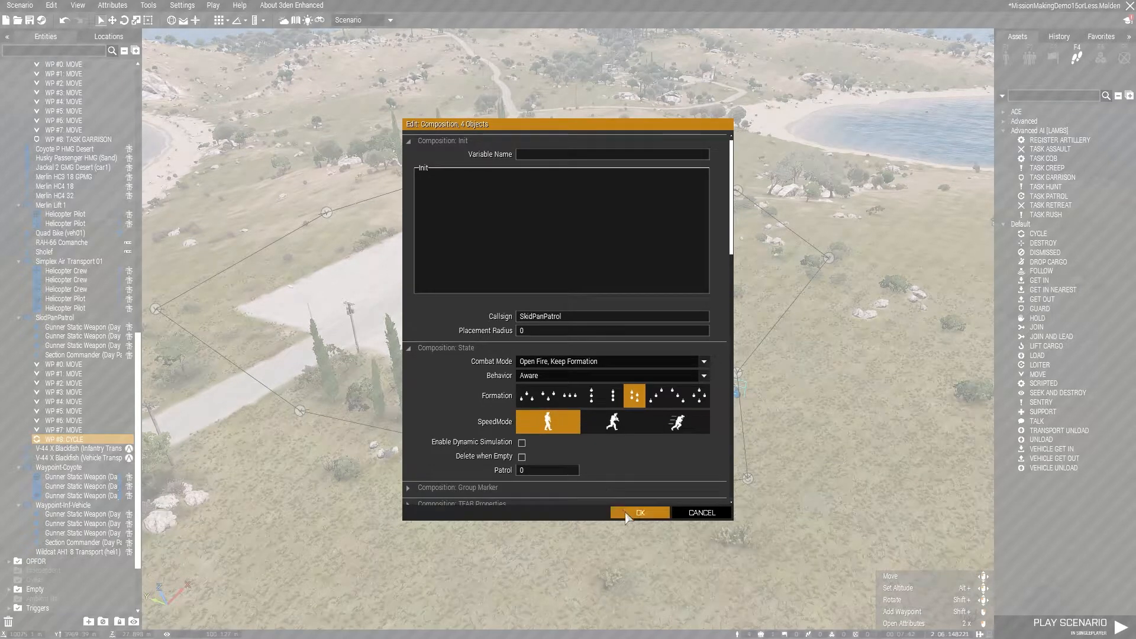
left_click(651, 512)
double_click(708, 362)
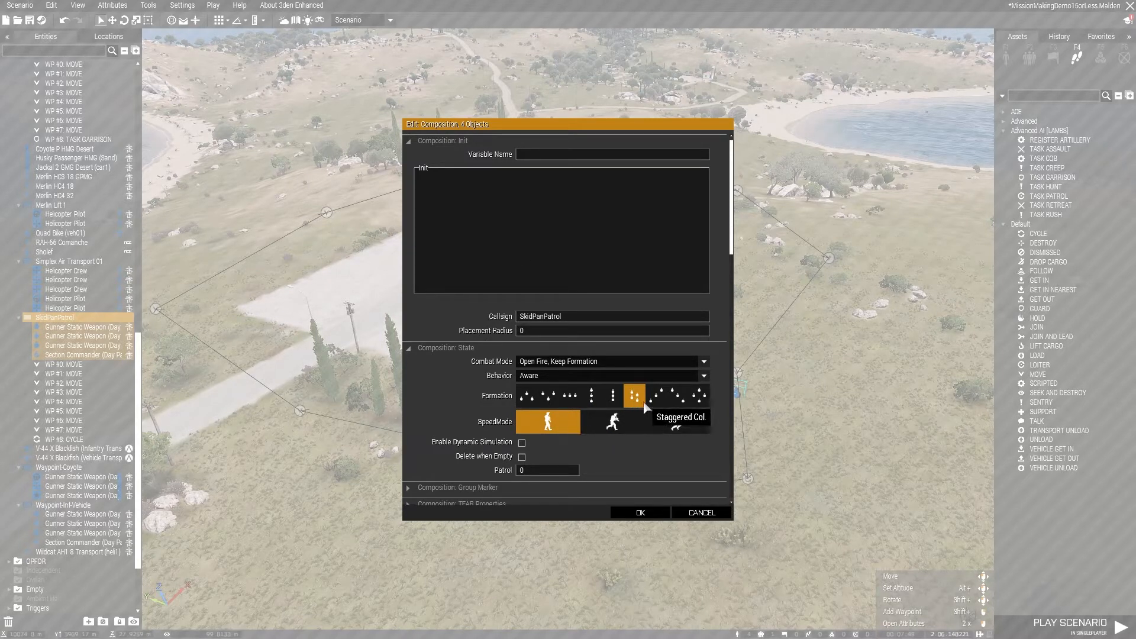
left_click(565, 359)
left_click(558, 413)
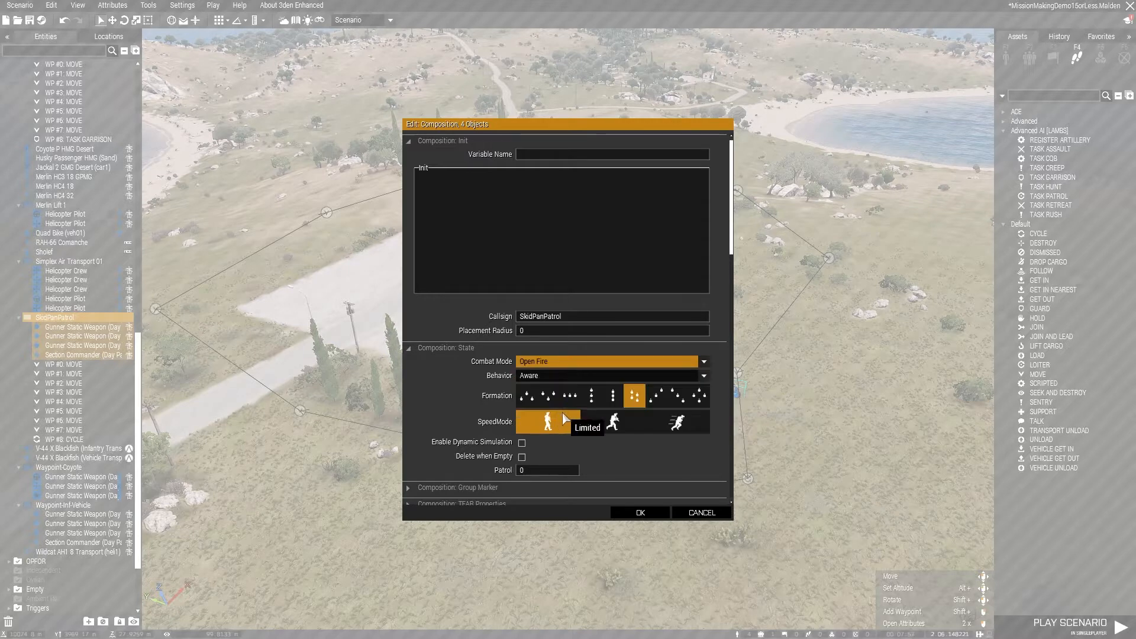
left_click(640, 513)
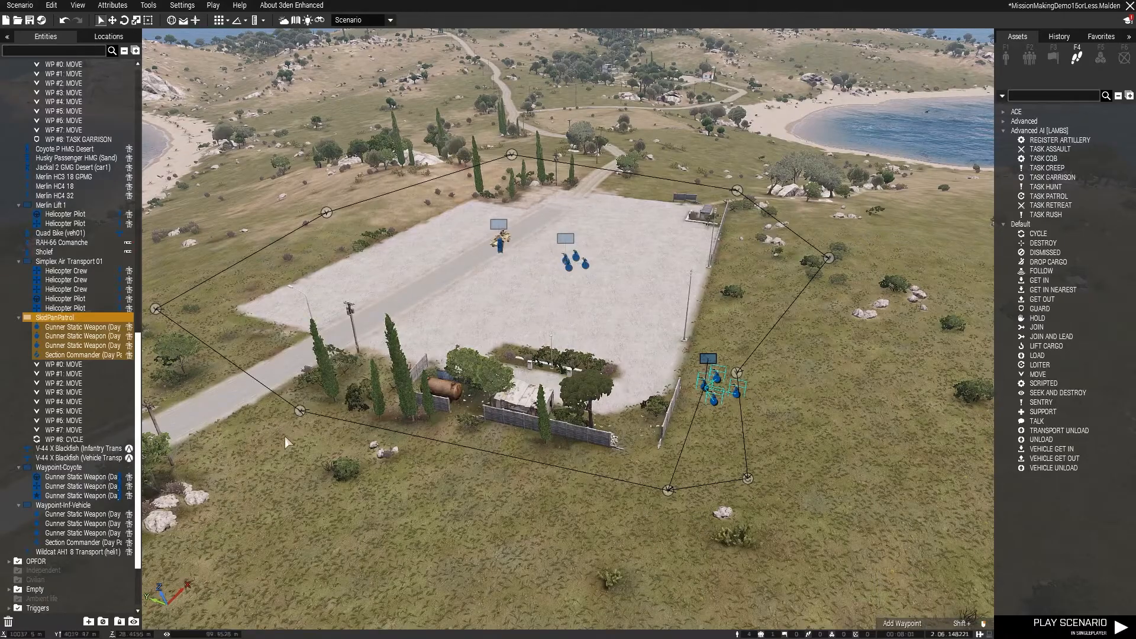
Move WP #1 farther out from the fenced side of the lot and review the attributes of WP #0.
key("a")
right_click_drag(646, 415, 687, 414)
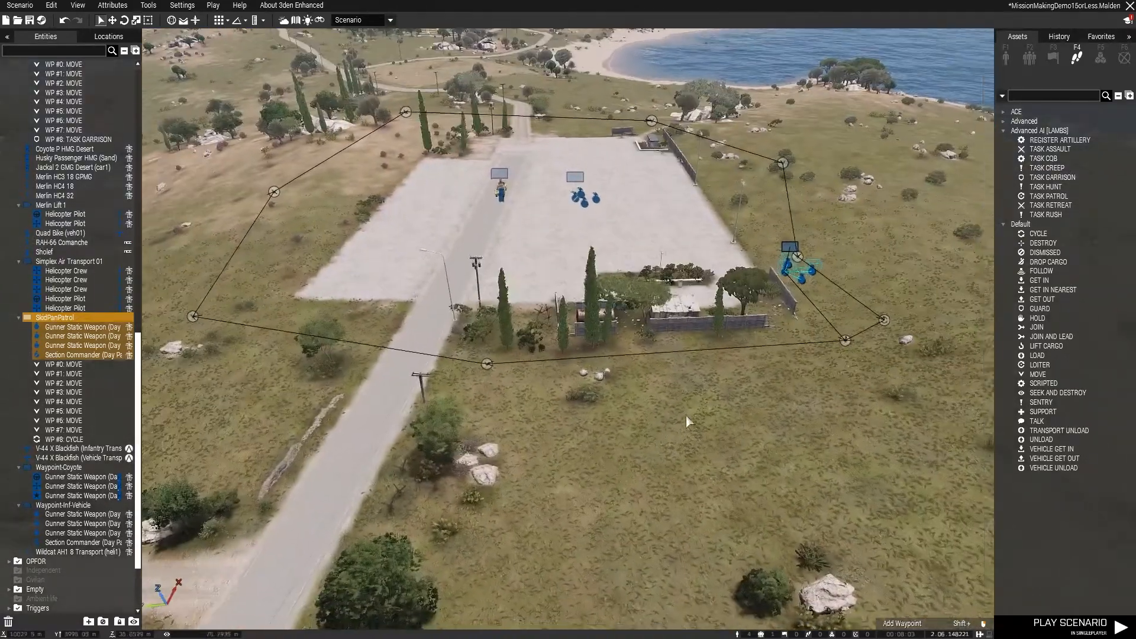
left_click_drag(496, 367, 627, 424)
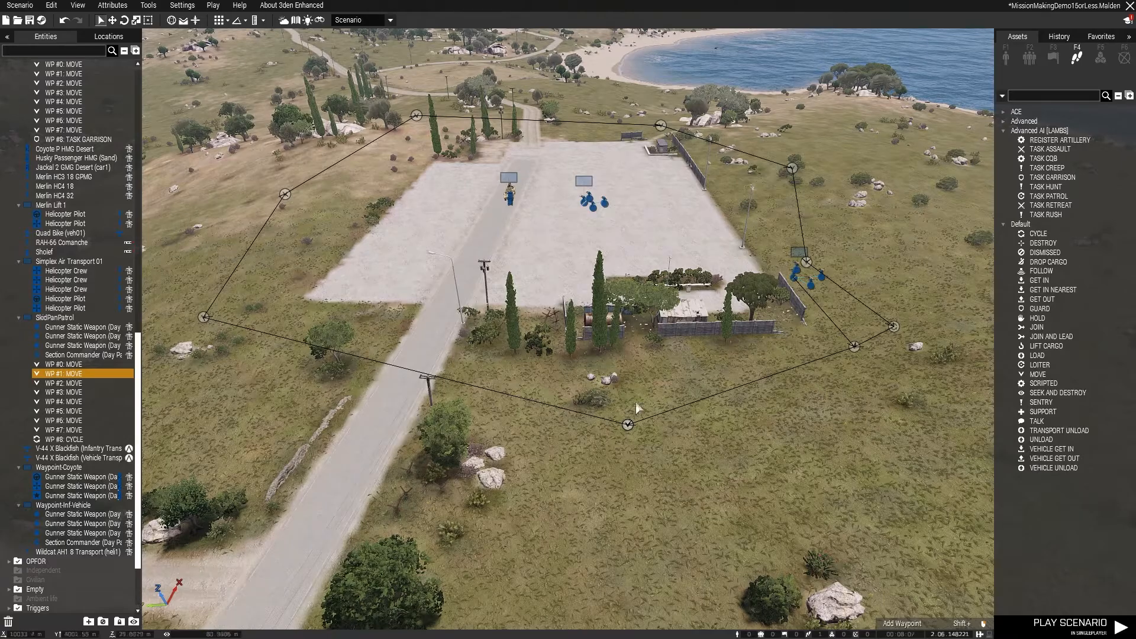
double_click(854, 348)
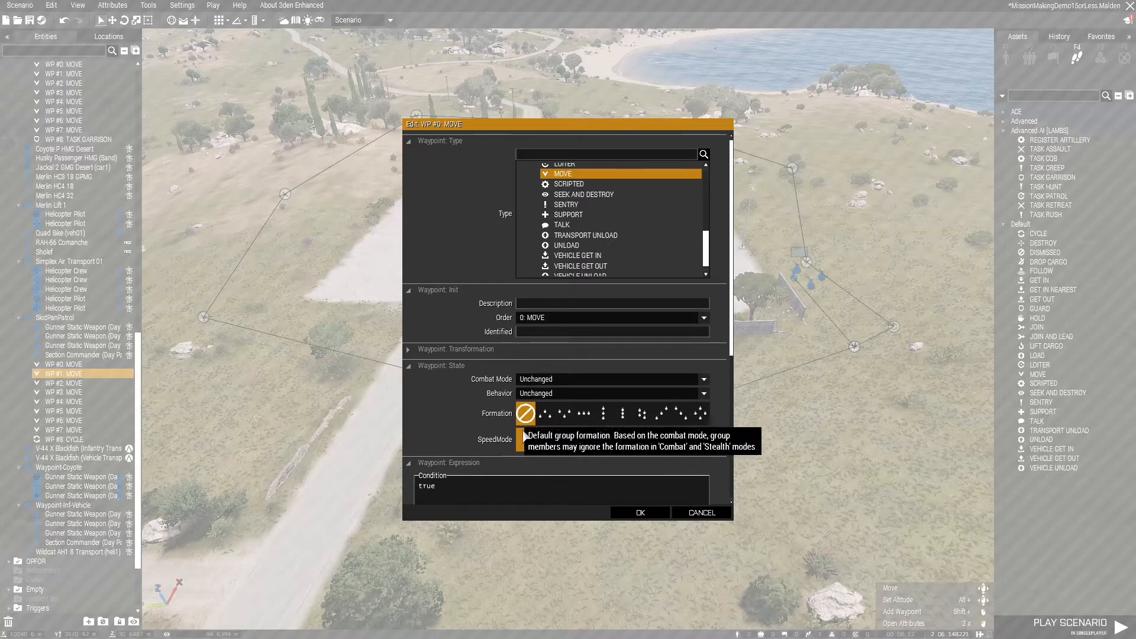
left_click(641, 513)
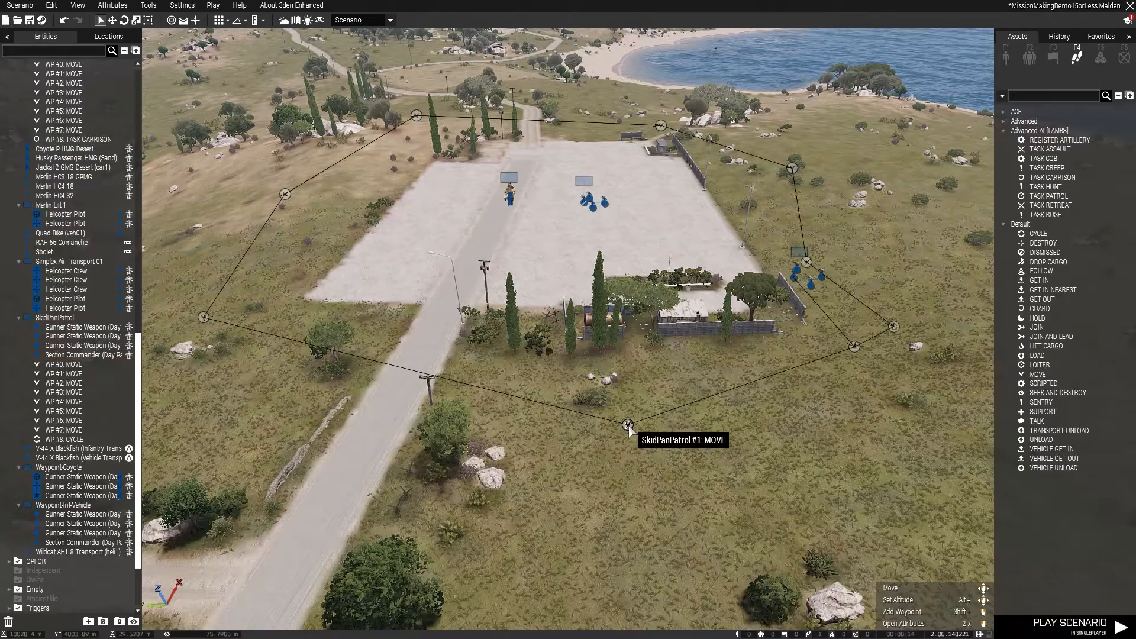
Set WP #1 to normal speed, staggered column formation, Aware behavior and Open Fire combat mode.
double_click(628, 425)
left_click(627, 446)
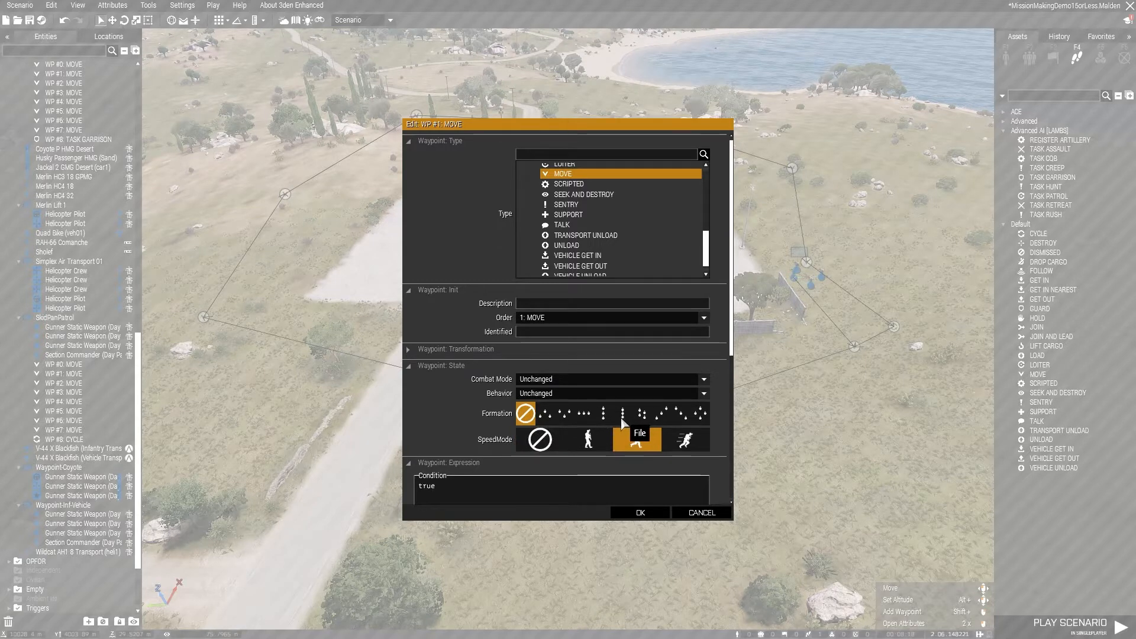
left_click(642, 413)
left_click(561, 394)
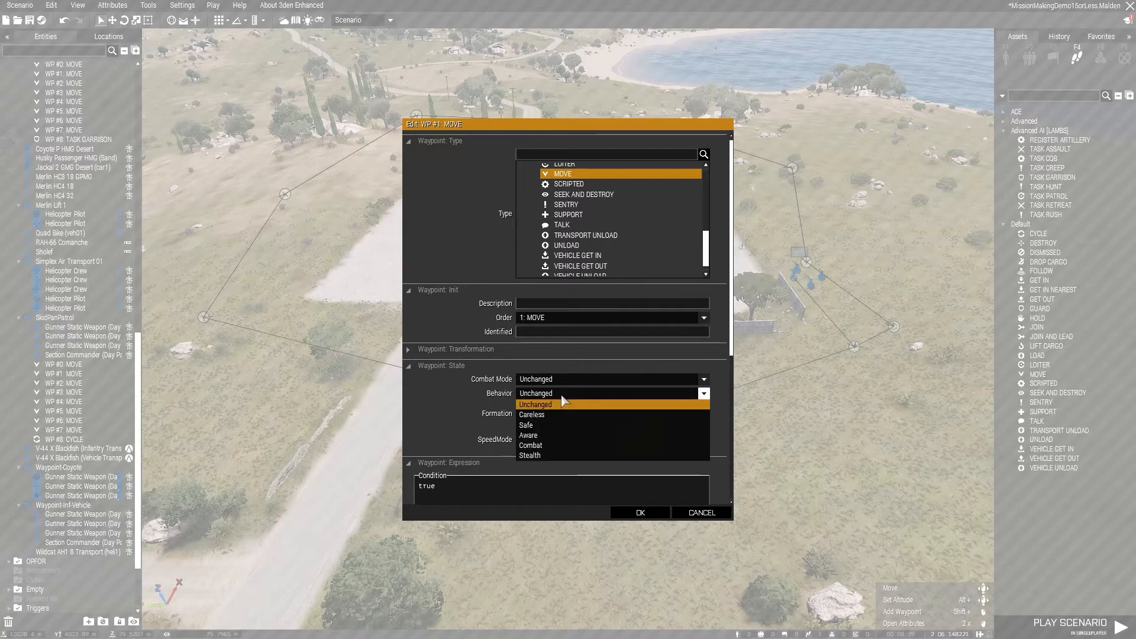
left_click(529, 435)
left_click(545, 380)
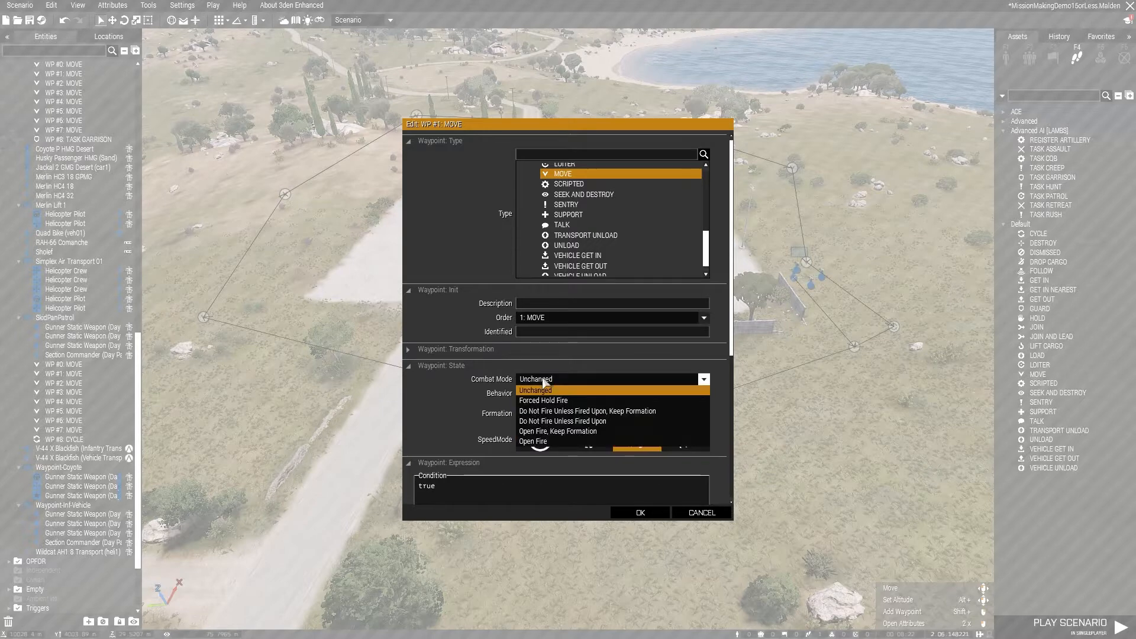
left_click(534, 442)
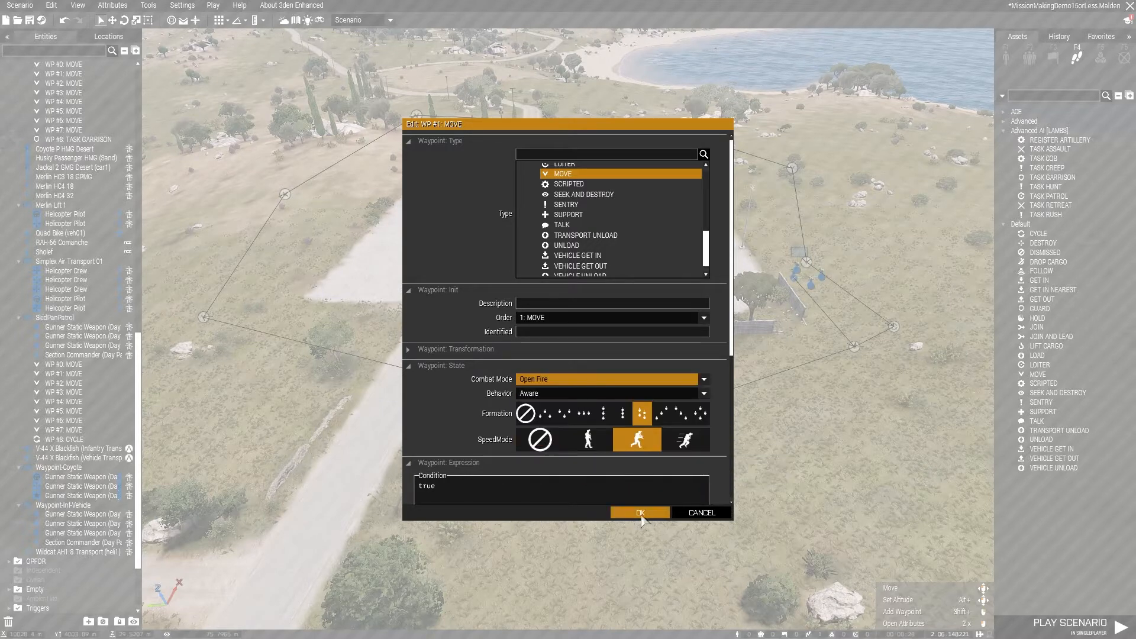
left_click(641, 514)
double_click(203, 317)
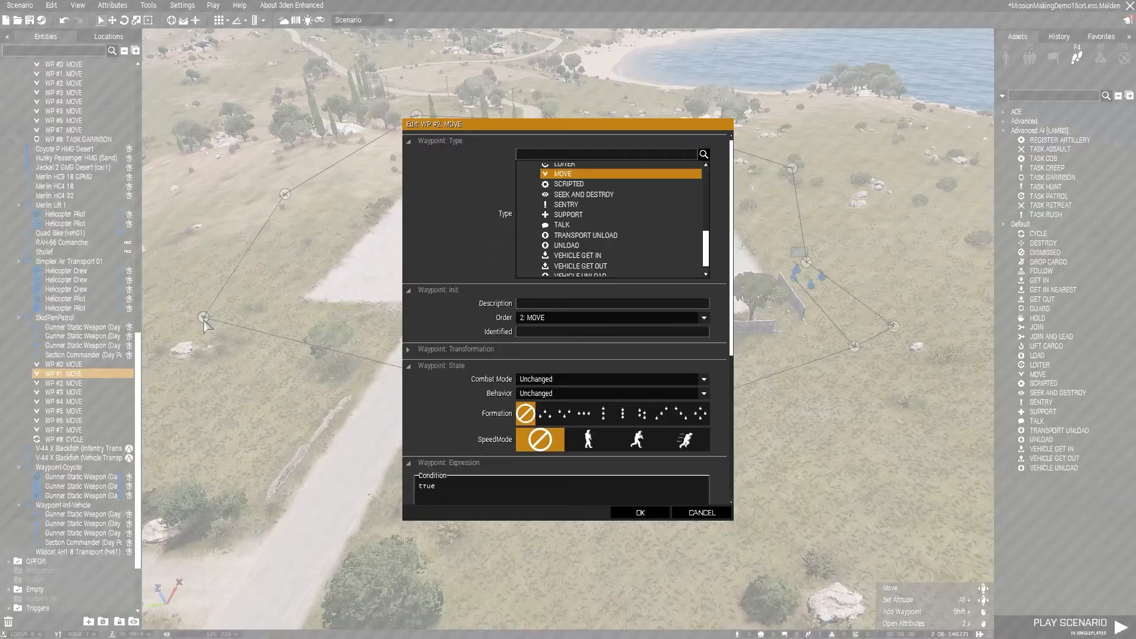
left_click(623, 444)
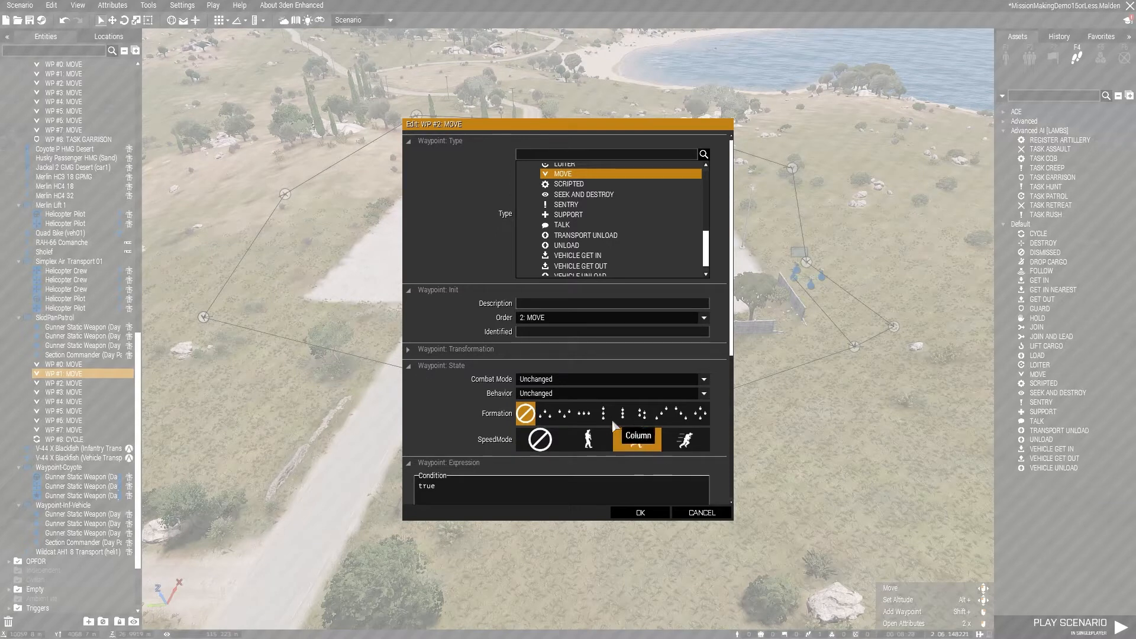
left_click(642, 413)
left_click(564, 392)
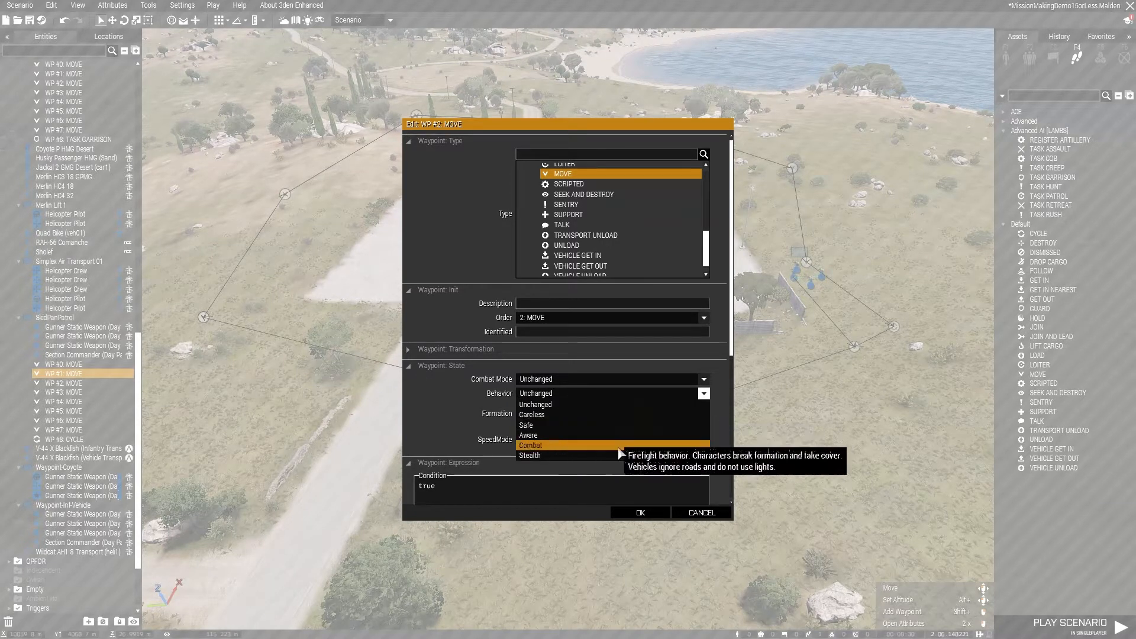
left_click(692, 513)
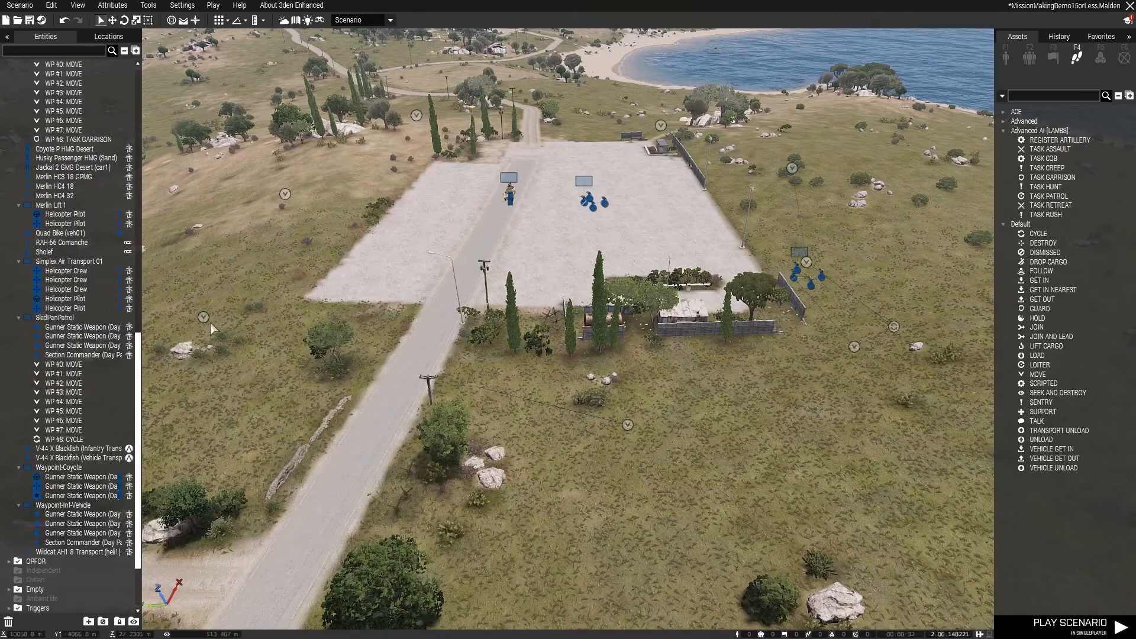
Set WP #2, WP #3 and WP #4 of SkidPanPatrol together to normal speed, staggered column formation, Aware behavior and Open Fire combat mode.
left_click(284, 194, "ctrl")
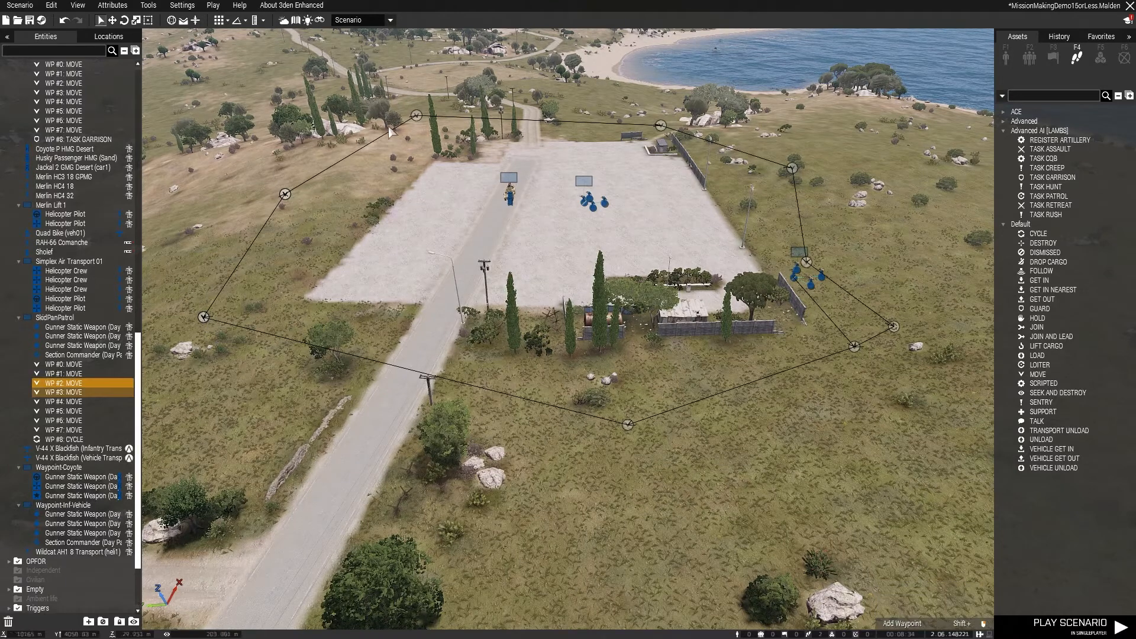
left_click(416, 115, "ctrl")
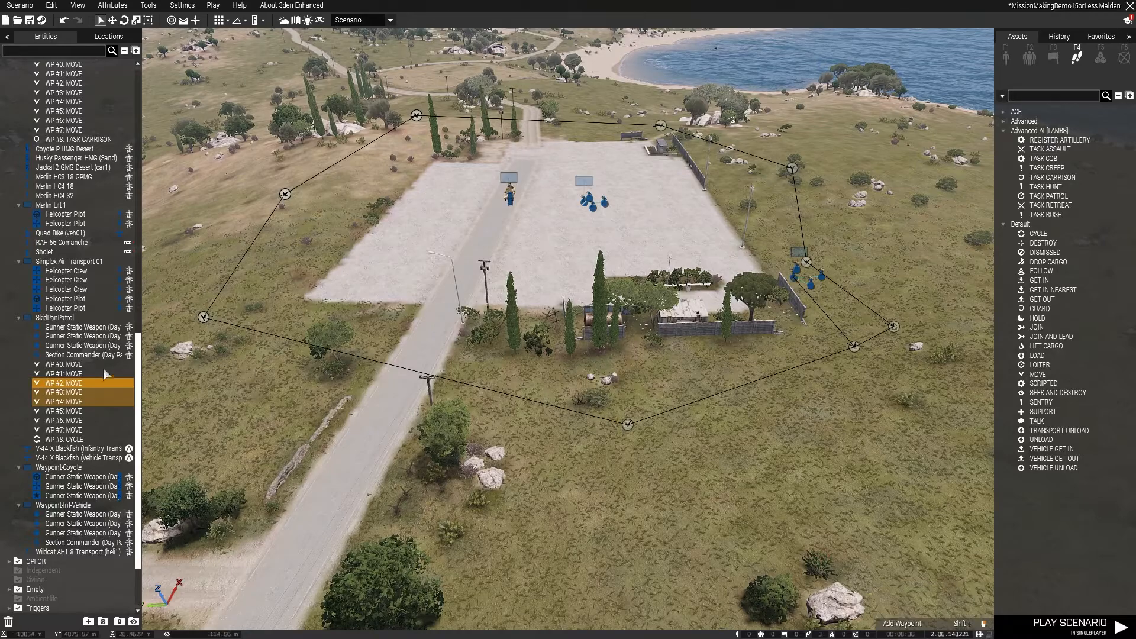
right_click(103, 398)
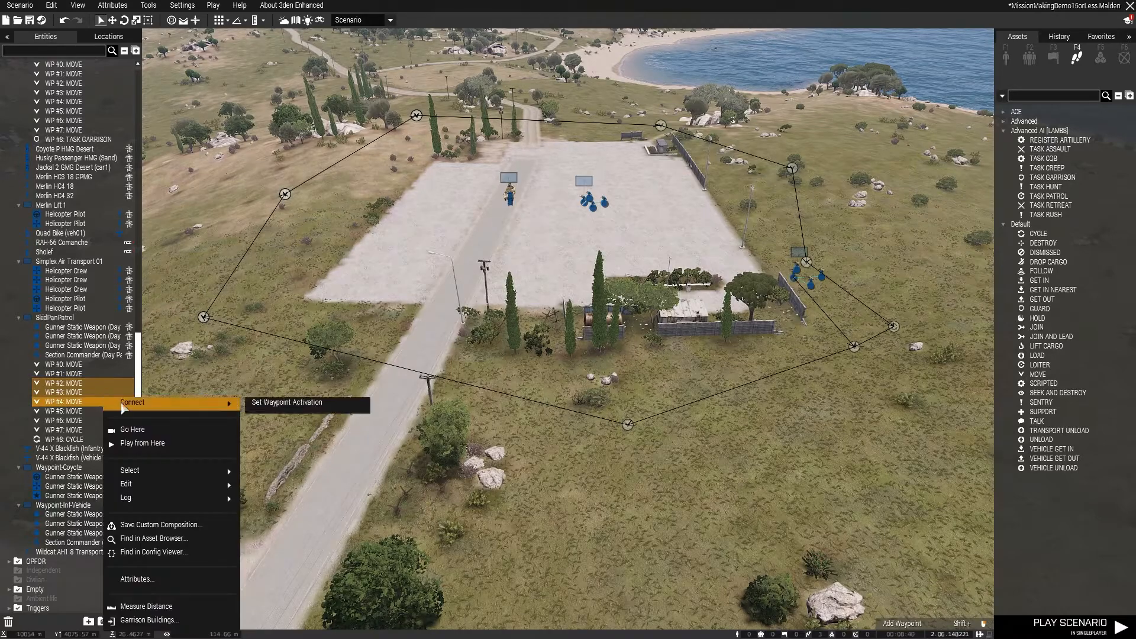
left_click(147, 581)
left_click(642, 425)
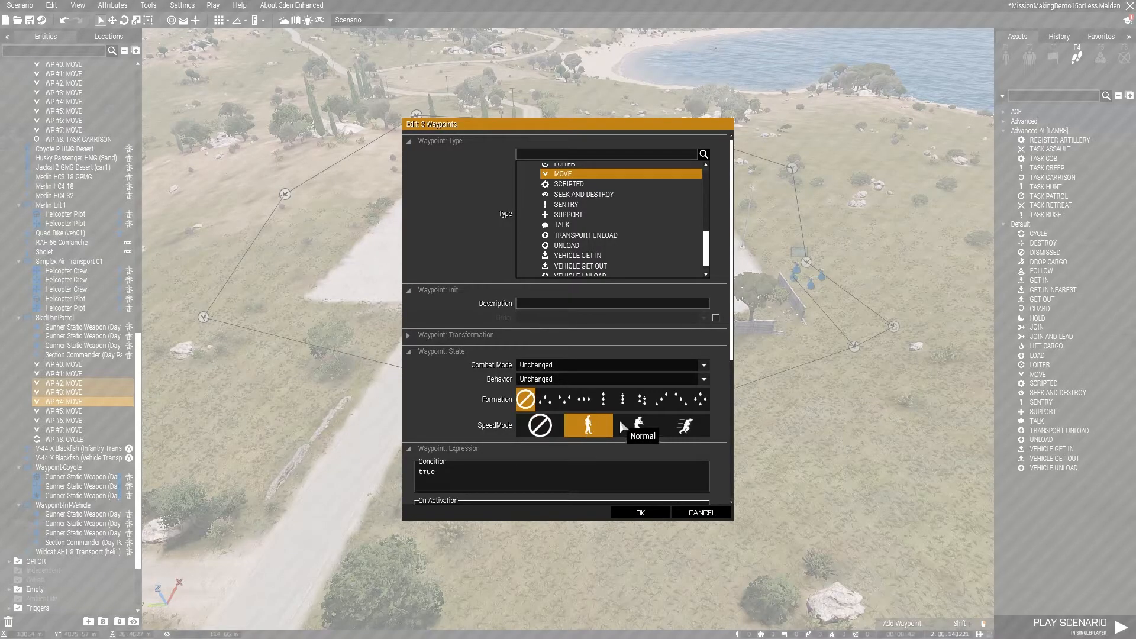
left_click(639, 402)
left_click(573, 379)
left_click(568, 414)
left_click(592, 364)
left_click(592, 419)
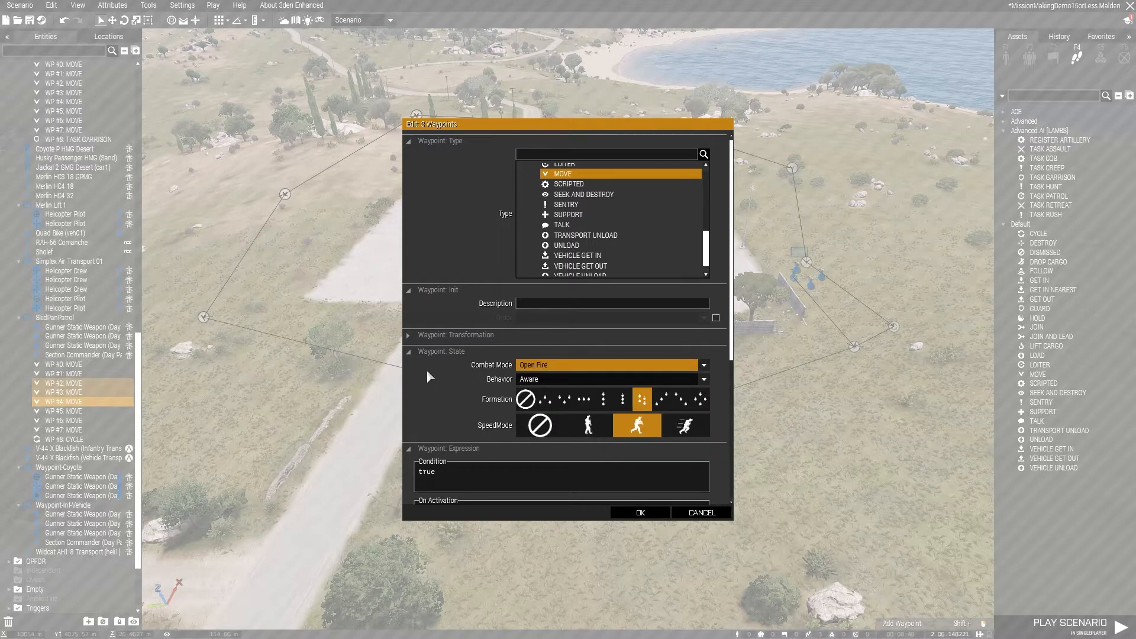
left_click(640, 513)
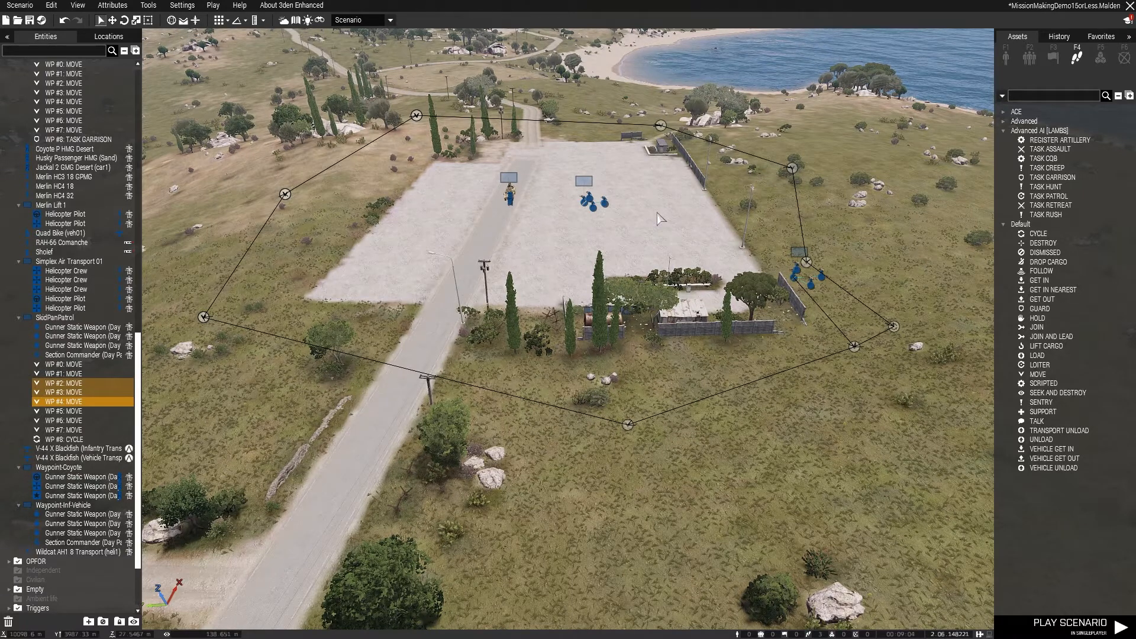
Find the walled ruin near the western coast on the map and examine the Mi-290 Taru helicopter and the units parked there.
key("w")
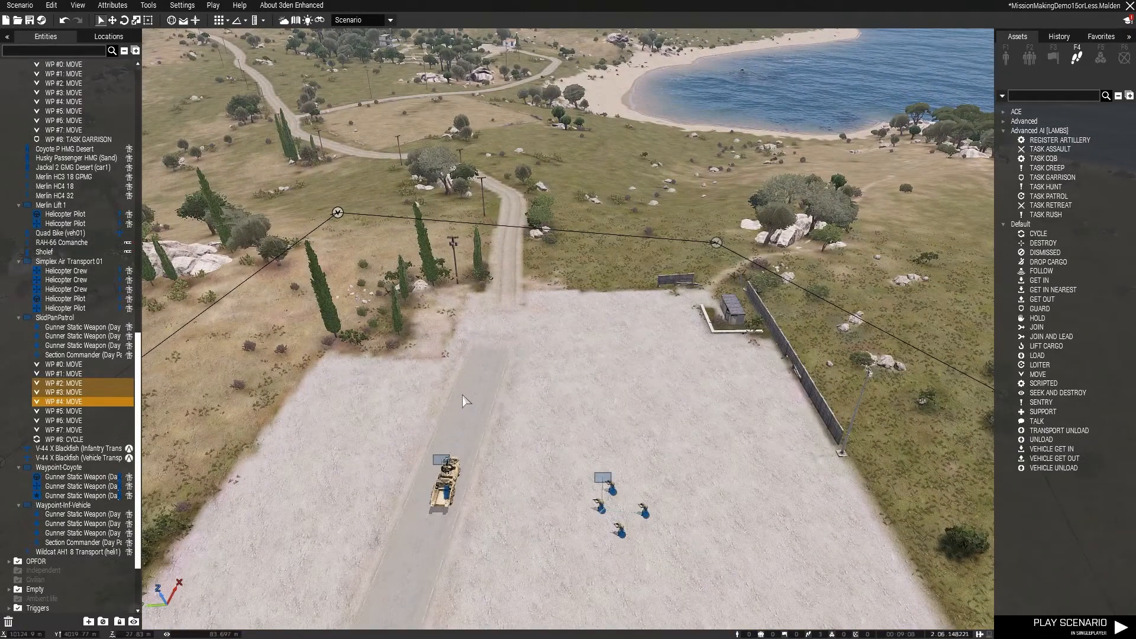
key("m")
scroll(501, 387, "down", 7)
right_click_drag(391, 325, 789, 367)
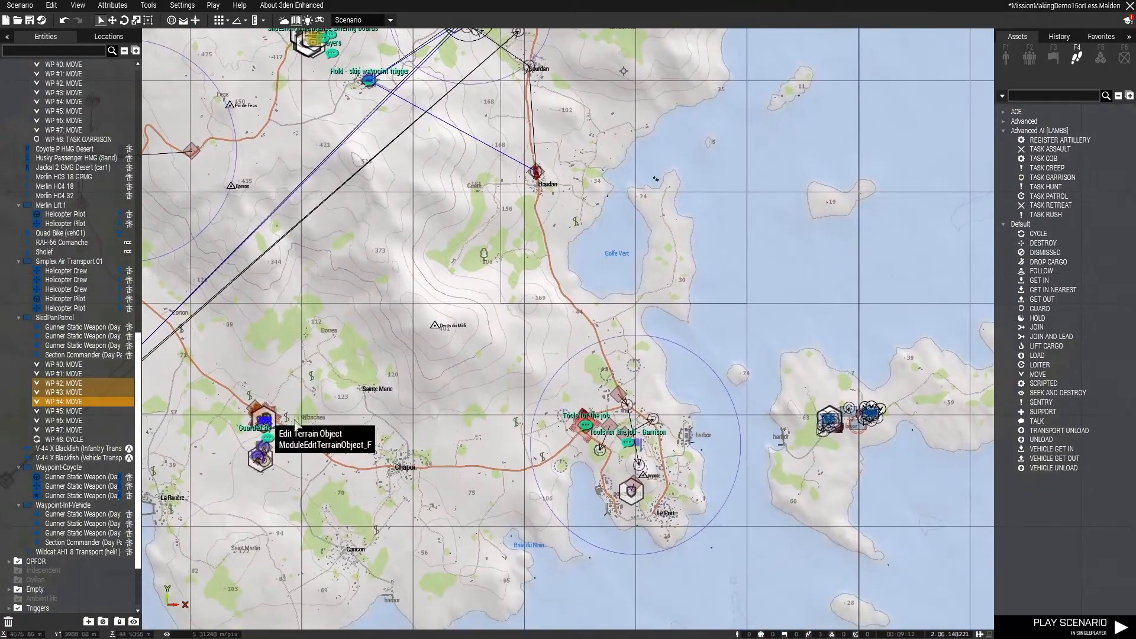
right_click_drag(343, 413, 685, 433)
scroll(375, 464, "up", 10)
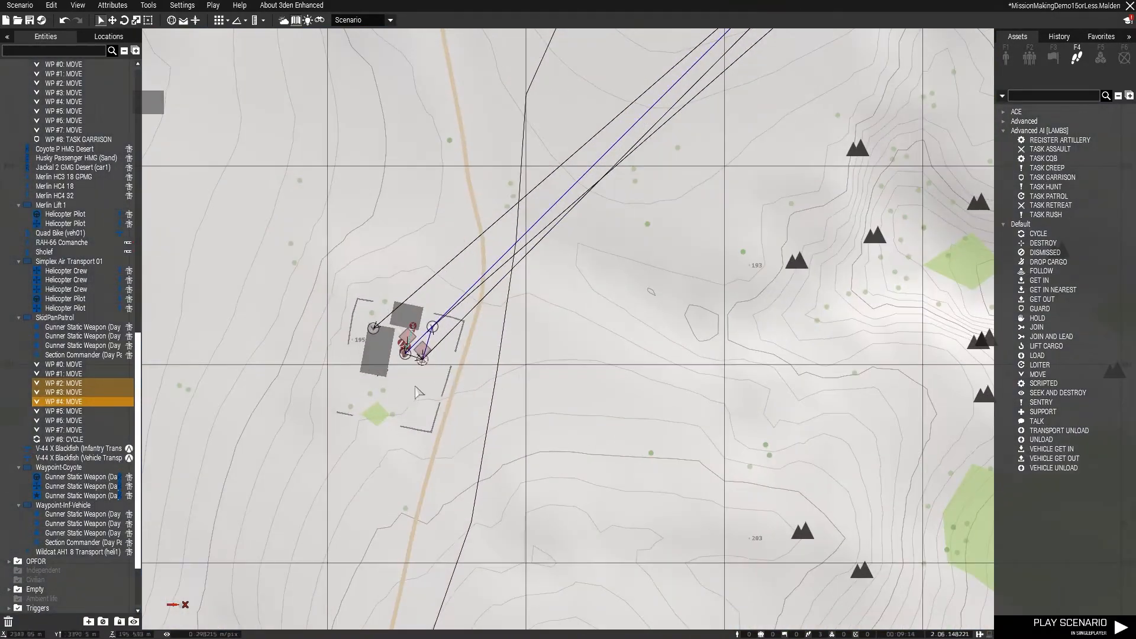
key("m")
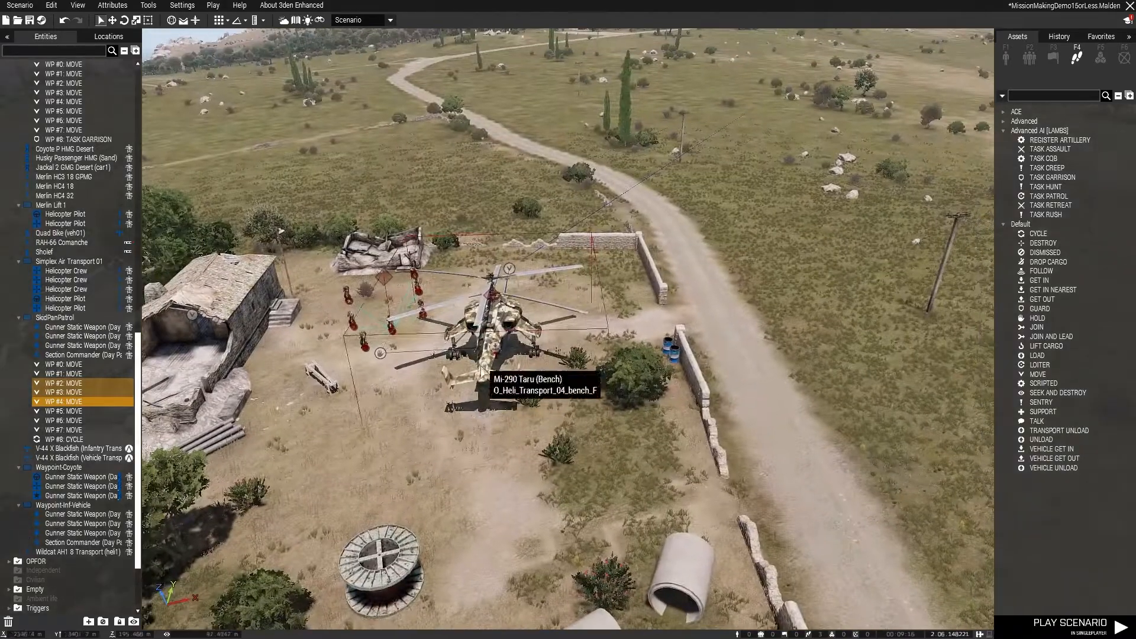
right_click_drag(654, 433, 598, 431)
key("d")
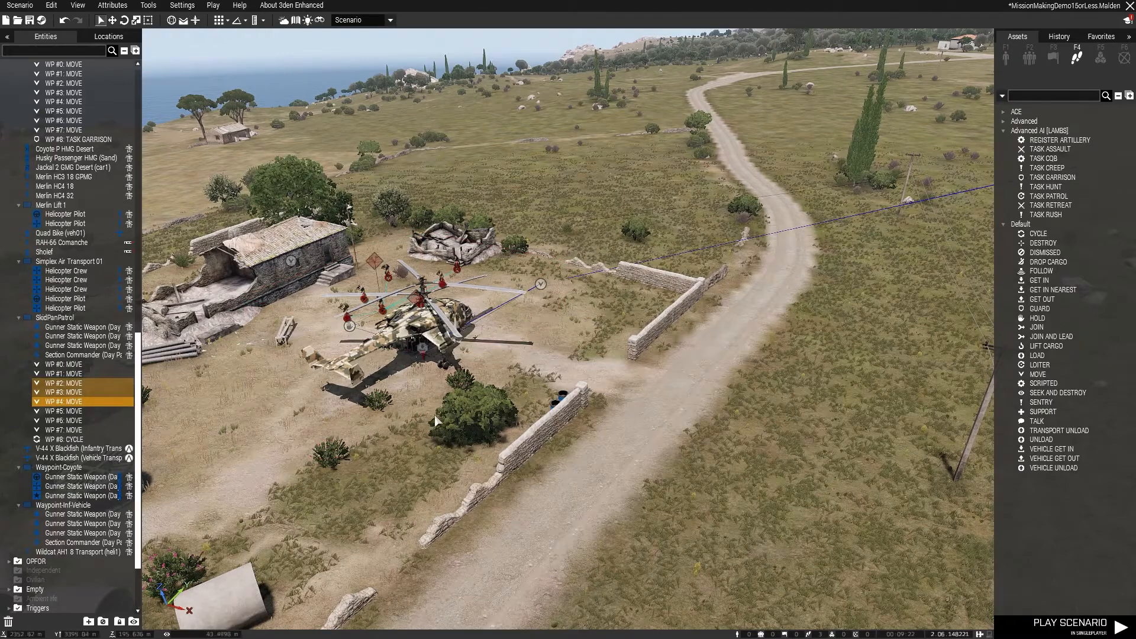
Give the Coyote P HMG Desert's group a MOVE waypoint on the road just ahead of the vehicle on the paved lot.
key("m")
scroll(578, 398, "down", 6)
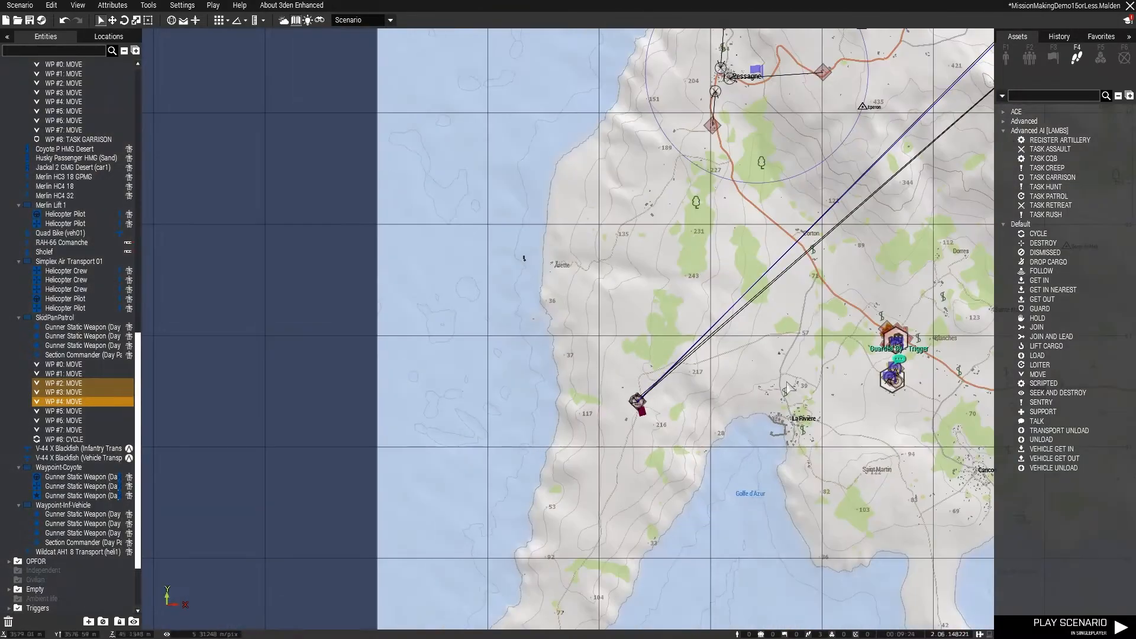
right_click_drag(787, 388, 324, 422)
right_click_drag(984, 417, 631, 362)
scroll(658, 319, "up", 5)
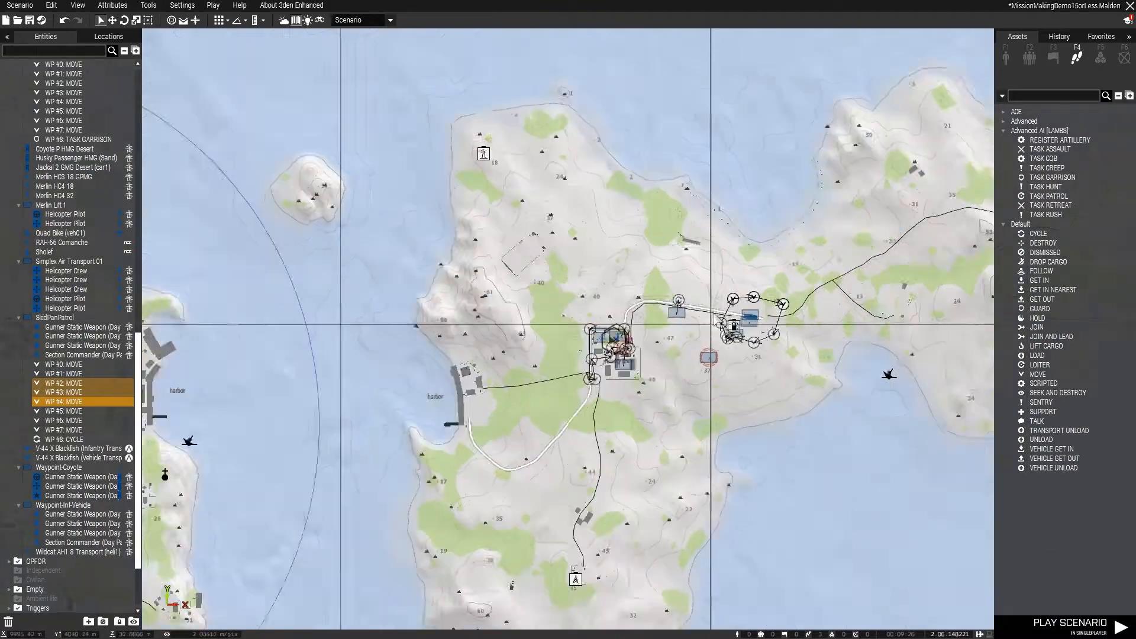
scroll(752, 332, "up", 6)
scroll(777, 373, "down", 3)
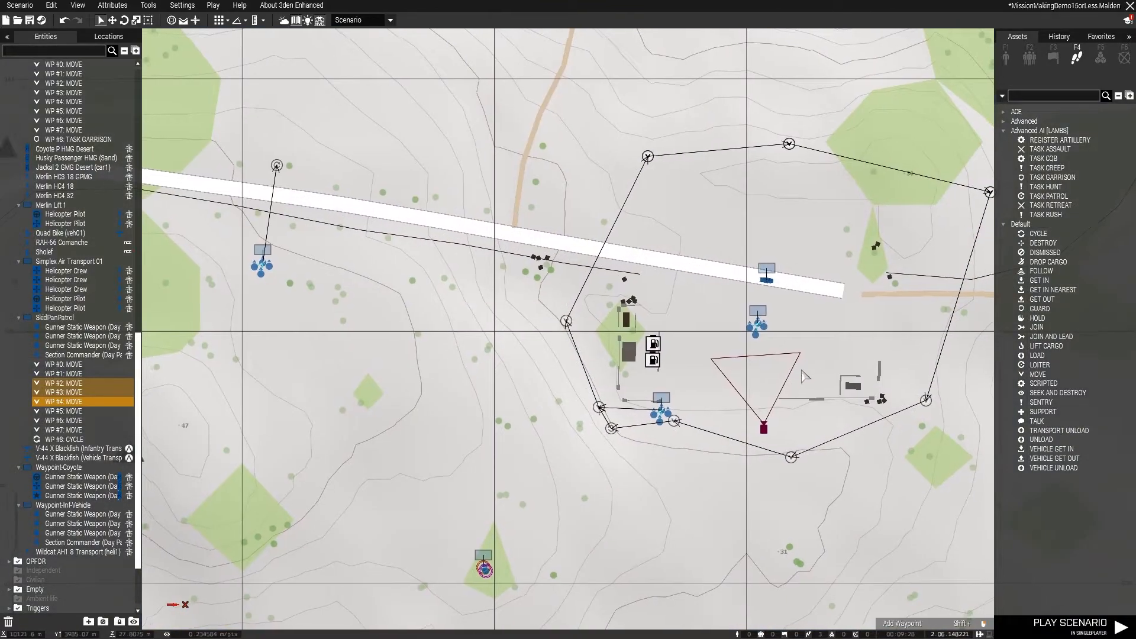
key("m")
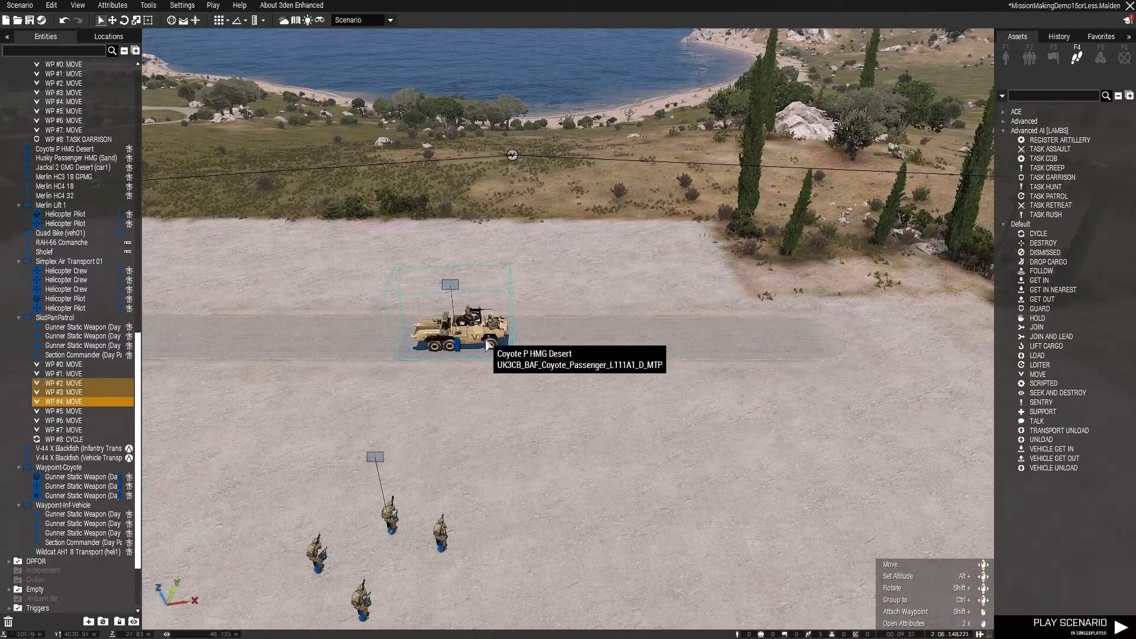
left_click(489, 345)
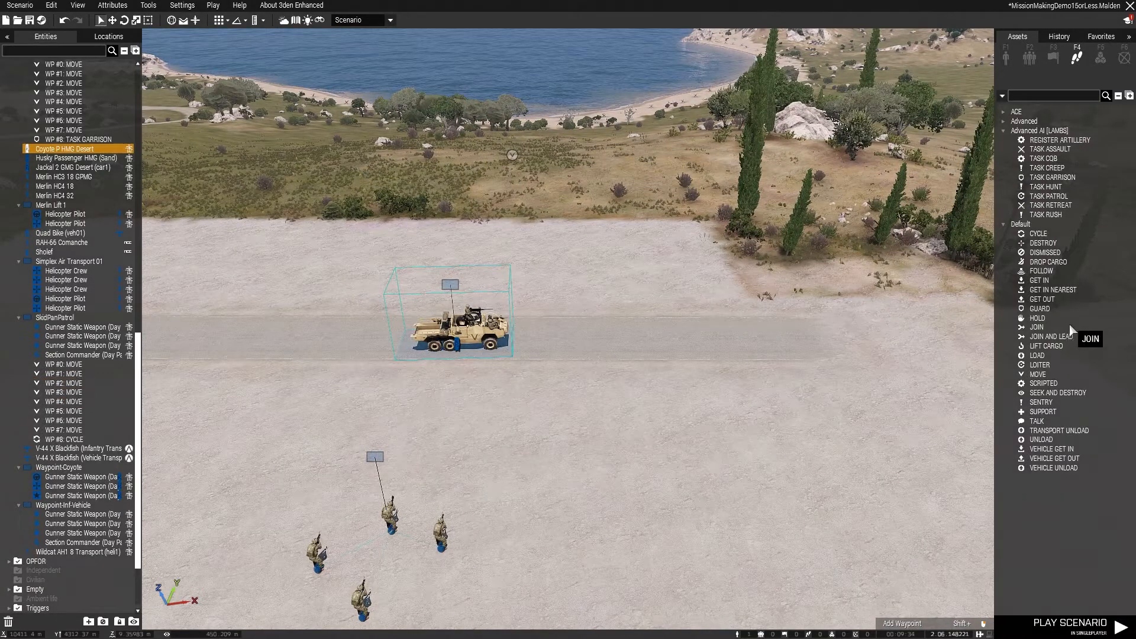
left_click(1044, 377)
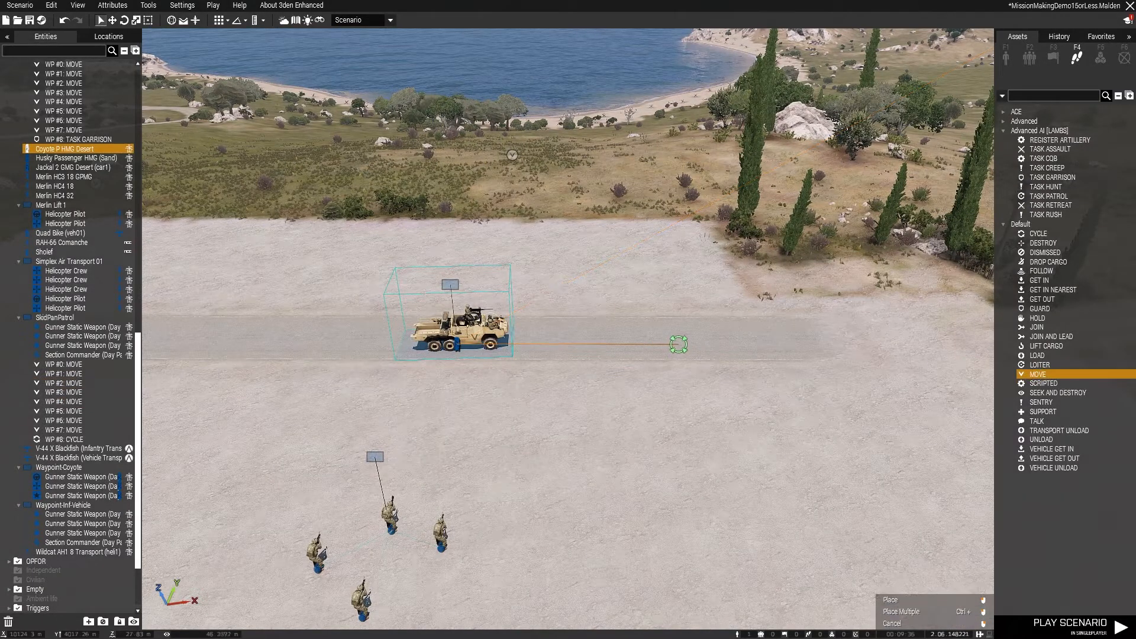
left_click(683, 343)
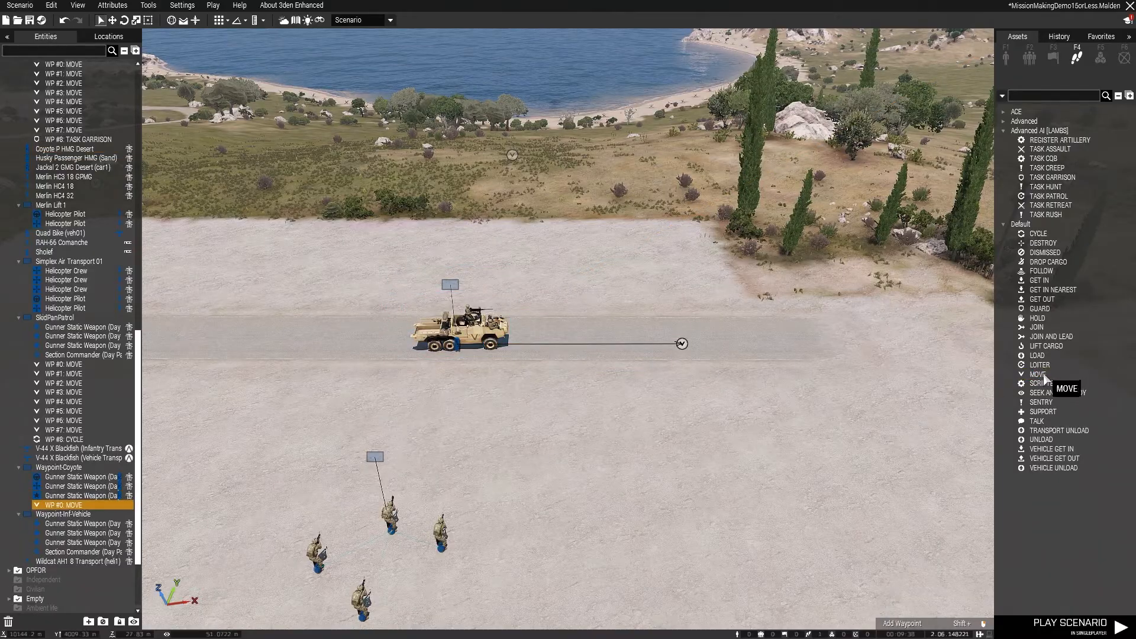
Continue the Coyote's route with a MOVE waypoint on the dirt road beside the tiled-roof house and a TRANSPORT UNLOAD waypoint in the open yard.
right_click_drag(777, 317, 809, 340)
key("w")
key("w")
key("d")
key("s")
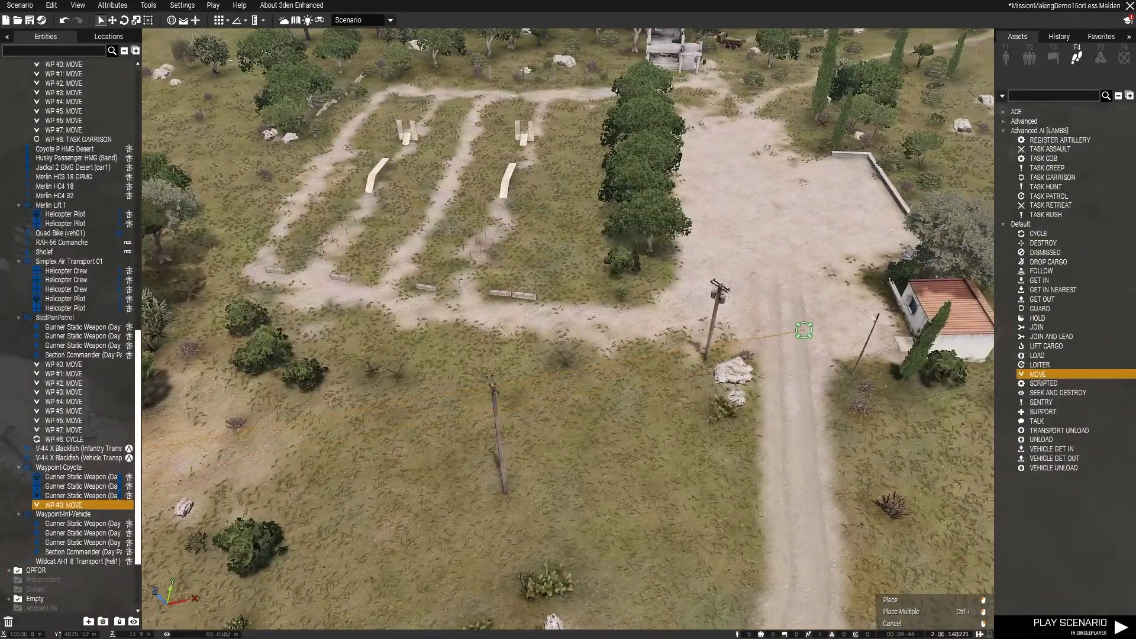
left_click(805, 331)
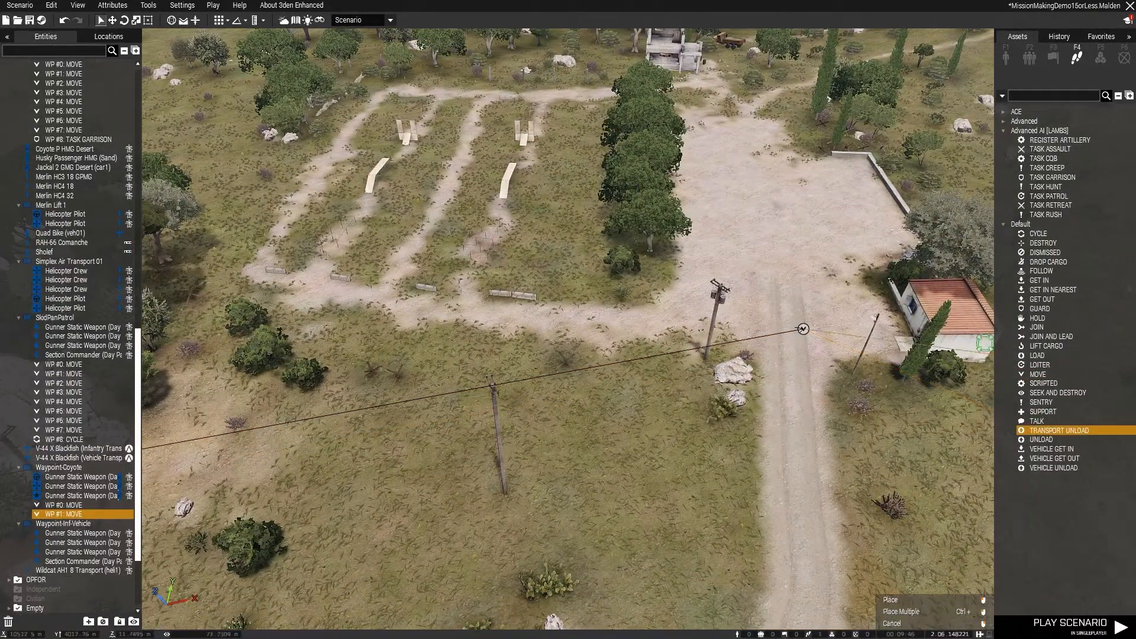
left_click(795, 224)
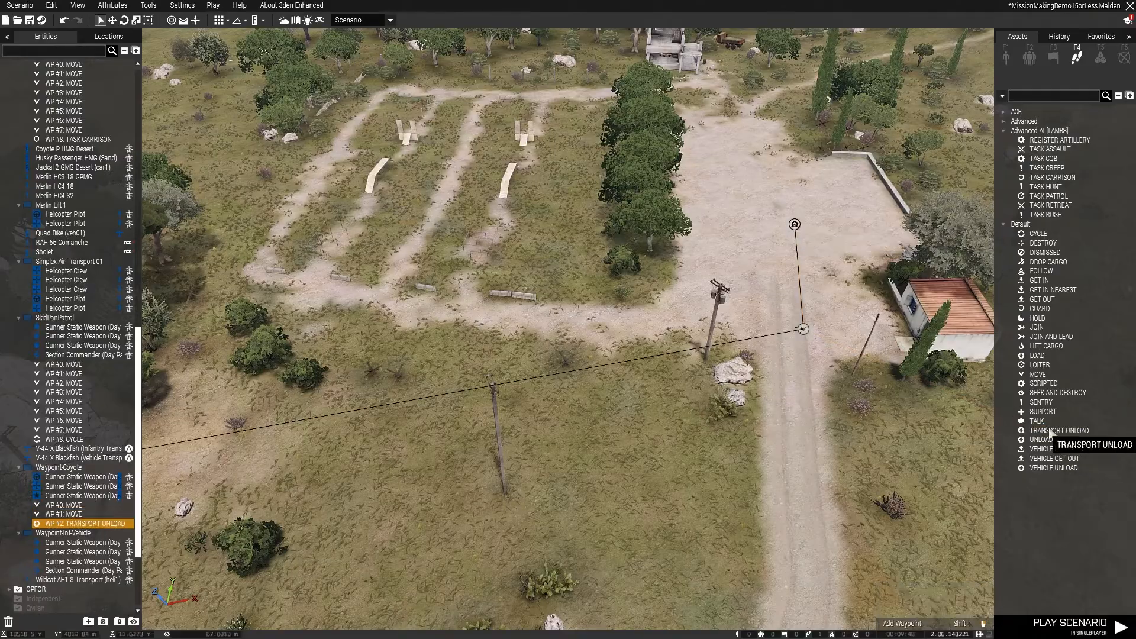
Add a final MOVE waypoint for the Coyote back on the paved lot, on the road just behind the vehicle.
right_click_drag(852, 358, 716, 312)
key("w")
key("w")
key("a")
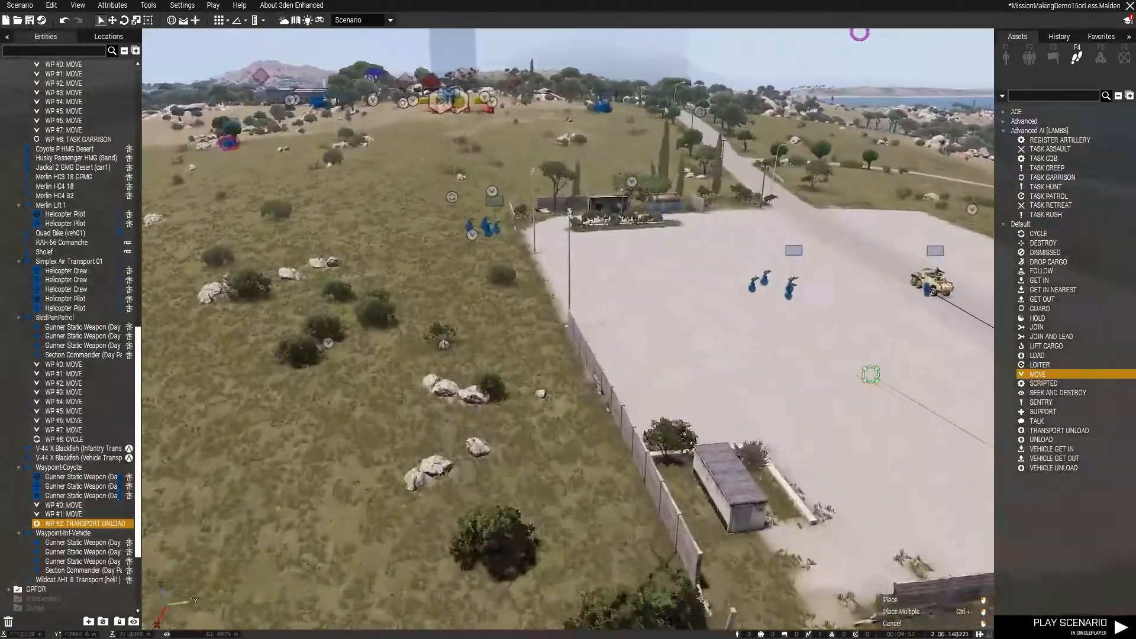
key("d")
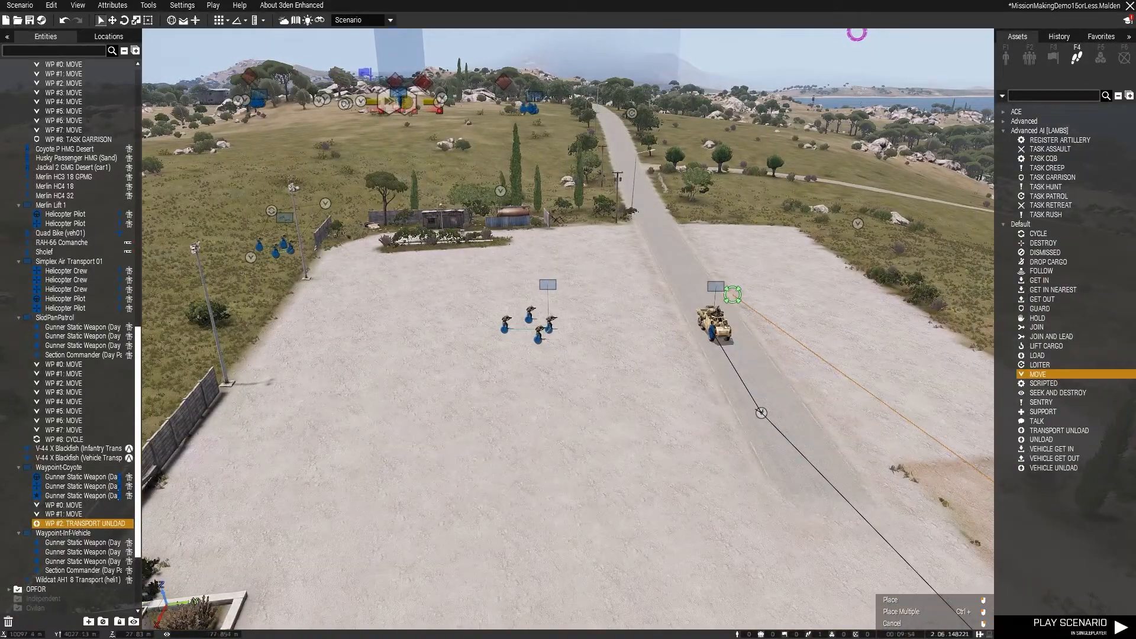
left_click(733, 295)
Review the attributes of the section commander in the Waypoint-Inf-Vehicle group, including the control and state settings.
key("a")
right_click_drag(759, 364, 920, 386)
key("s")
key("w")
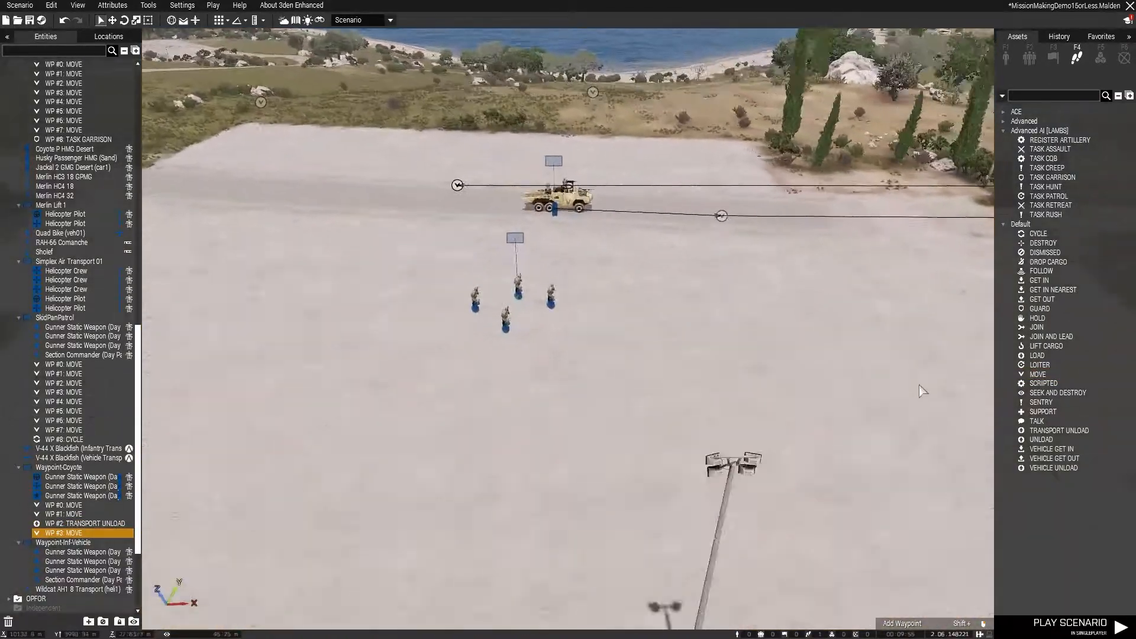
key("w")
left_click(638, 463)
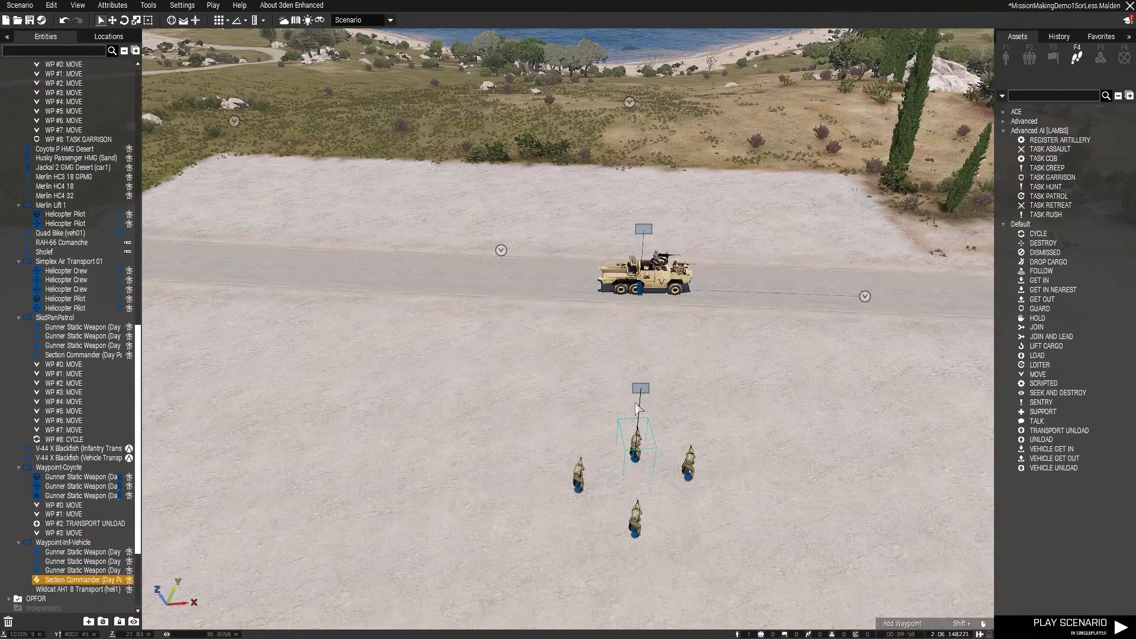
left_click(641, 388)
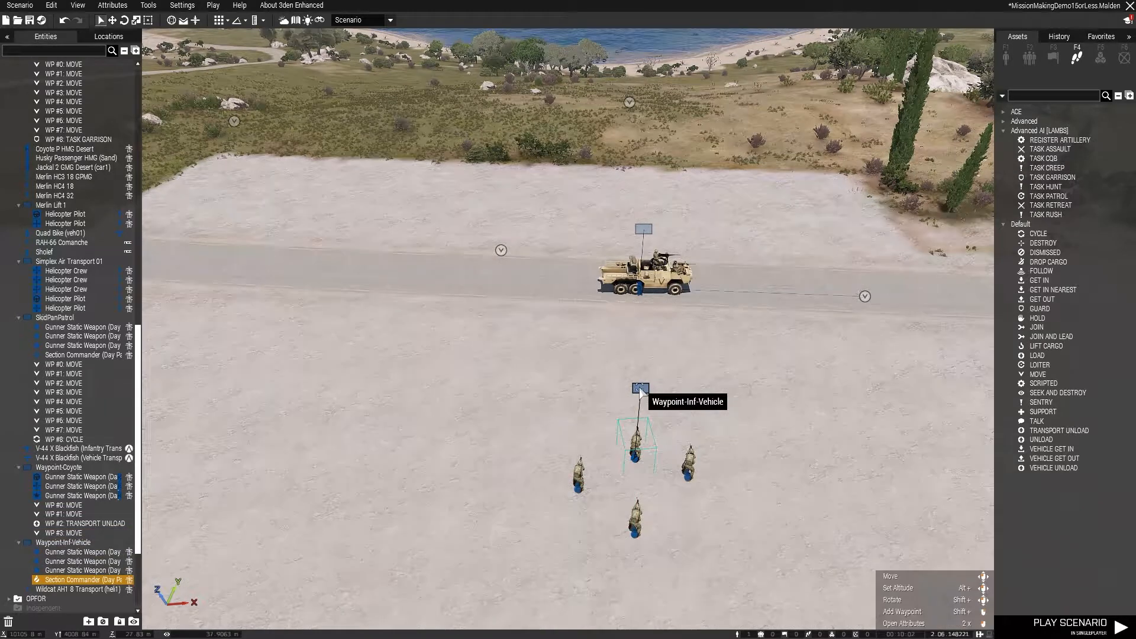
double_click(639, 386)
scroll(651, 396, "down", 5)
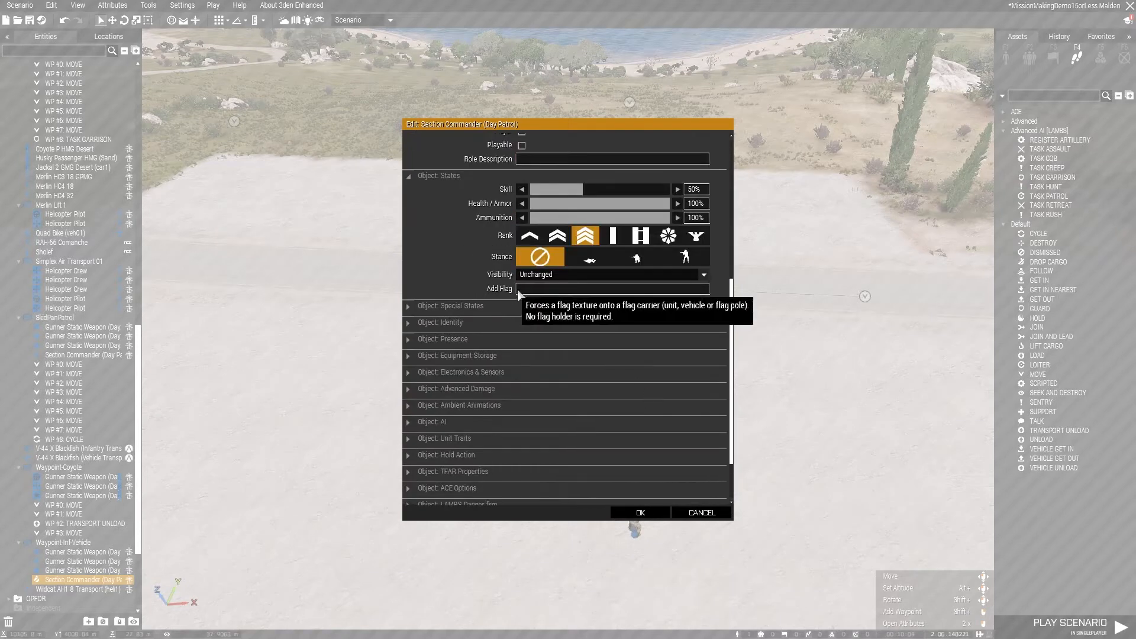
scroll(529, 298, "up", 3)
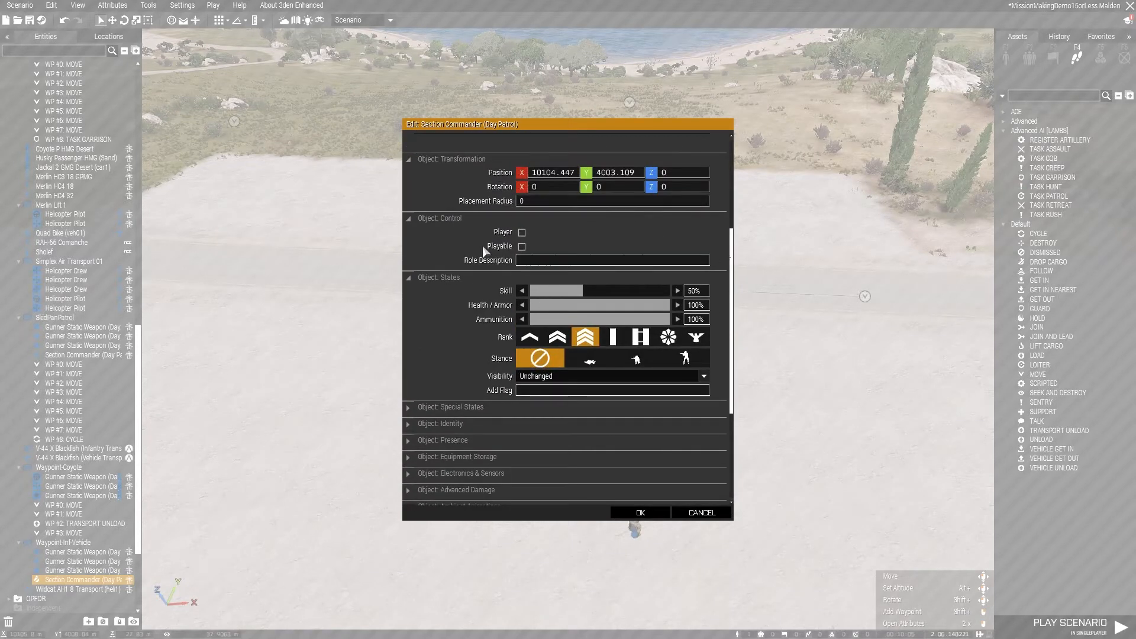
left_click(639, 513)
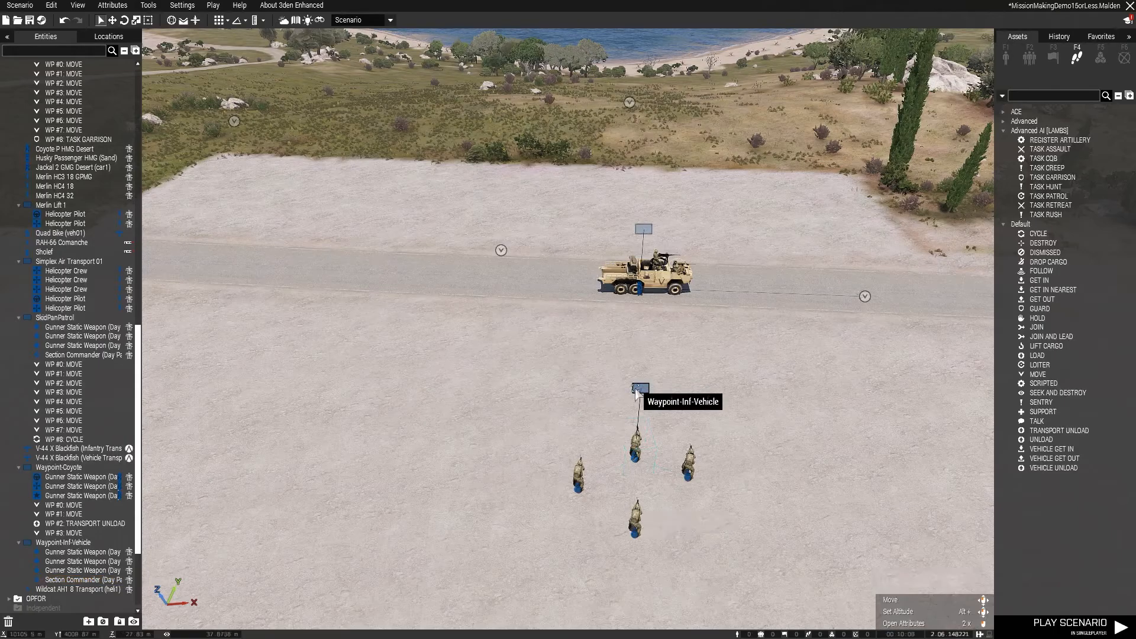
Change the behavior and combat mode in the attributes of the Waypoint-Inf-Vehicle group.
double_click(638, 388)
left_click(563, 375)
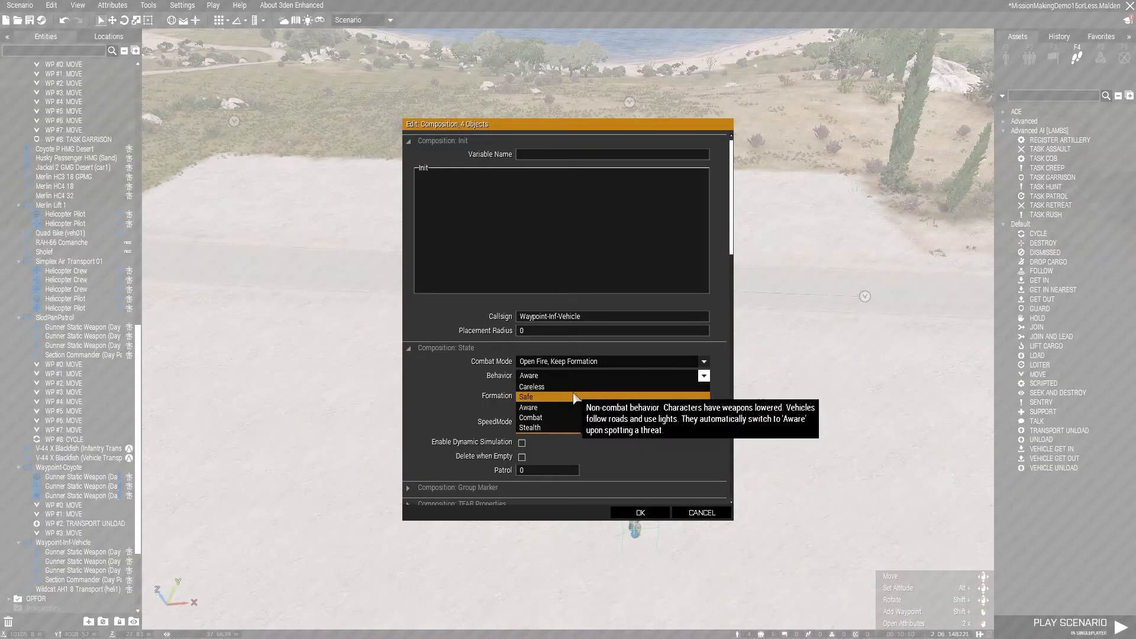
left_click(567, 386)
left_click(567, 361)
left_click(553, 405)
left_click(646, 513)
Add a VEHICLE GET IN waypoint for the Waypoint-Inf-Vehicle group directly on the Coyote.
mouse_move(770, 429)
right_mouse_down()
mouse_move(769, 415)
mouse_move(655, 392)
mouse_move(517, 387)
mouse_move(723, 396)
mouse_move(785, 410)
mouse_move(775, 422)
right_mouse_up()
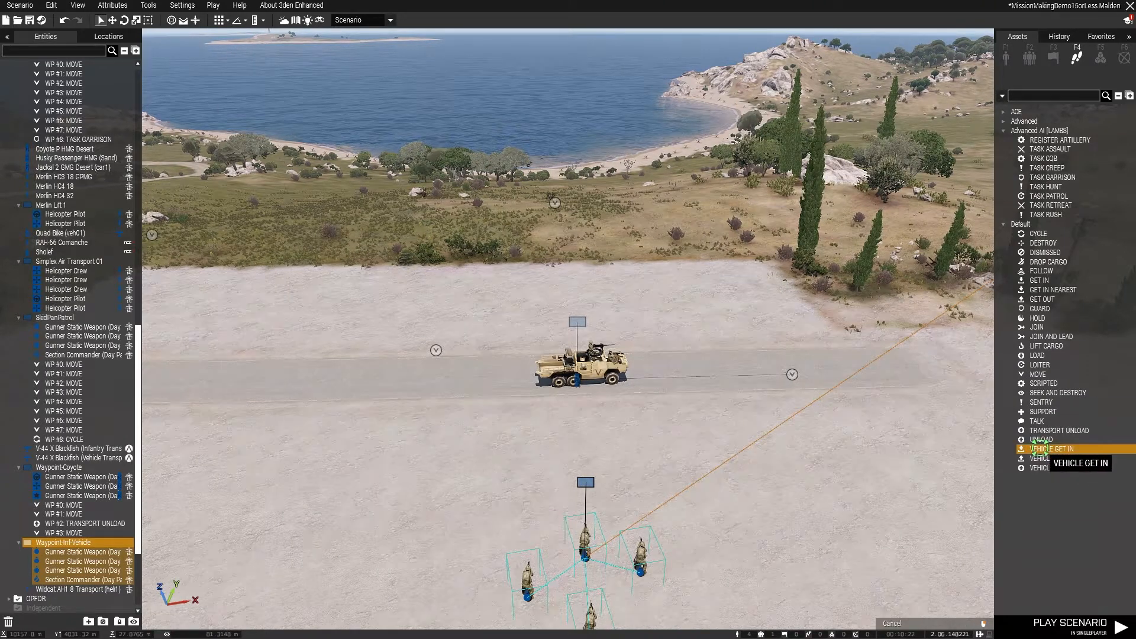
left_click(577, 382)
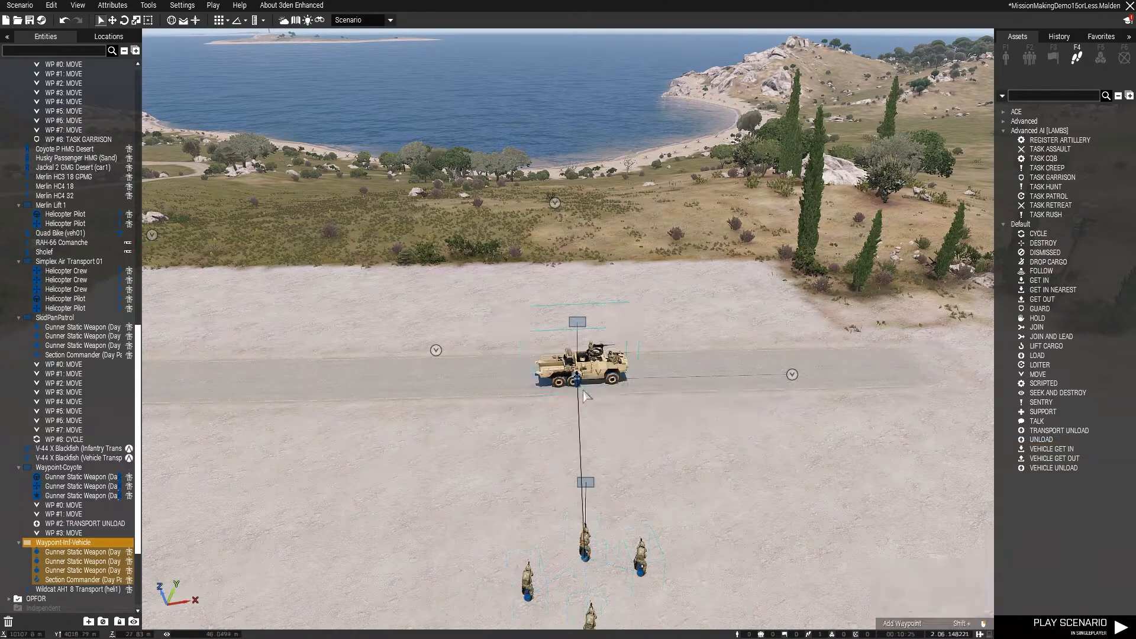
scroll(579, 382, "up", 6)
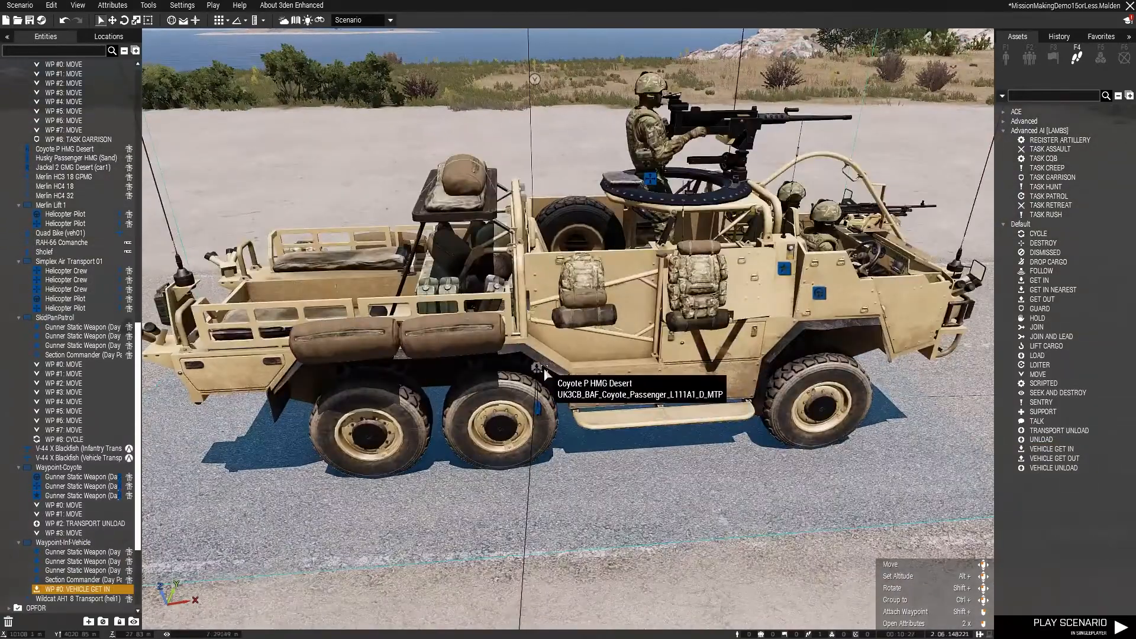
Pull the infantry group's VEHICLE GET IN waypoint off the Coyote onto the ground and reattach it to the vehicle.
left_click_drag(540, 371, 662, 536)
right_click_drag(701, 578, 691, 549)
left_click_drag(606, 445, 483, 289)
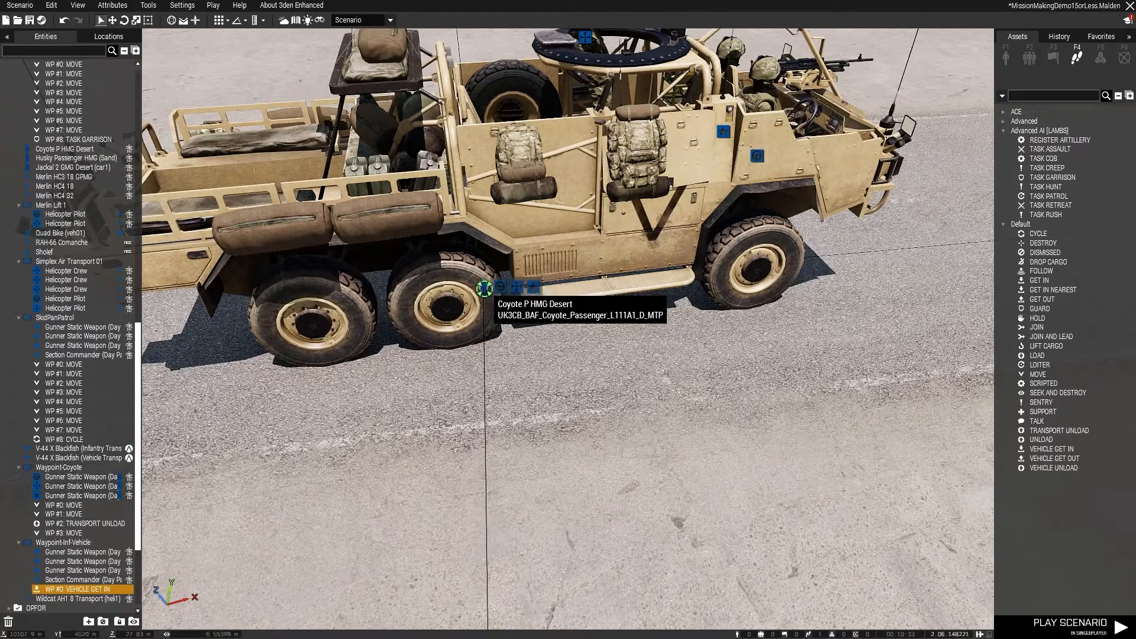
scroll(485, 289, "up", 5)
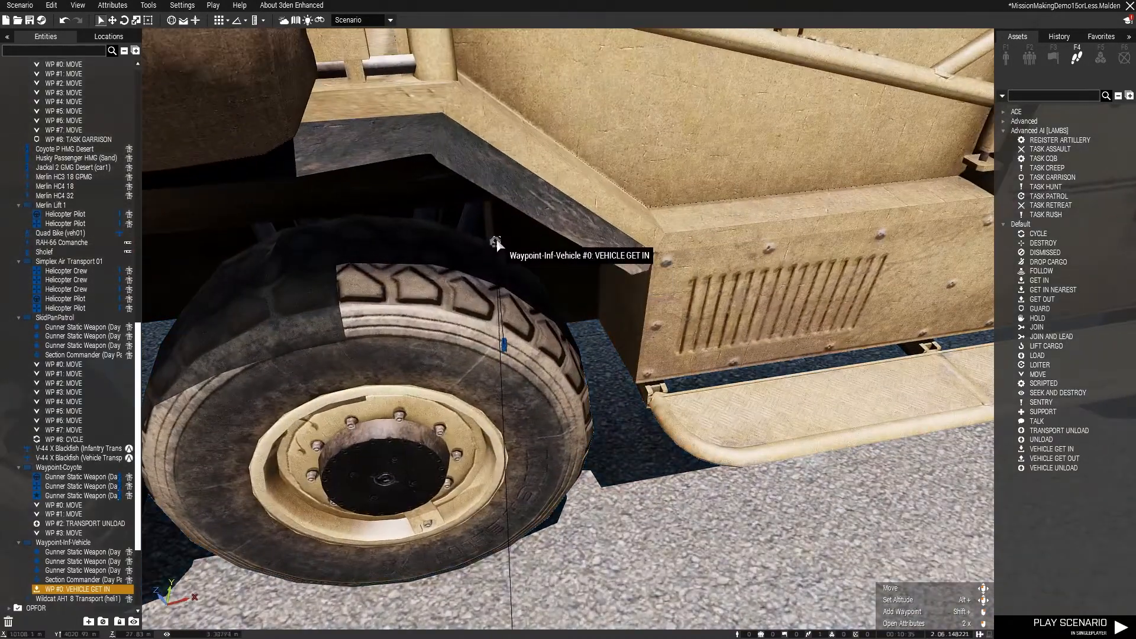
Add a MOVE waypoint for the Waypoint-Inf-Vehicle group on the ruined building beside the dirt track, following its VEHICLE GET IN waypoint.
right_click_drag(495, 244, 578, 244)
key("a")
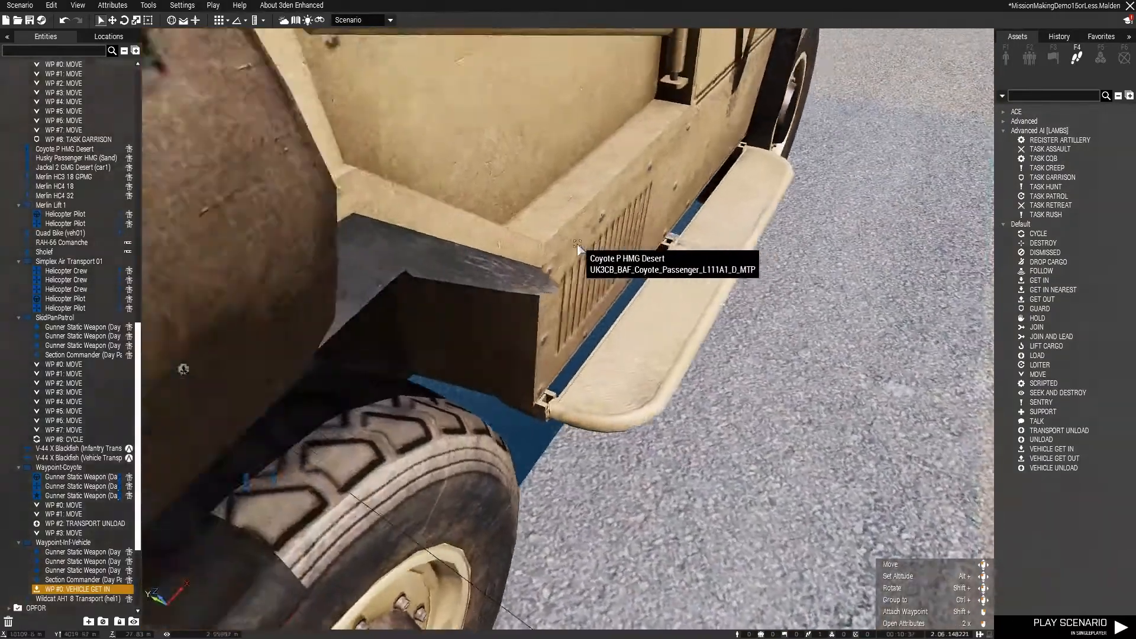
key("a")
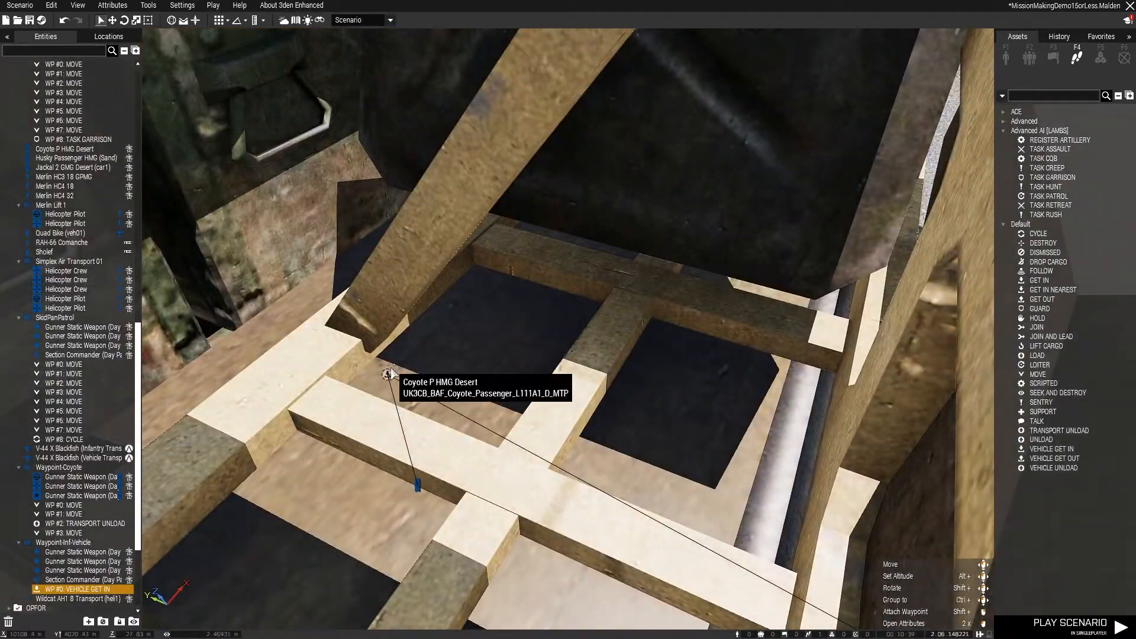
scroll(438, 413, "down", 2)
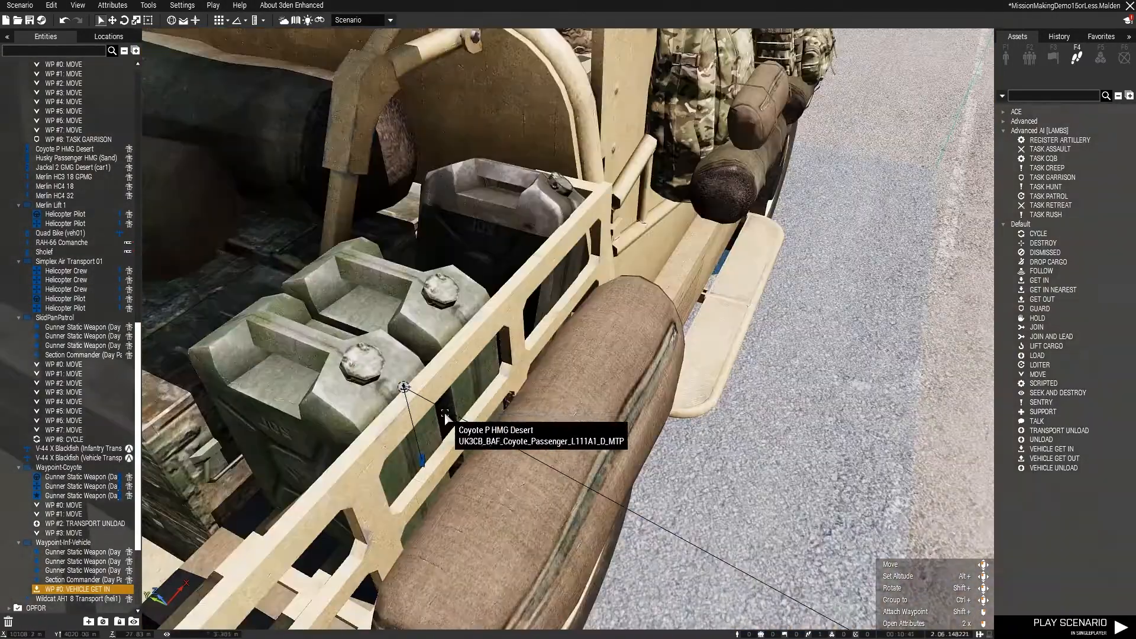
scroll(445, 415, "down", 5)
right_click_drag(522, 435, 627, 445)
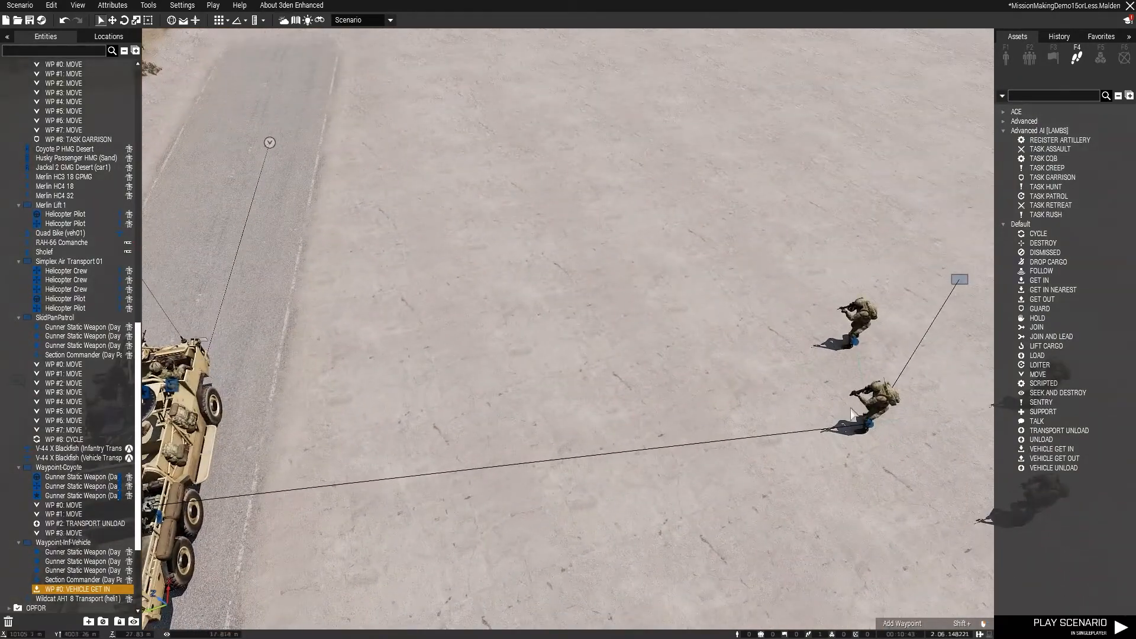
right_click_drag(347, 442, 985, 296)
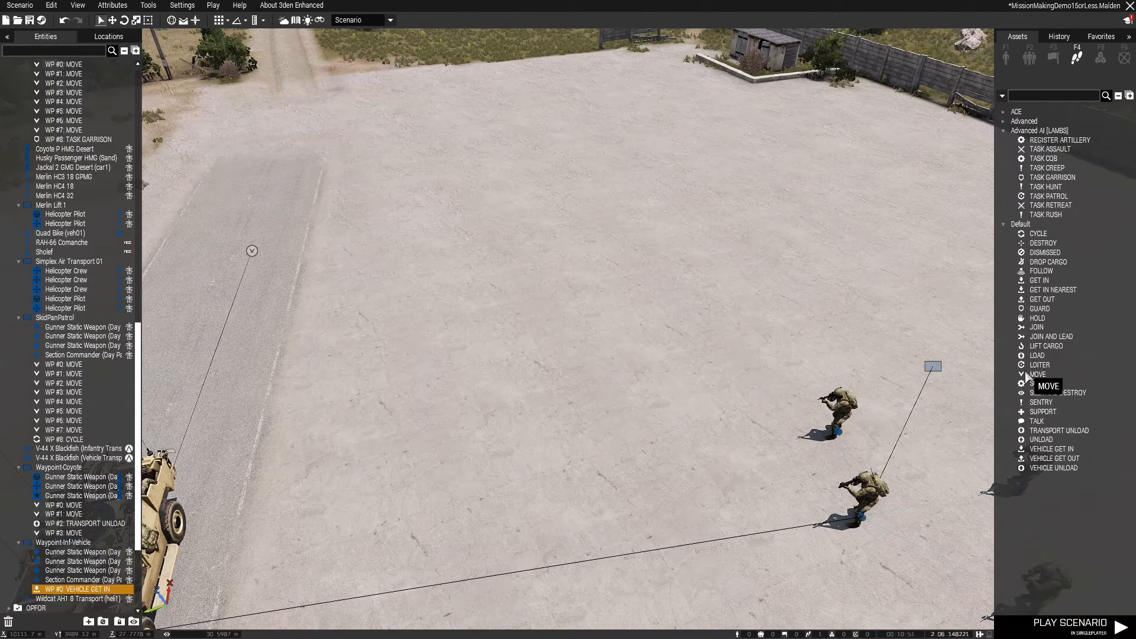
key("w")
right_click_drag(892, 312, 629, 273)
key("w")
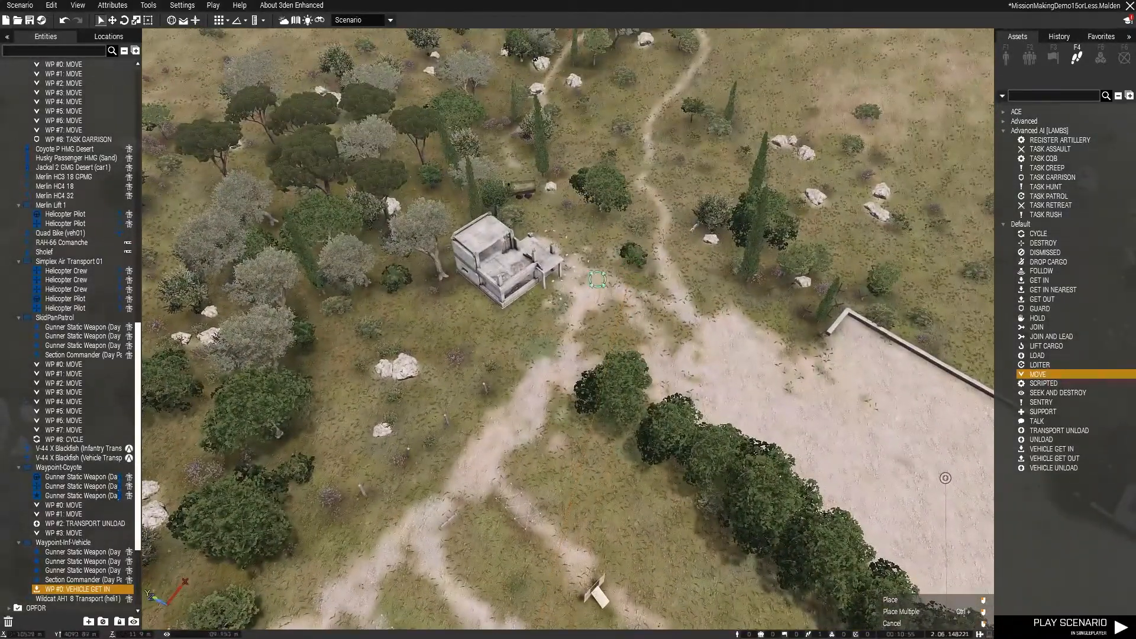
left_click(518, 270)
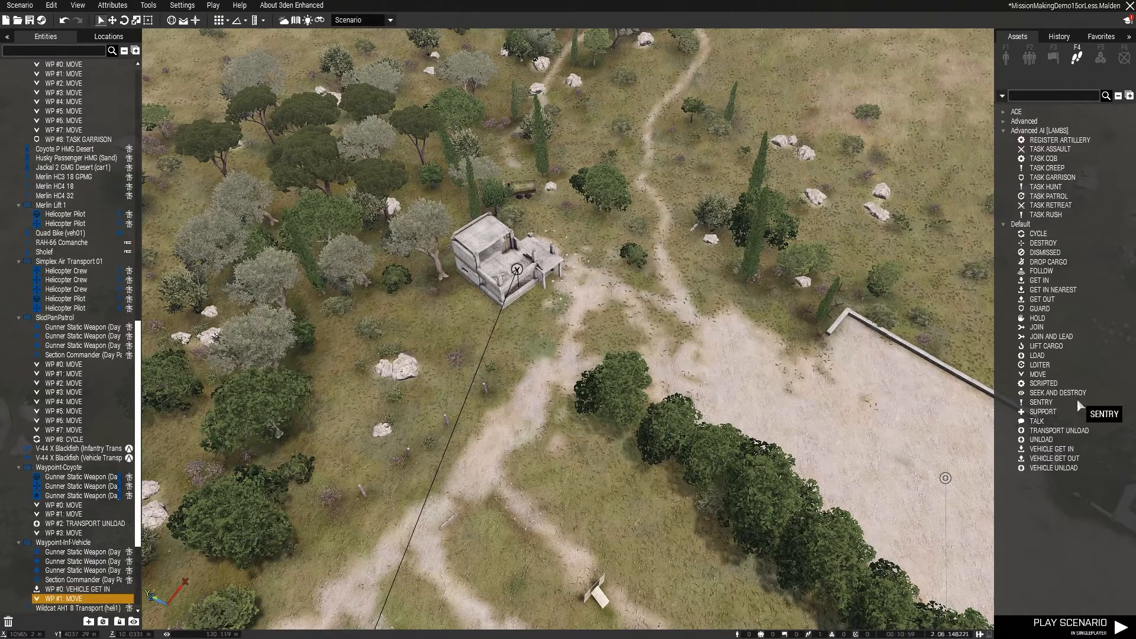
Change the Waypoint-Inf-Vehicle group's MOVE waypoint at the building to the LAMBS type TASK GARRISON.
left_click(1003, 122)
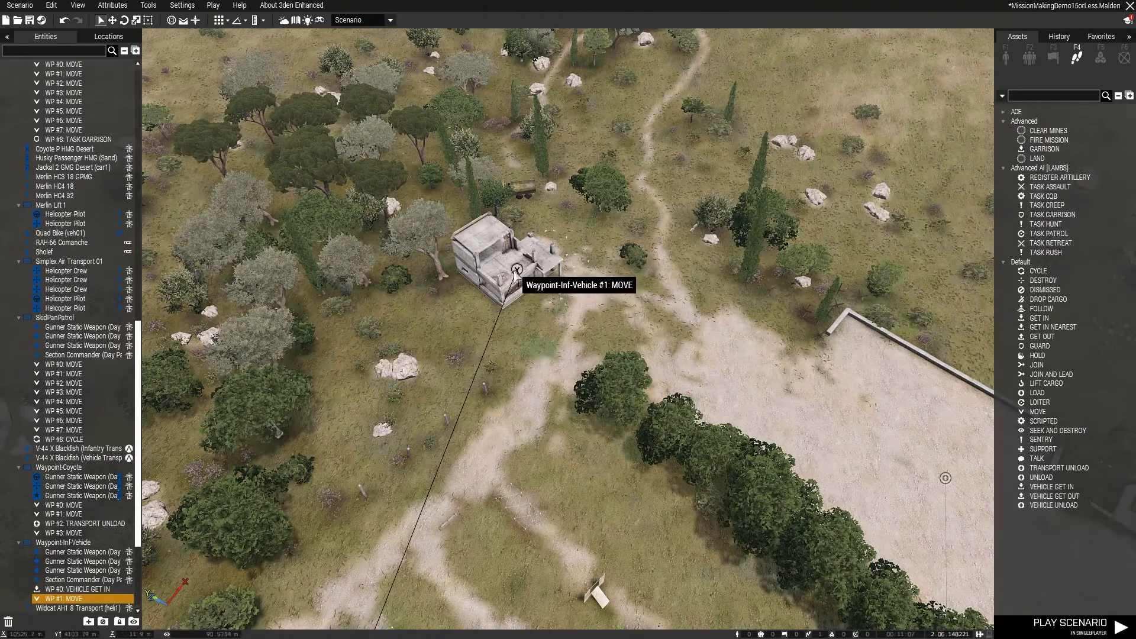
double_click(517, 269)
scroll(613, 207, "up", 6)
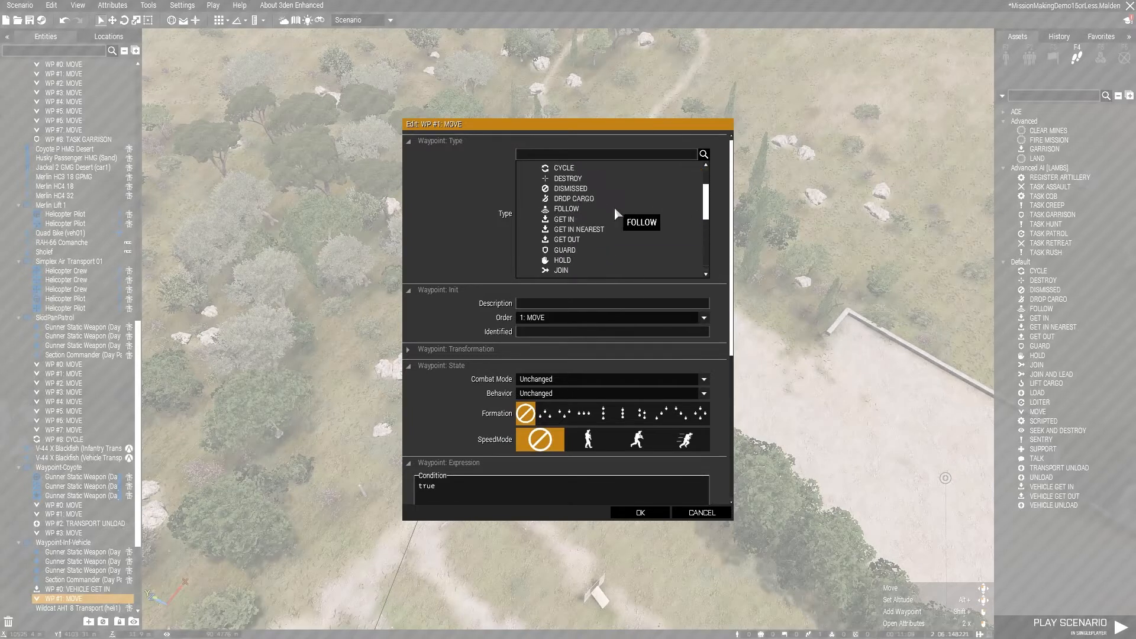
left_click(525, 189)
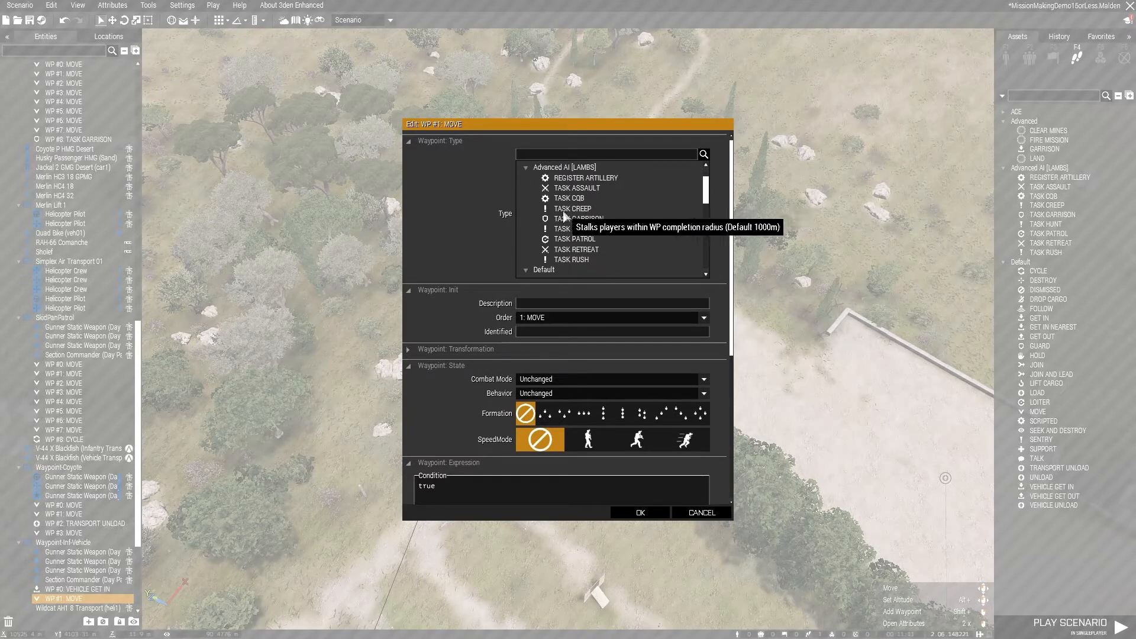
left_click(579, 219)
left_click(641, 513)
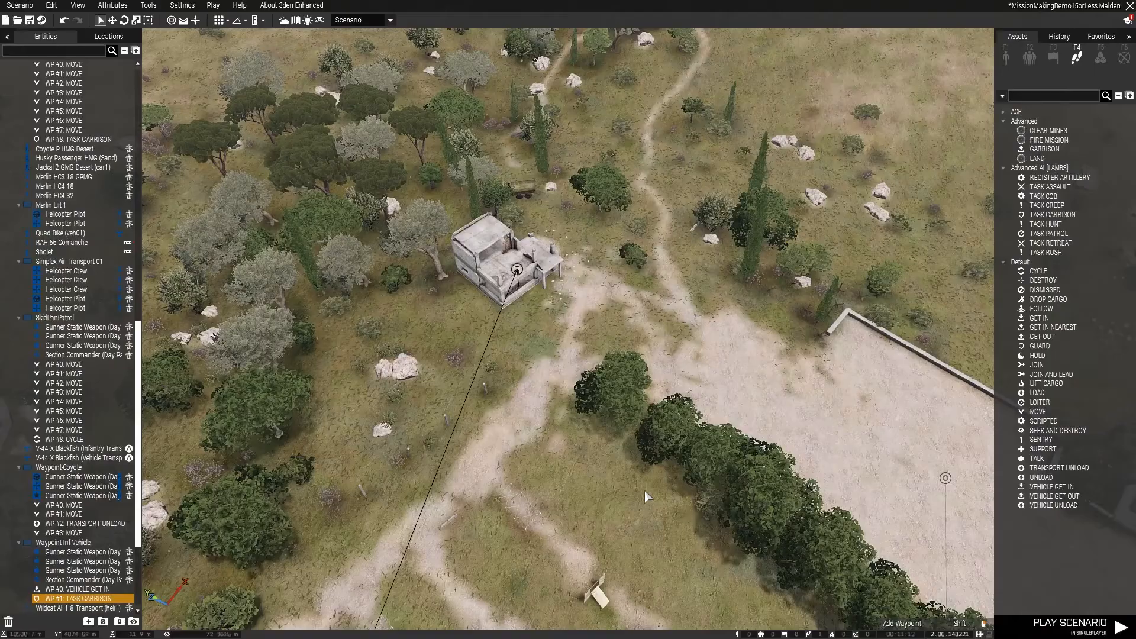
Set the TASK GARRISON waypoint to diamond formation, Aware behavior, Open Fire combat mode and normal speed.
right_click_drag(542, 286, 664, 296)
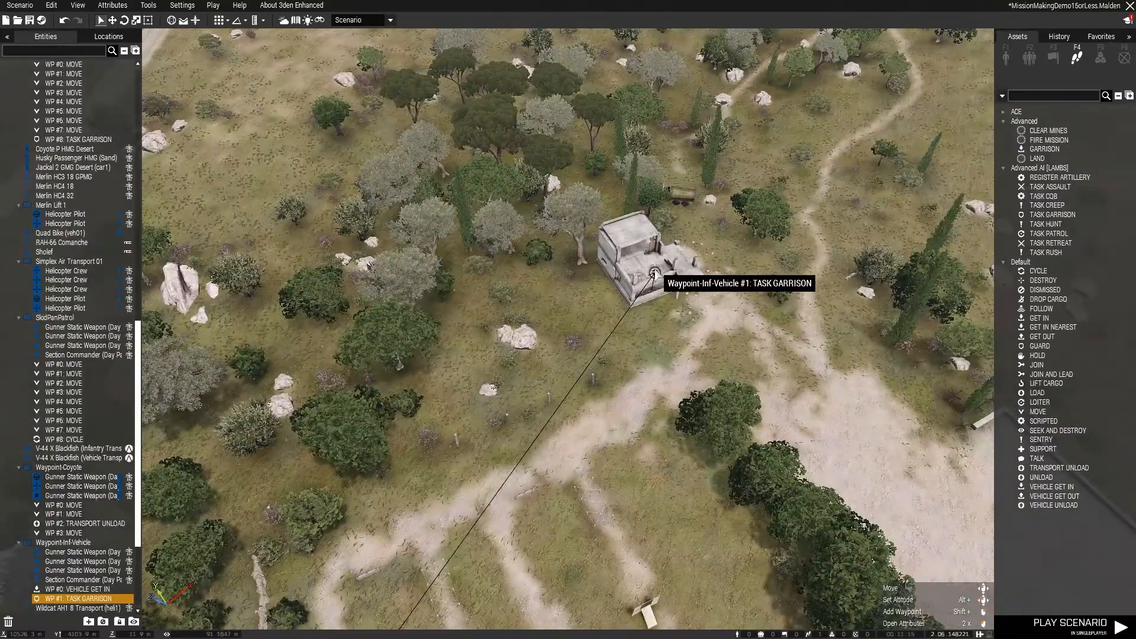
double_click(655, 269)
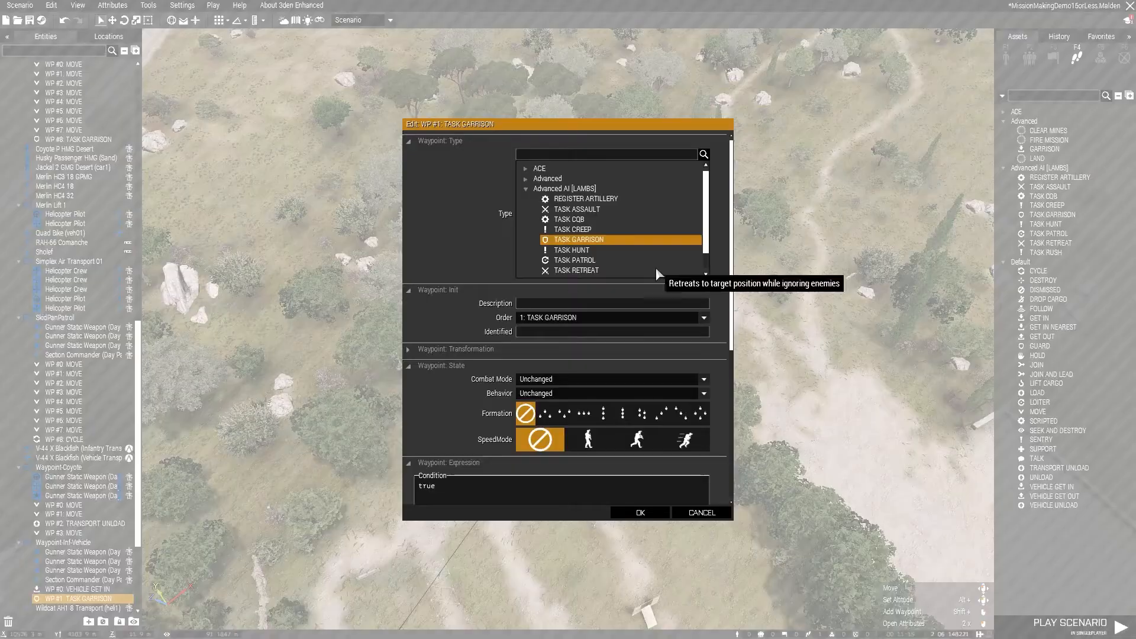
left_click(692, 417)
left_click(570, 396)
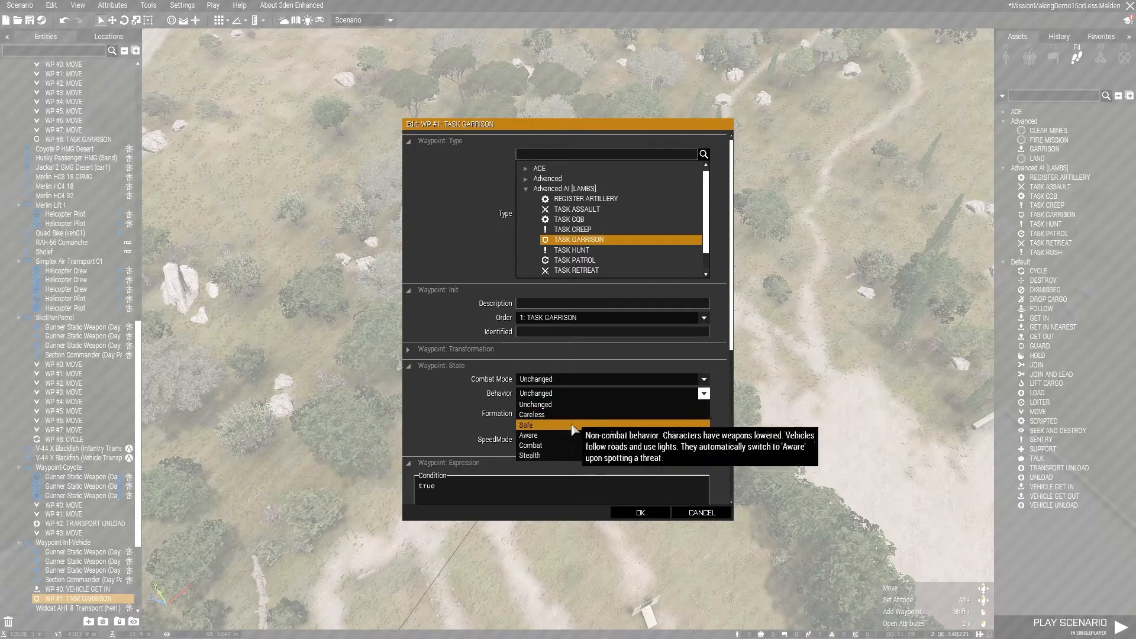
left_click(554, 436)
left_click(548, 382)
left_click(540, 437)
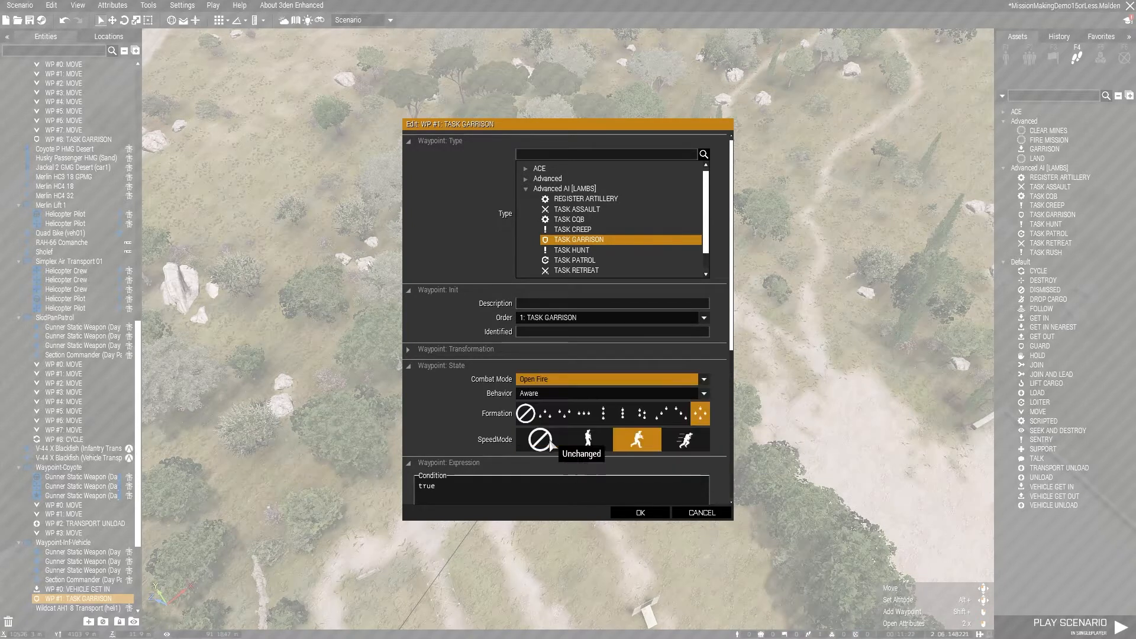
left_click(640, 513)
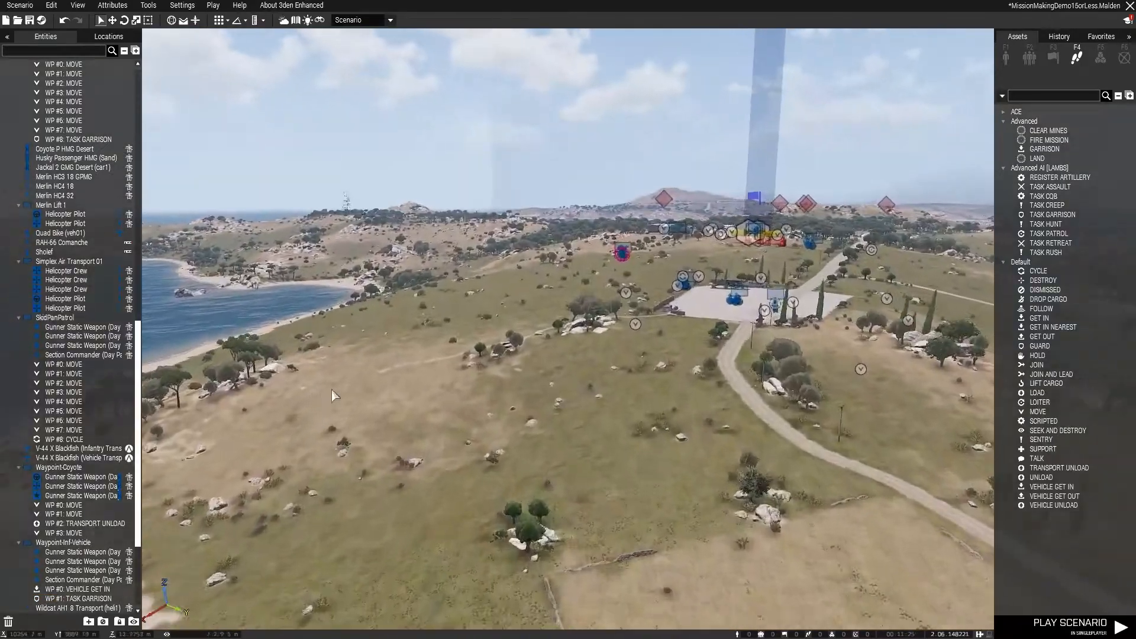
Link the Coyote's first MOVE waypoint to the infantry group's VEHICLE GET IN waypoint with Set Waypoint Activation.
key("w")
right_click_drag(332, 389, 575, 440)
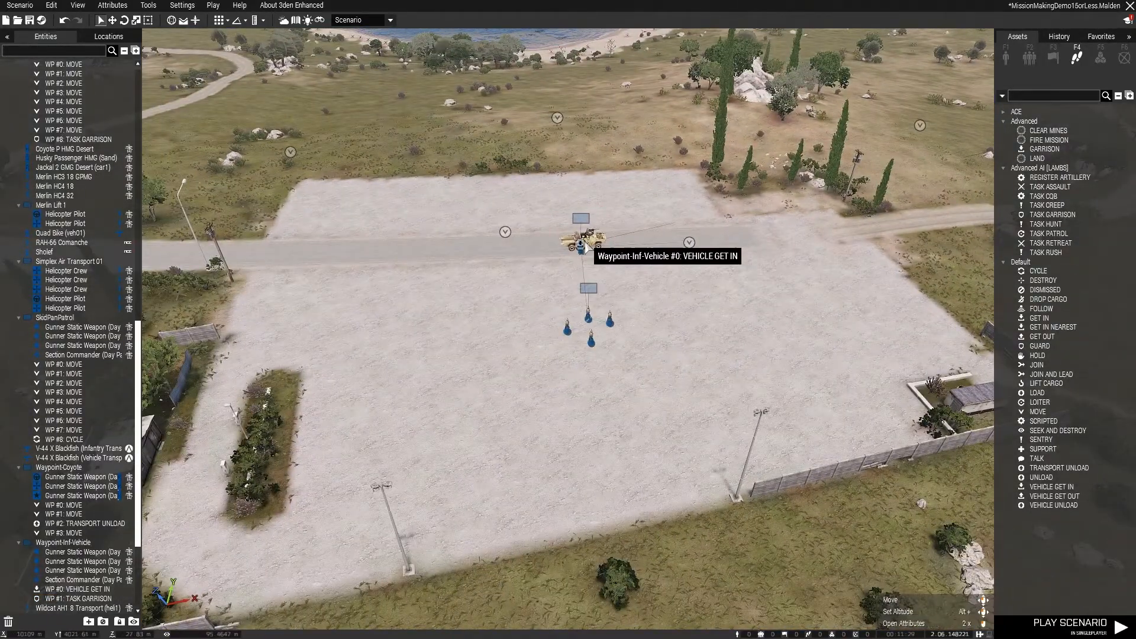
key("w")
mouse_move(716, 315)
right_mouse_down()
mouse_move(738, 332)
mouse_move(732, 322)
right_mouse_up()
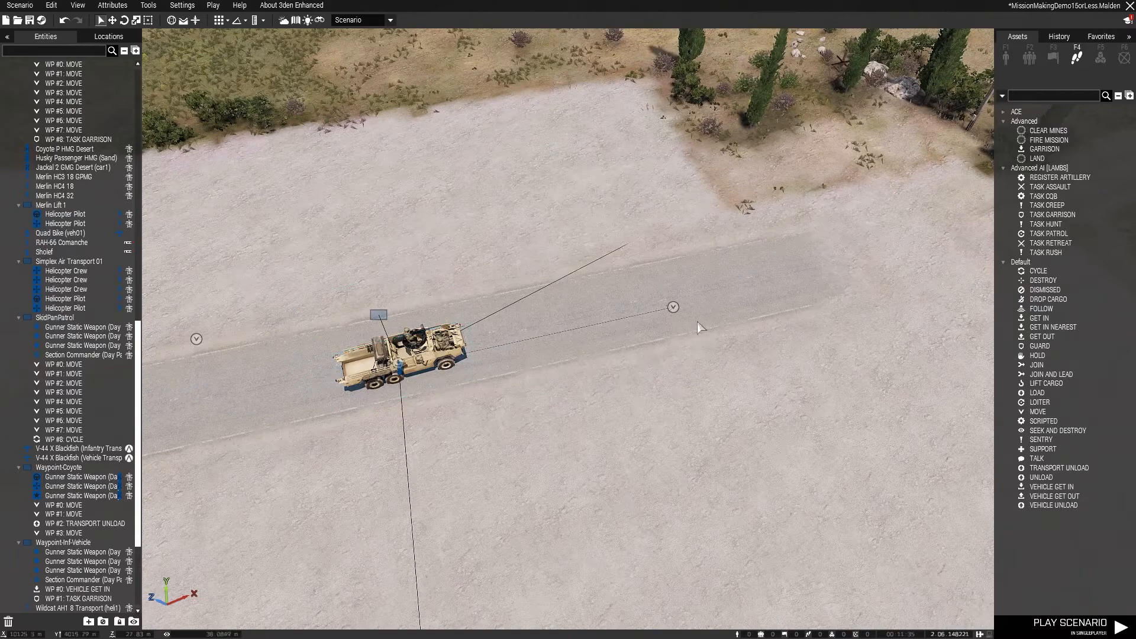
left_click(673, 308)
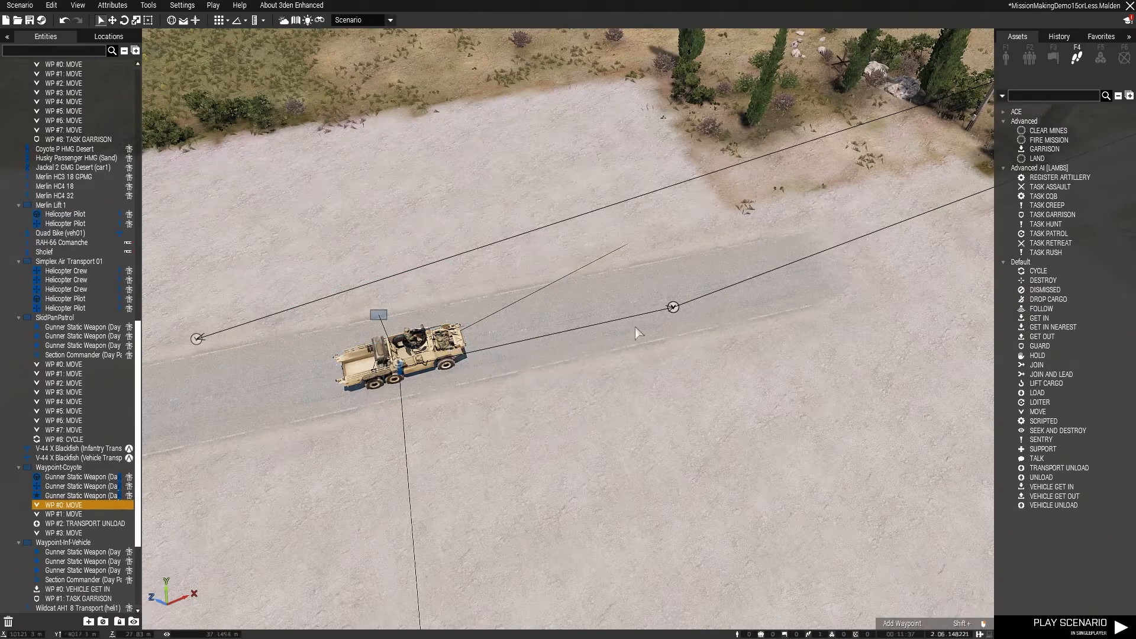
right_click_drag(689, 306, 755, 275)
right_click_drag(723, 309, 652, 338)
right_click_drag(444, 540, 509, 424)
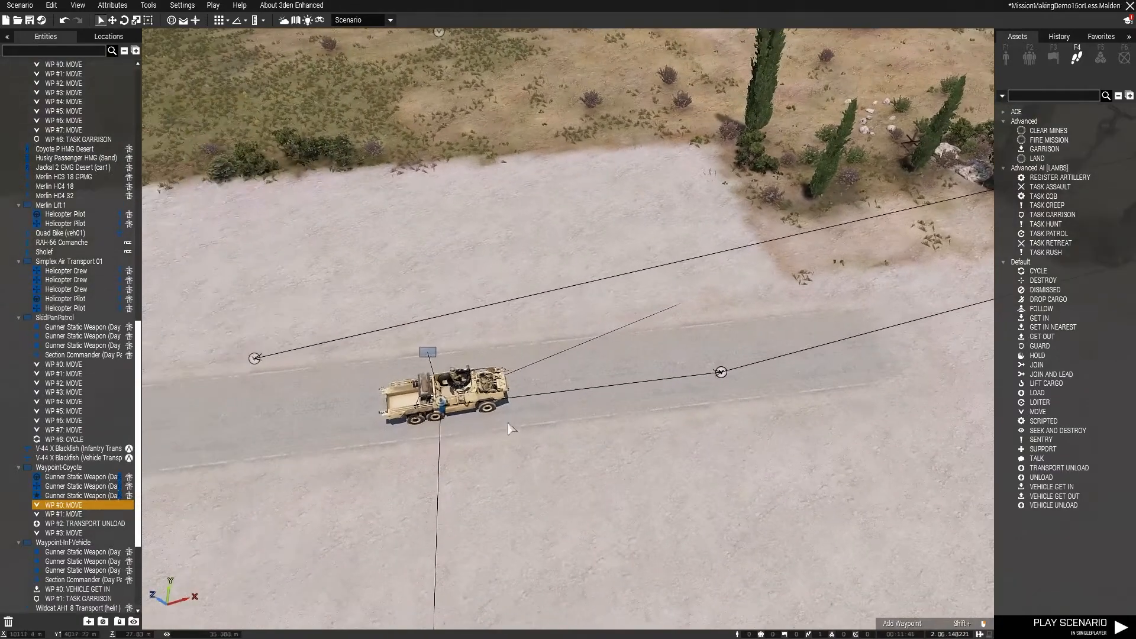
scroll(508, 429, "up", 5)
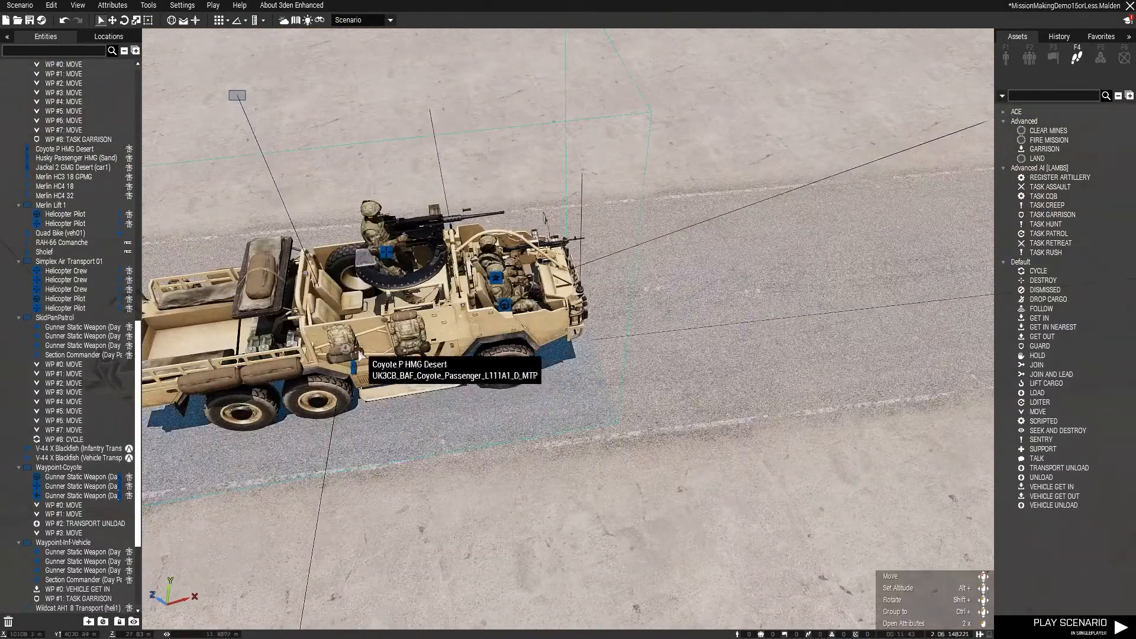
right_click_drag(485, 363, 625, 342)
mouse_move(622, 273)
right_mouse_down()
mouse_move(468, 278)
mouse_move(651, 272)
mouse_move(927, 141)
right_mouse_up()
right_click(939, 109)
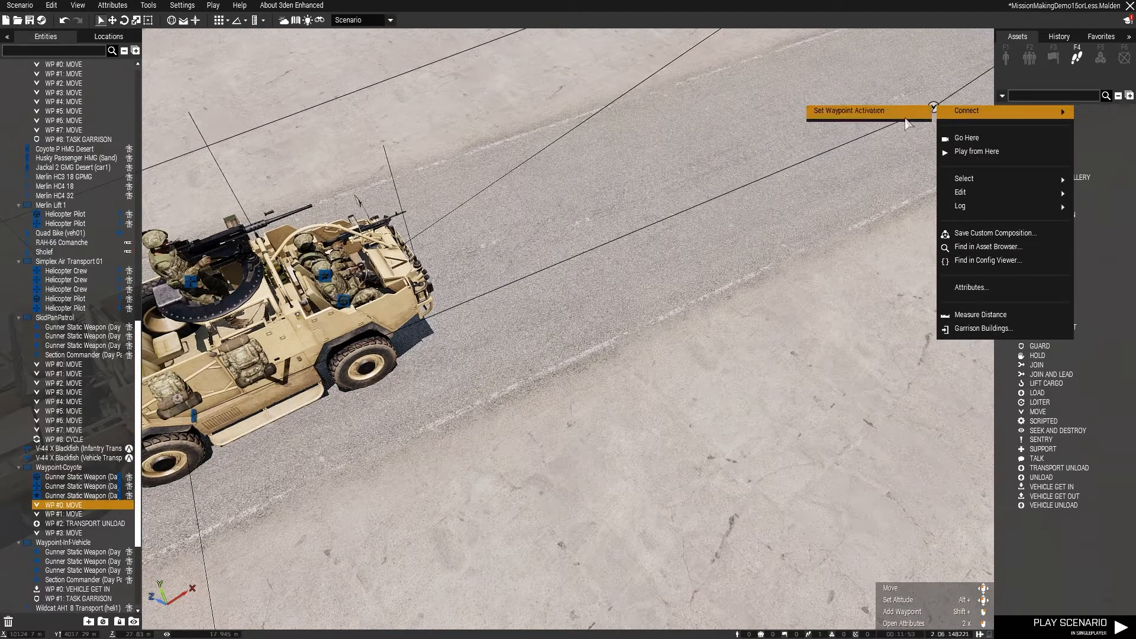
left_click(906, 118)
key("a")
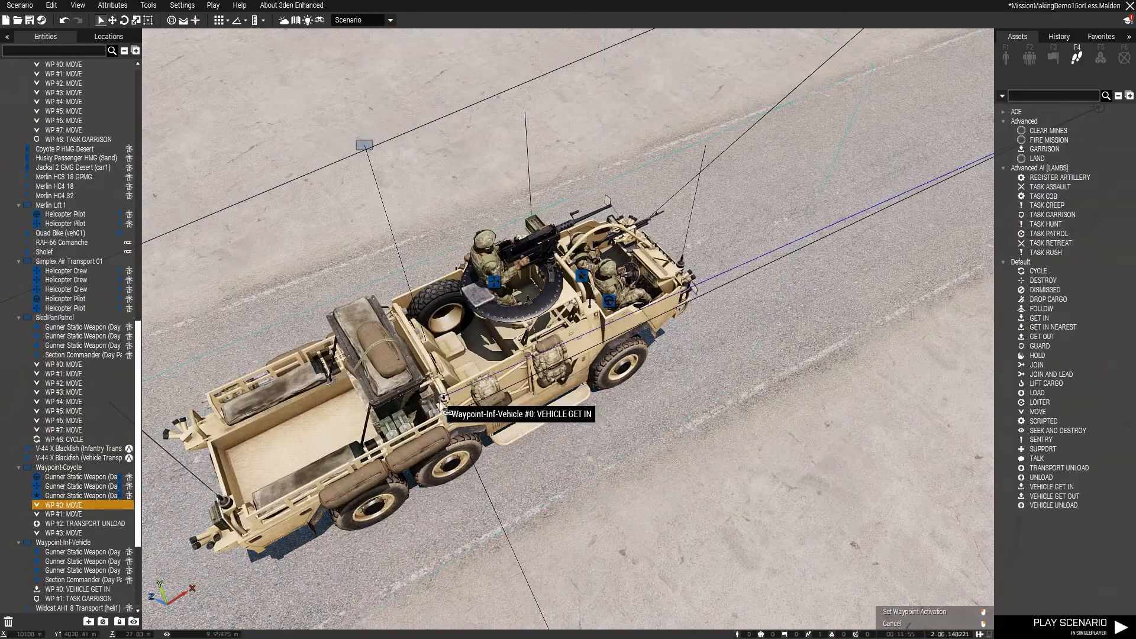
left_click(444, 400)
Examine the activation link between the Coyote's first MOVE waypoint and the infantry's VEHICLE GET IN waypoint.
right_click_drag(620, 459, 696, 413)
right_click_drag(602, 325, 543, 340)
key("s")
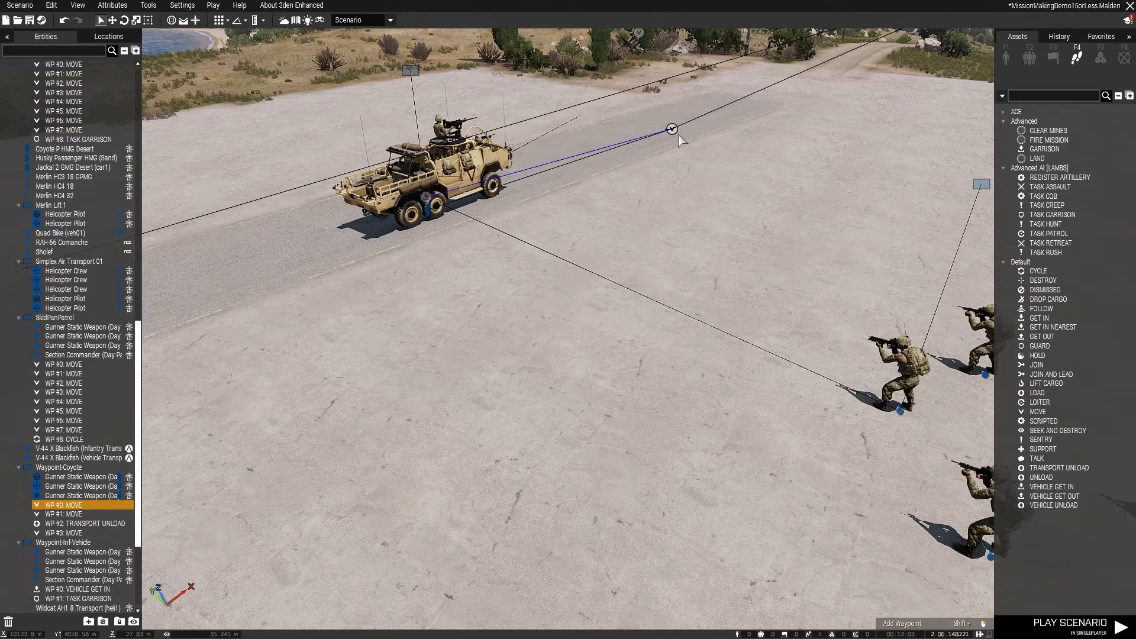
mouse_move(725, 184)
right_mouse_down()
mouse_move(756, 197)
mouse_move(759, 227)
mouse_move(757, 213)
mouse_move(511, 203)
mouse_move(424, 176)
mouse_move(739, 186)
right_mouse_up()
key("q")
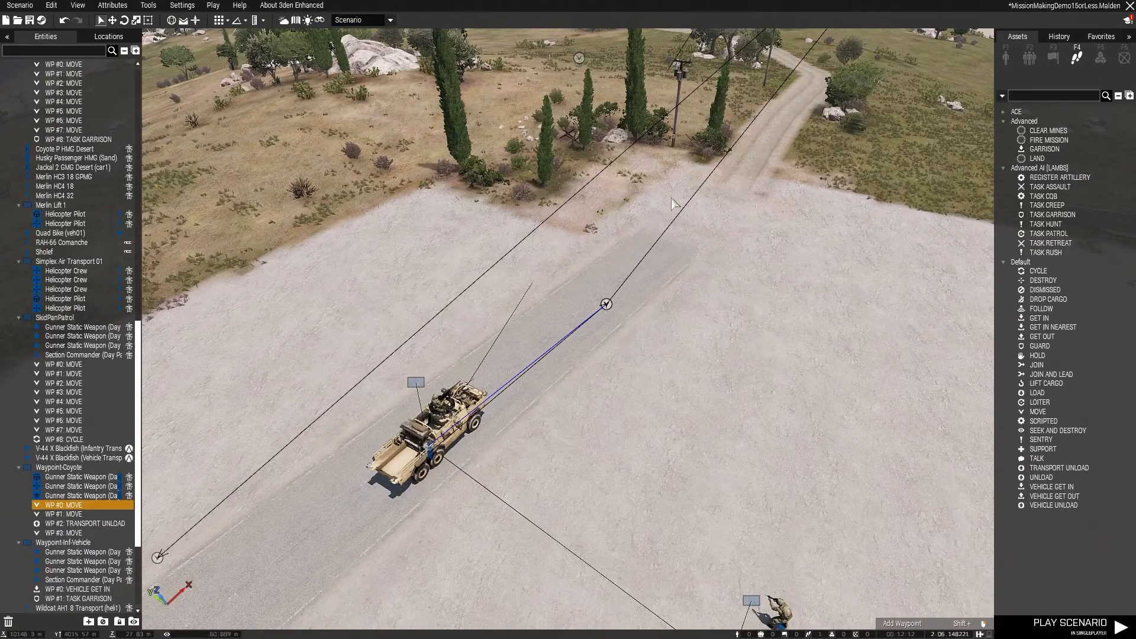
Find the OPFOR Alpha 2-2 group on the map and inspect the activation link on its HOLD waypoint.
right_click_drag(464, 249, 293, 247)
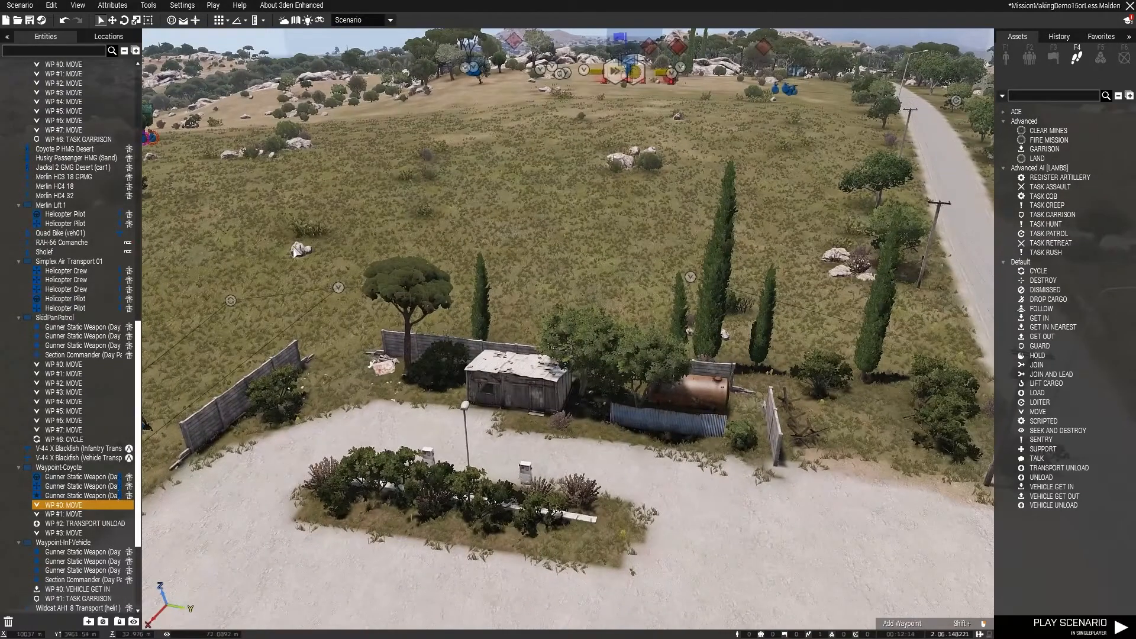
key("m")
scroll(400, 296, "down", 6)
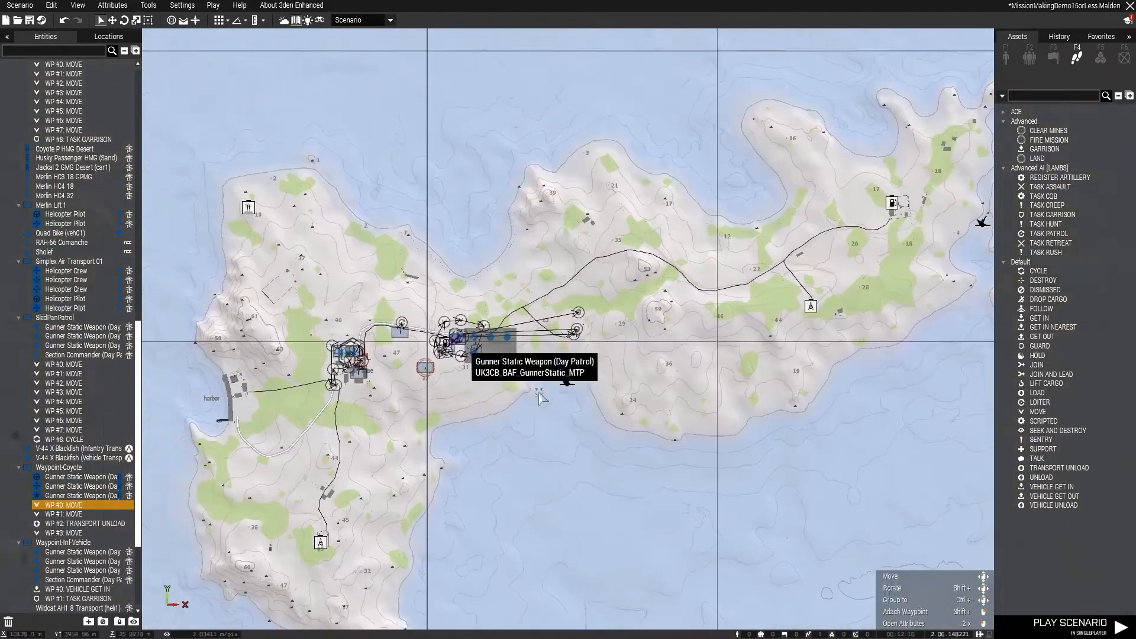
right_click_drag(460, 348, 680, 319)
right_click_drag(809, 194, 898, 172)
right_click_drag(196, 349, 908, 270)
scroll(264, 370, "down", 3)
right_click_drag(263, 370, 913, 311)
scroll(503, 330, "up", 4)
scroll(298, 322, "up", 10)
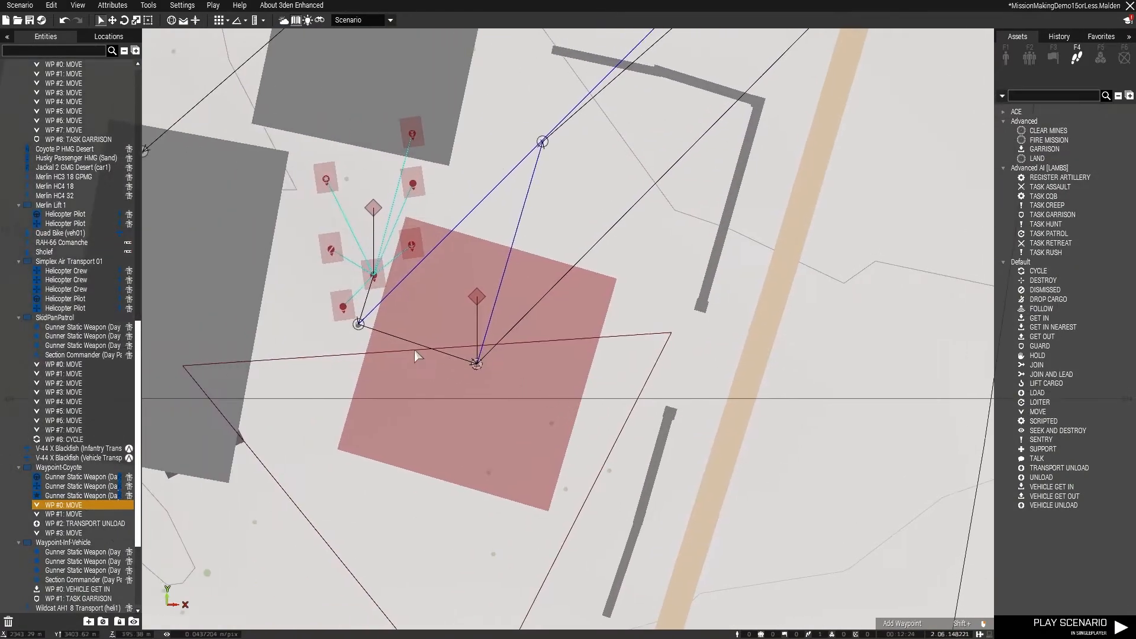
left_click(358, 325)
scroll(358, 332, "up", 5)
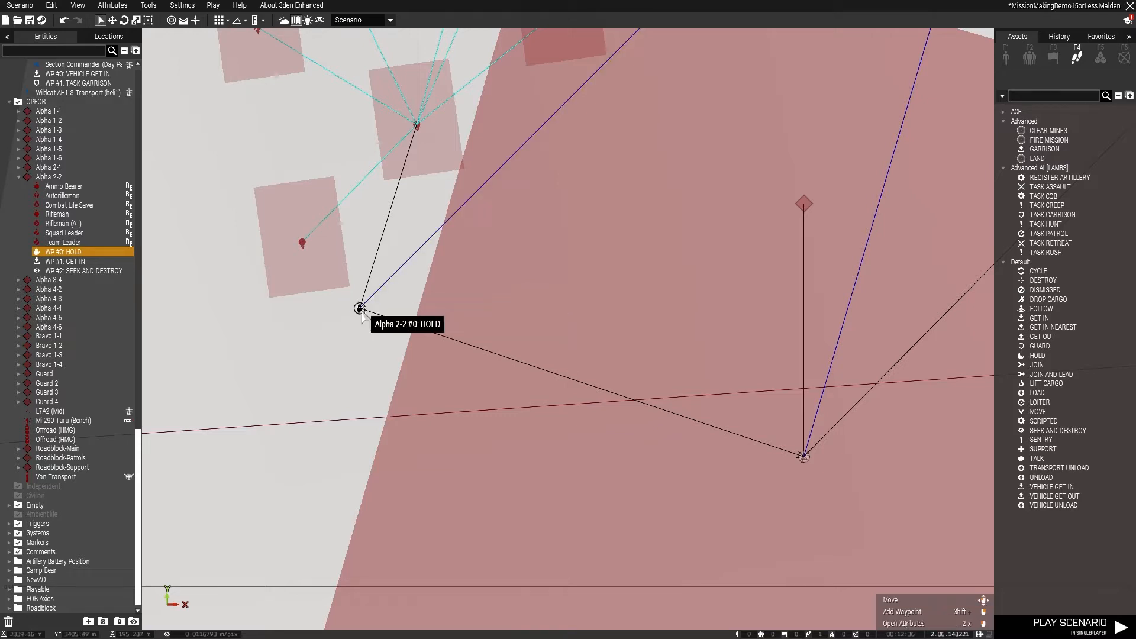
Follow the HOLD waypoint's activation line across the map and select the "Detected by OPFOR - Skip Waypoint - reinforcements" trigger.
scroll(358, 309, "down", 5)
scroll(355, 314, "down", 10)
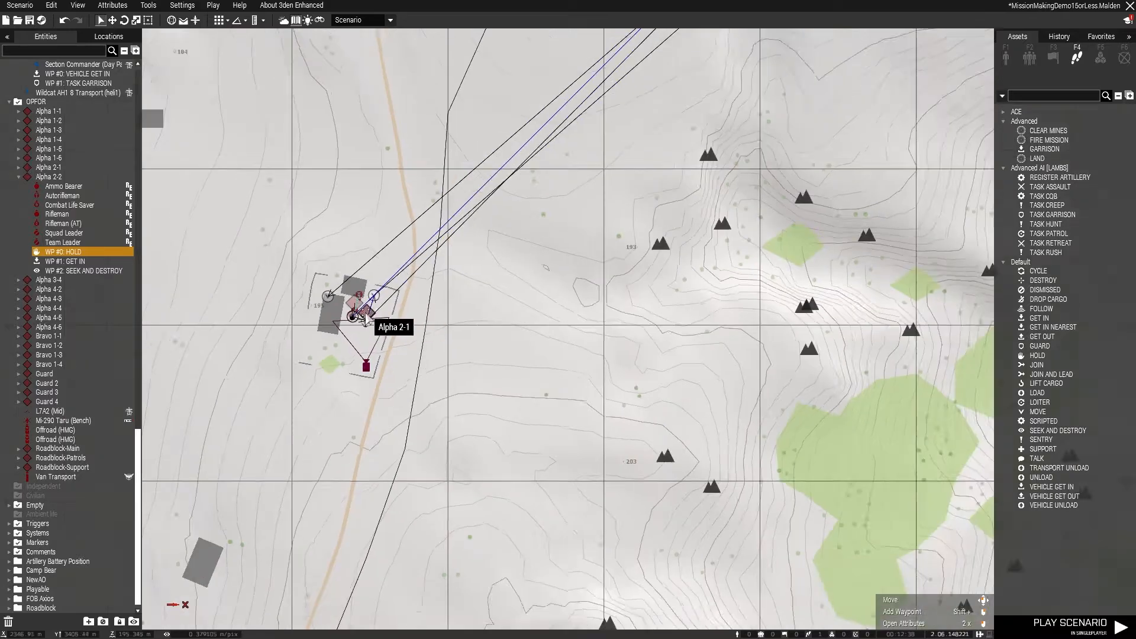
scroll(398, 436, "up", 6)
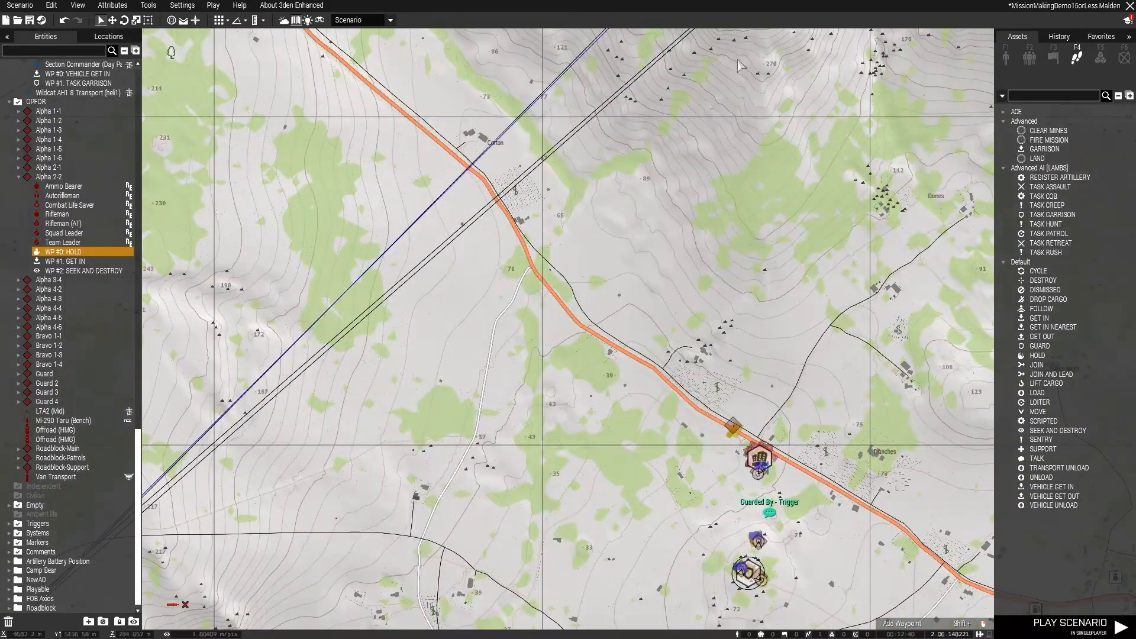
right_click_drag(738, 60, 471, 438)
right_click_drag(799, 81, 481, 411)
right_click_drag(855, 68, 735, 209)
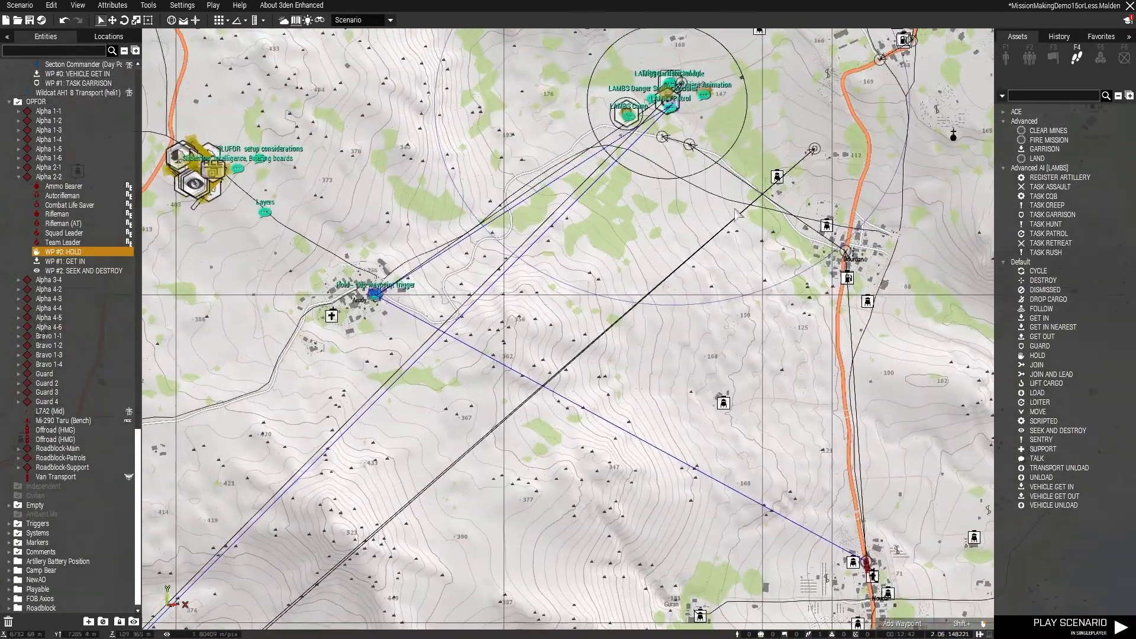
scroll(640, 106, "up", 10)
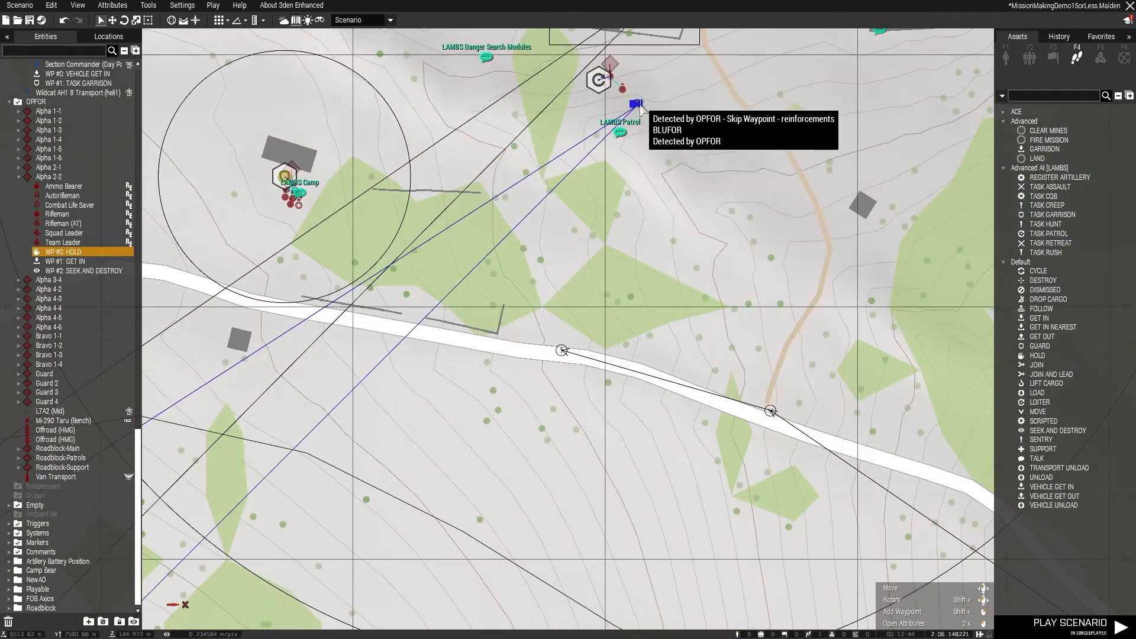
left_click(637, 105)
Follow the trigger's activation line back to the Alpha 2-2 compound and examine its HOLD and GET IN waypoints.
scroll(639, 106, "down", 9)
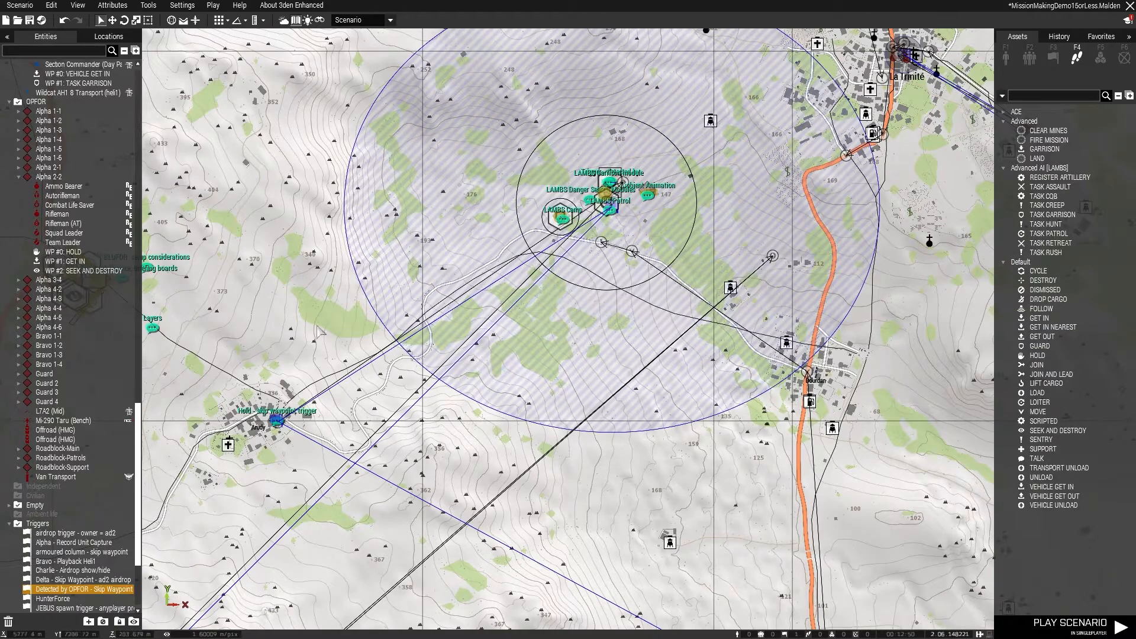
right_click_drag(308, 515, 618, 231)
right_click_drag(343, 491, 650, 139)
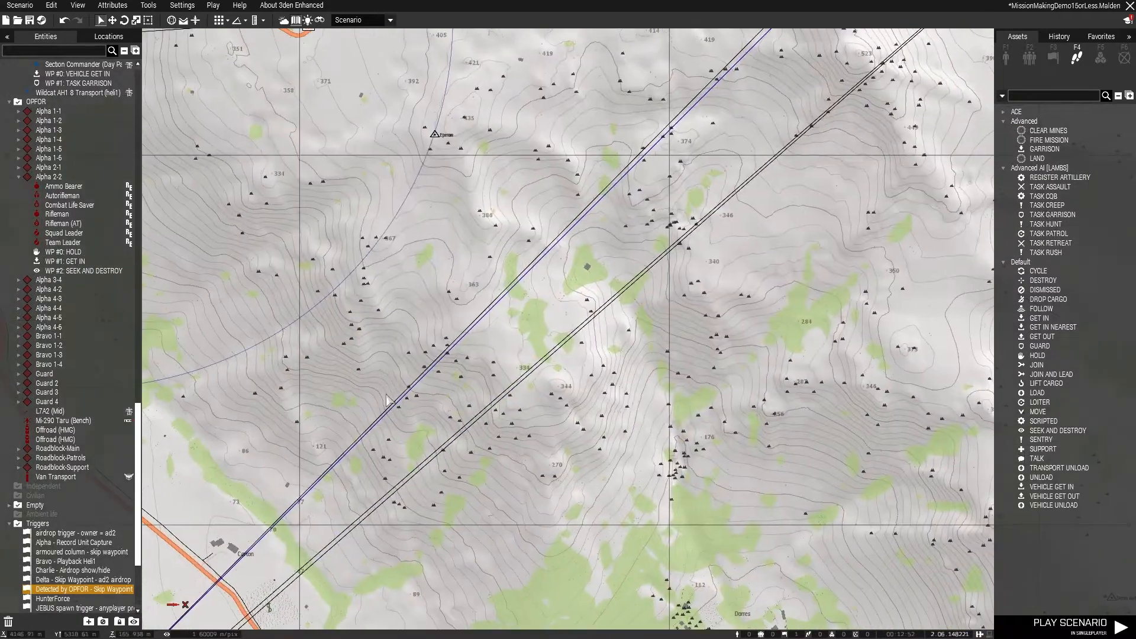
right_click_drag(328, 423, 802, 97)
right_click_drag(533, 508, 799, 100)
scroll(457, 379, "up", 7)
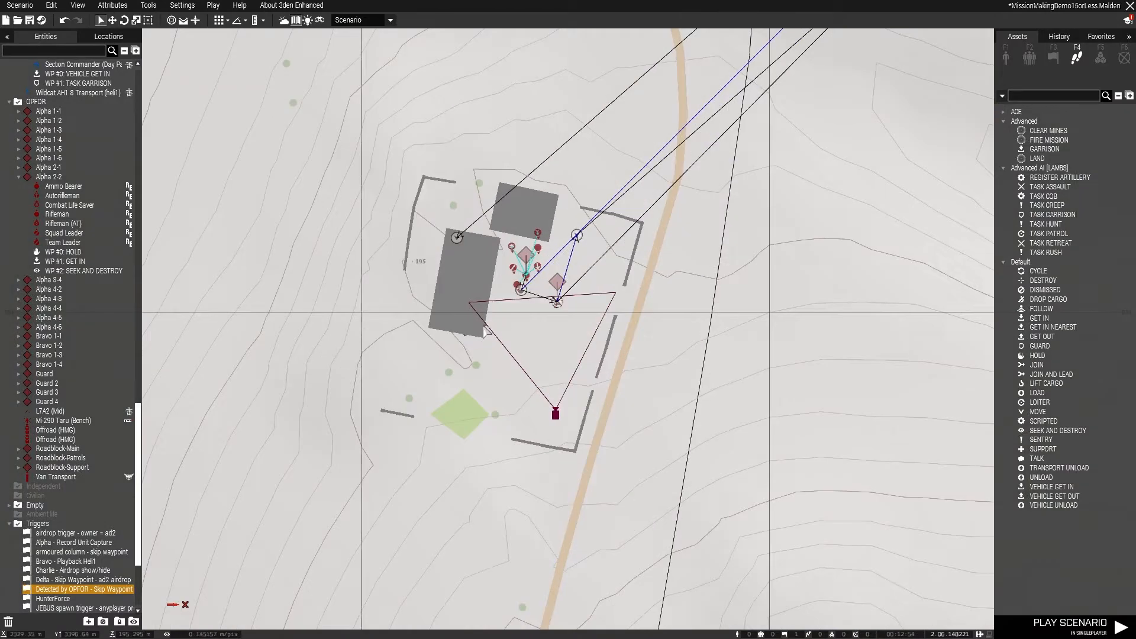
scroll(530, 315, "up", 3)
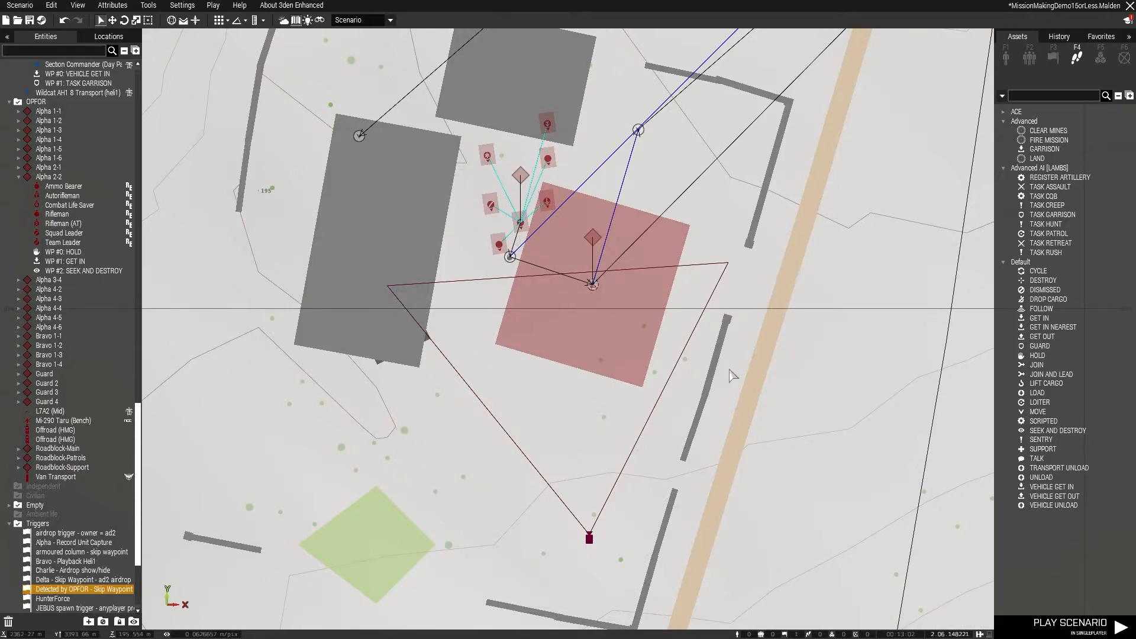
Find the Coyote and its infantry group on the map and inspect their linked pickup waypoints in the 3D view.
scroll(732, 375, "down", 10)
scroll(681, 177, "up", 8)
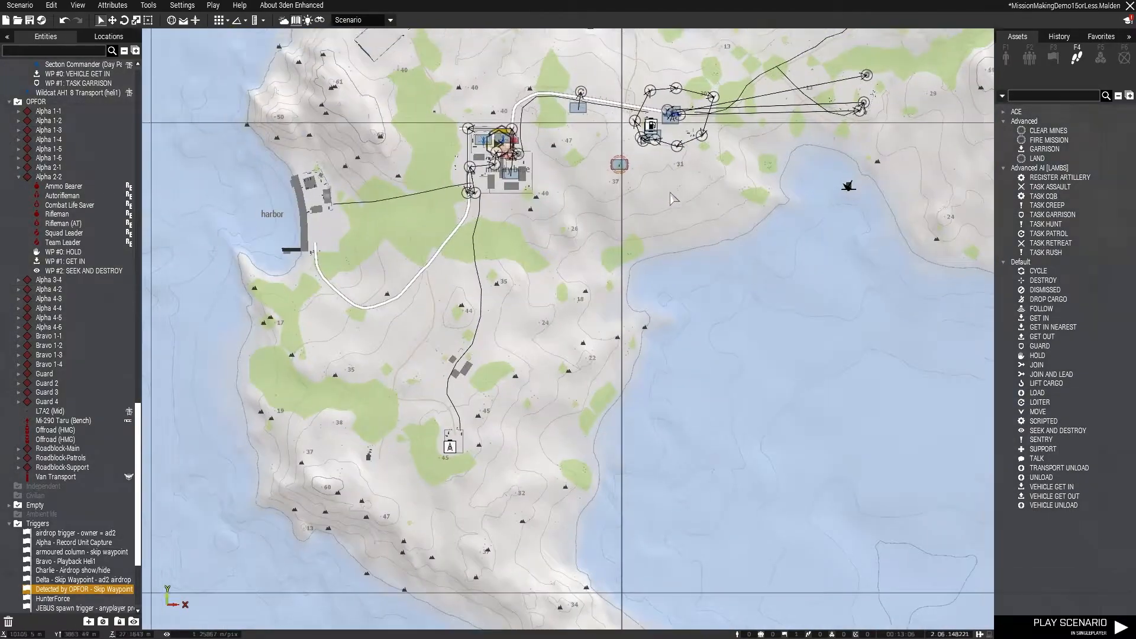
right_click_drag(681, 177, 622, 296)
scroll(639, 231, "up", 8)
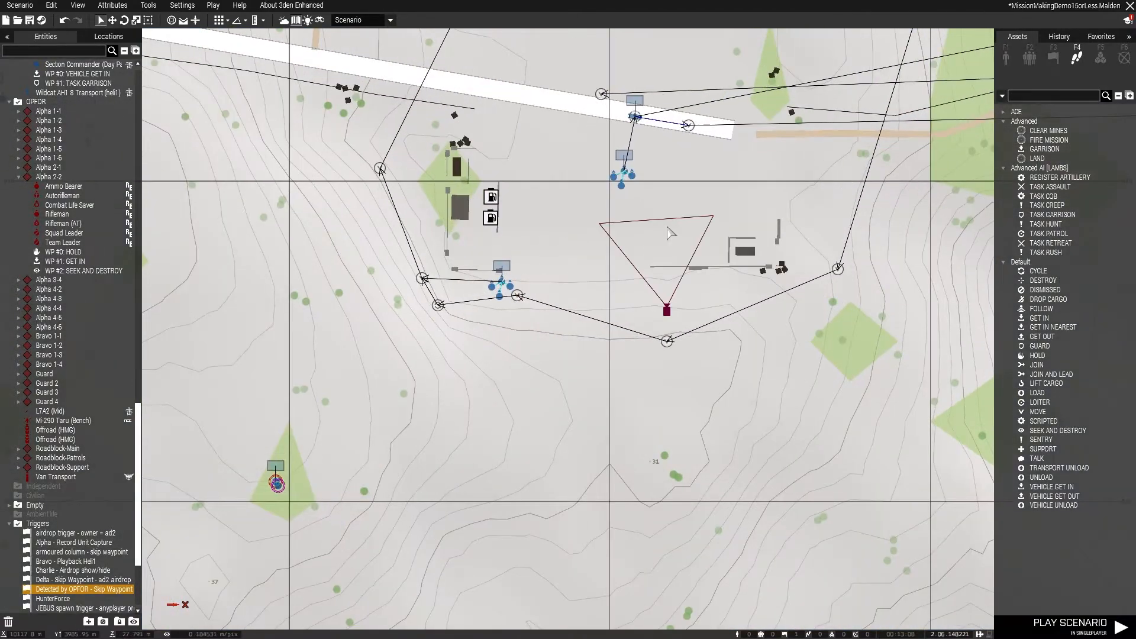
key("m")
right_click_drag(713, 255, 724, 209)
key("e")
key("e")
key("w")
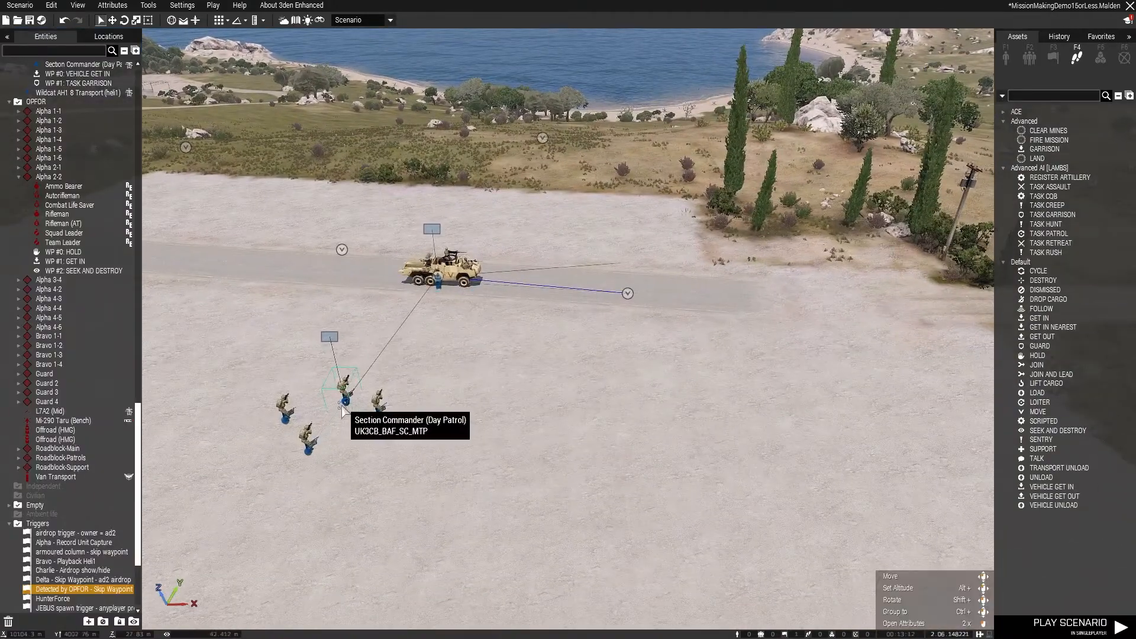
right_click_drag(610, 294, 478, 322)
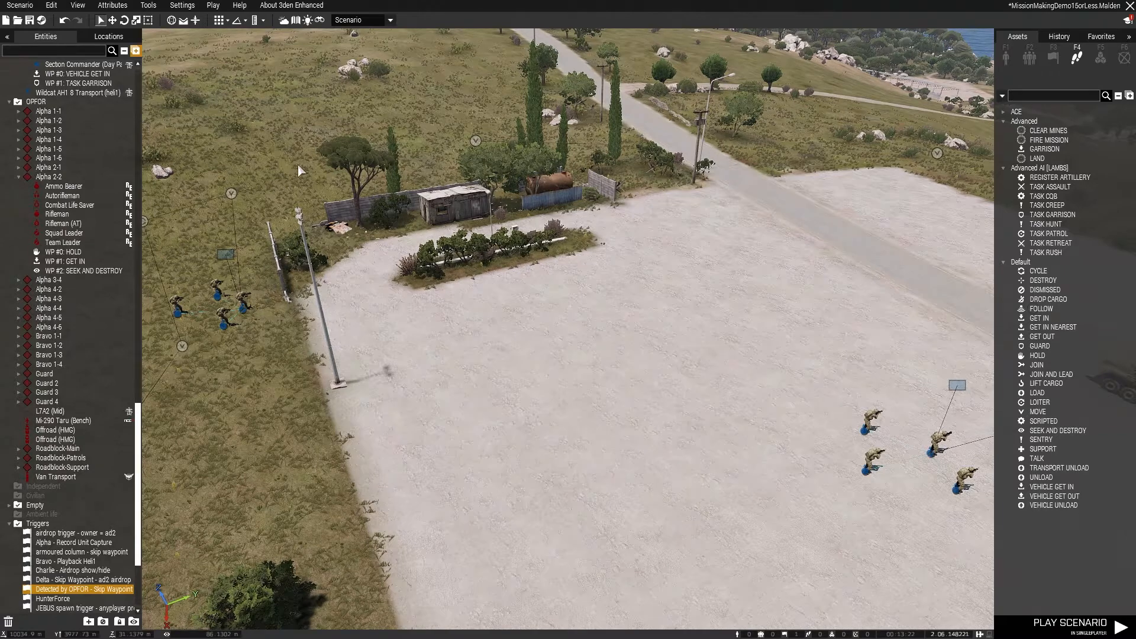
Look over the foot patrol's route around the gravel lot and the separate BLUFOR patrol group beside the road.
key("a")
right_click_drag(692, 225, 637, 219)
left_click(641, 214)
key("w")
key("w")
key("q")
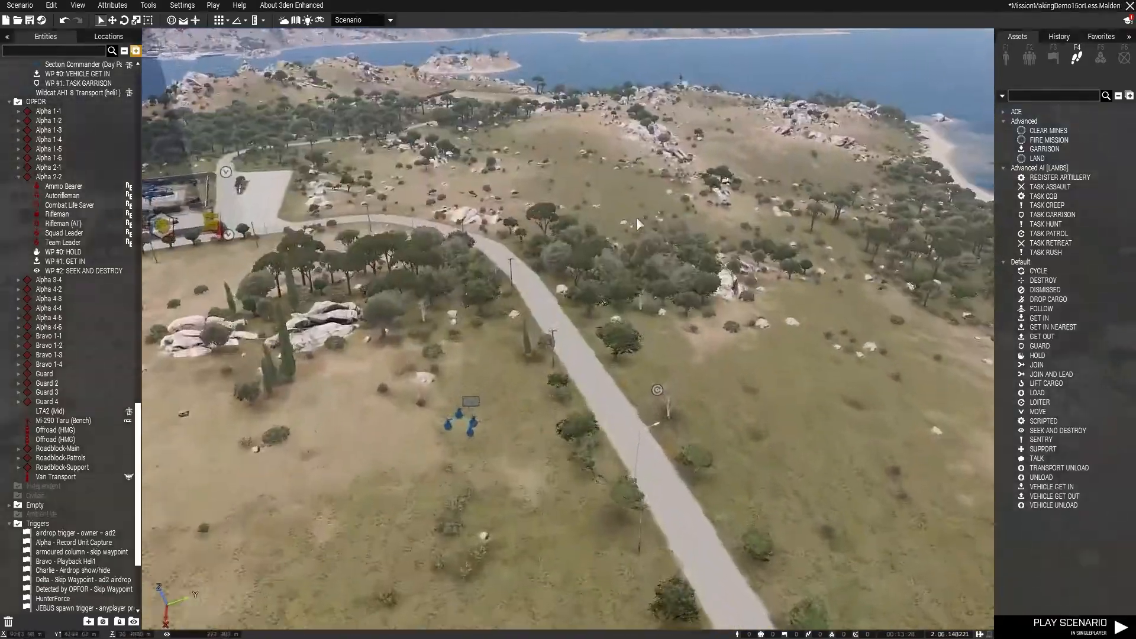
Find Alpha 3-4's final waypoints on the map below the LAMBS Camp and select its second MOVE waypoint.
key("m")
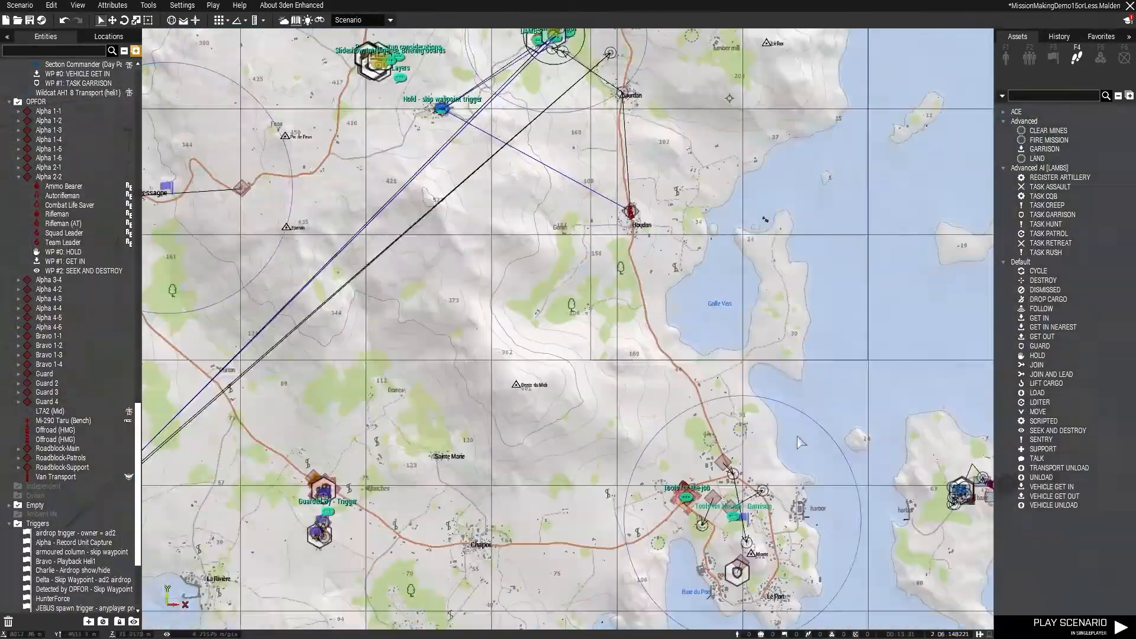
right_click_drag(529, 161, 567, 377)
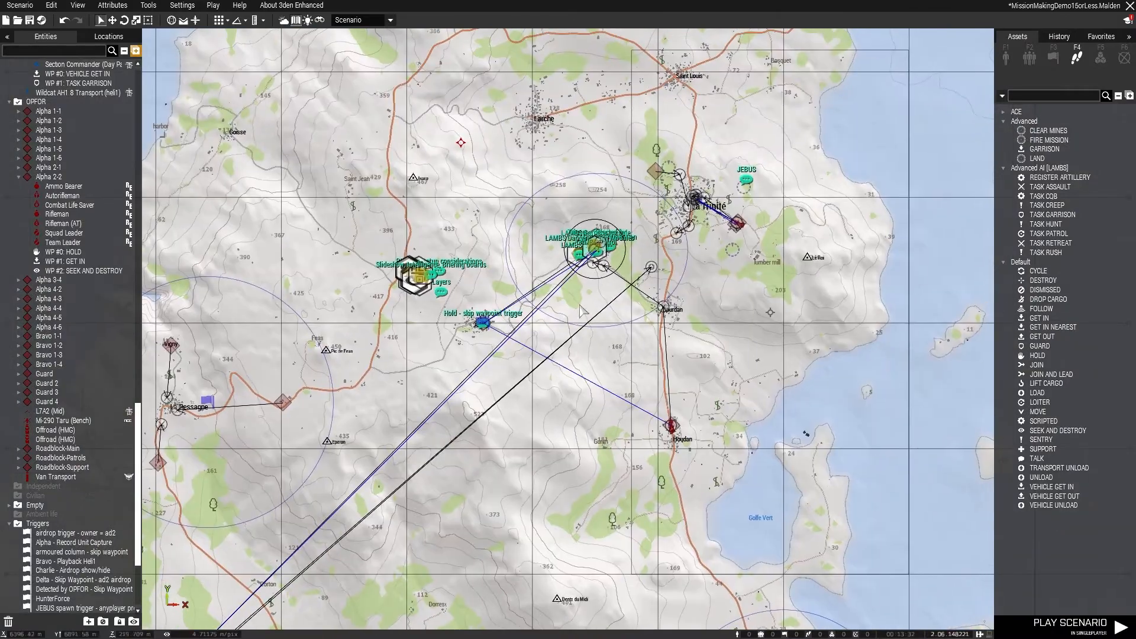
scroll(584, 293, "up", 5)
scroll(625, 252, "up", 1)
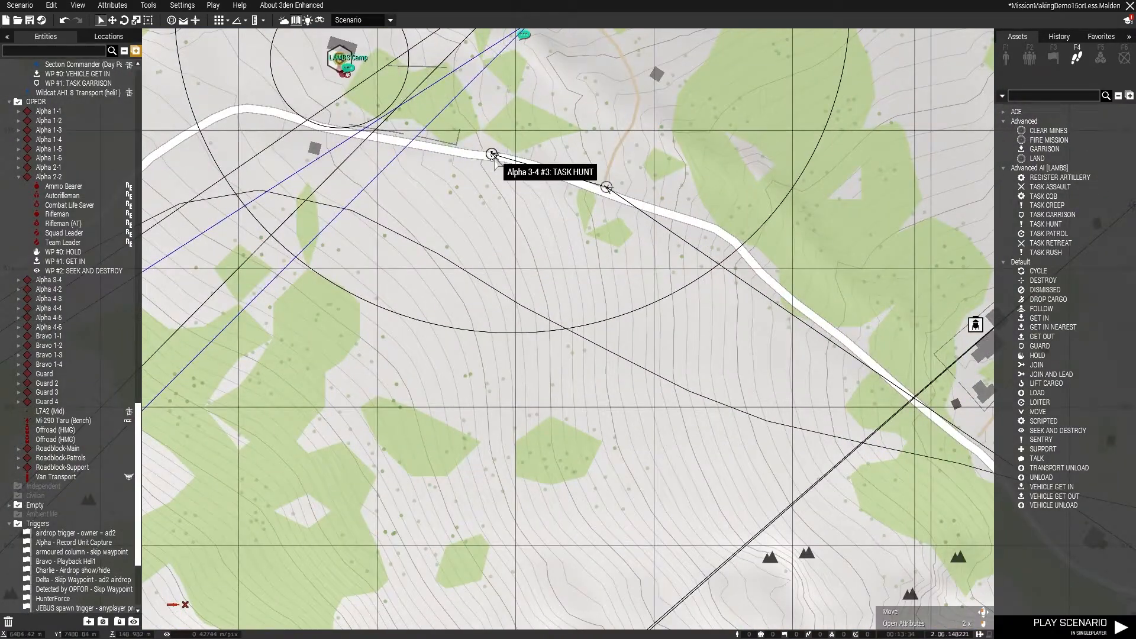
left_click(492, 154)
left_click(607, 187)
Trace Alpha 3-4's route back to its HOLD waypoint and view the group's two vehicles in 3D.
right_click_drag(986, 548, 582, 118)
right_click_drag(842, 491, 802, 156)
right_click_drag(841, 525, 817, 155)
right_click_drag(849, 458, 801, 365)
scroll(752, 367, "up", 6)
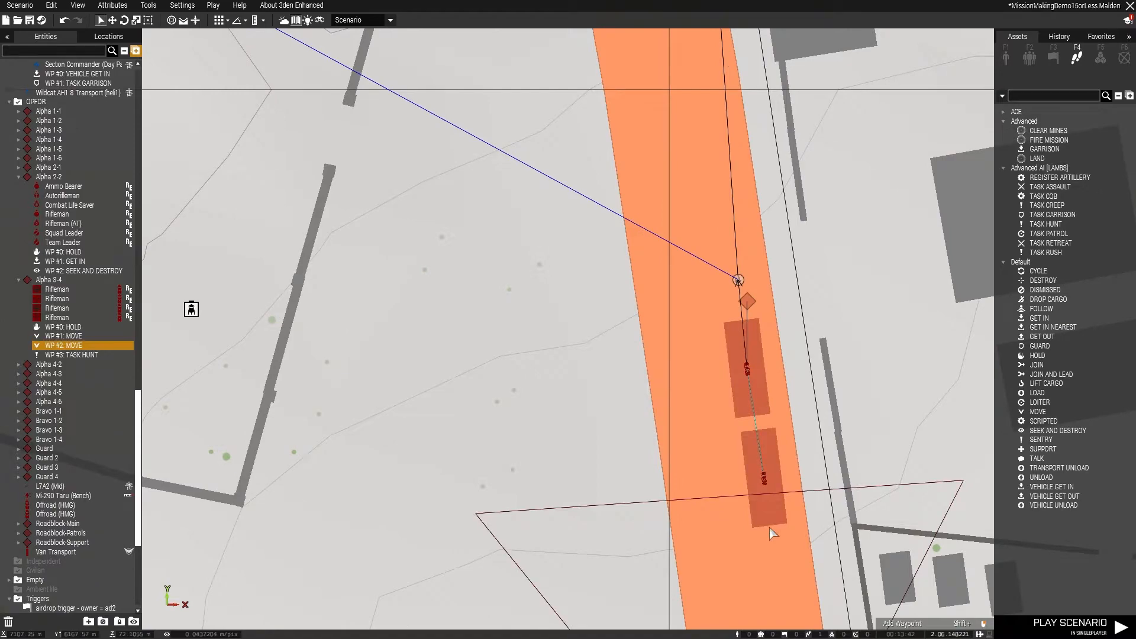
key("m")
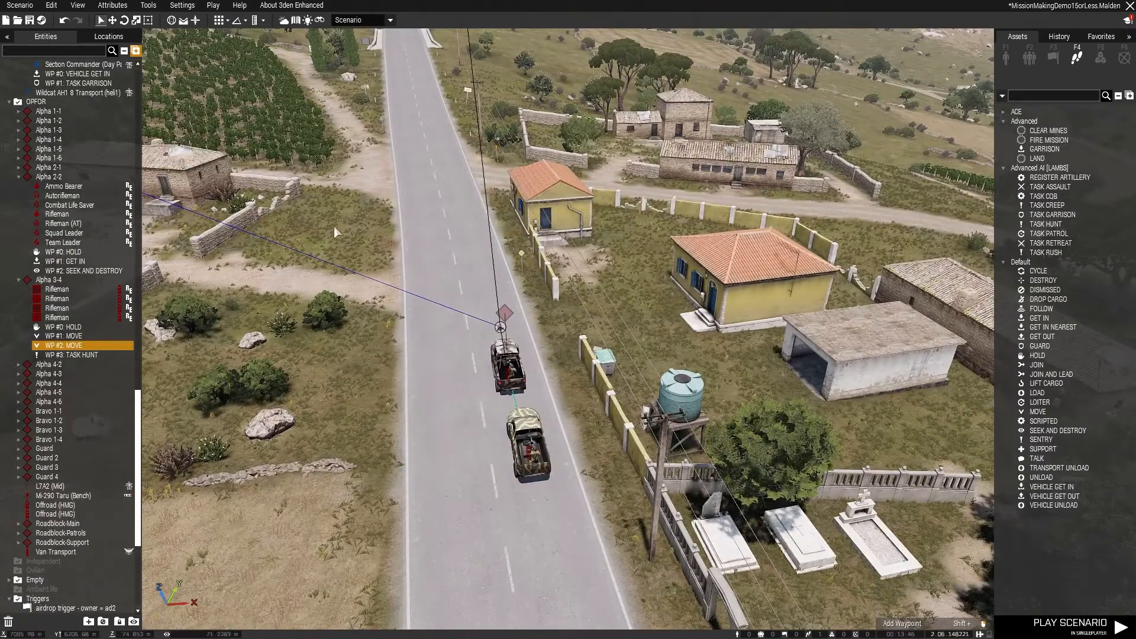
Return to the map and select Alpha 3-4's TASK HUNT waypoint on the road below the LAMBS Camp.
key("m")
scroll(510, 309, "down", 15)
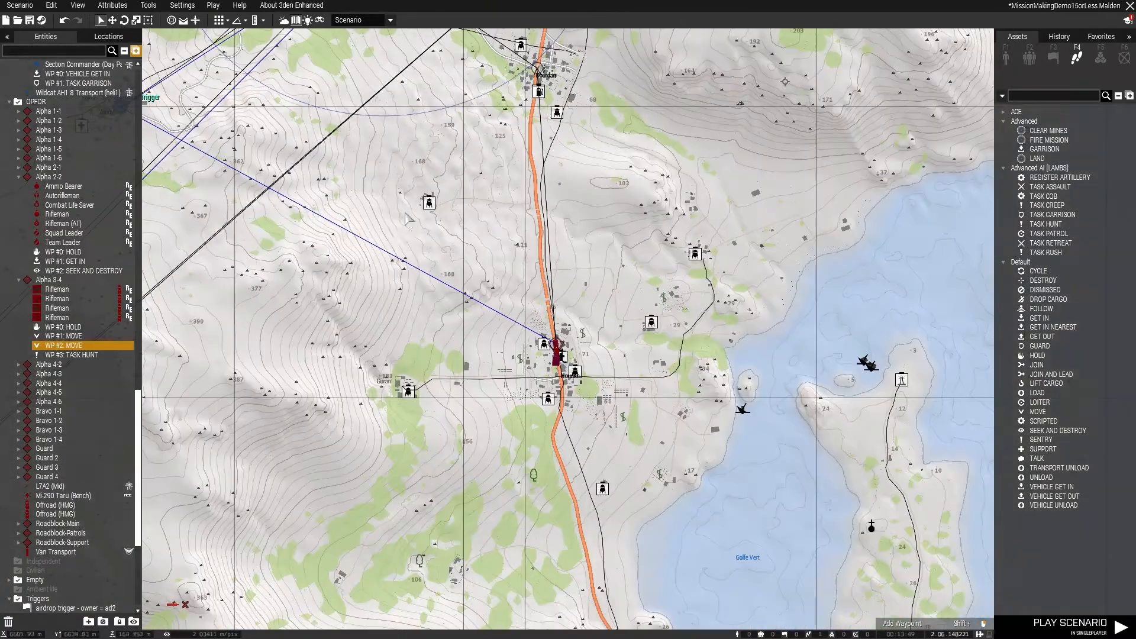
right_click_drag(370, 202, 569, 430)
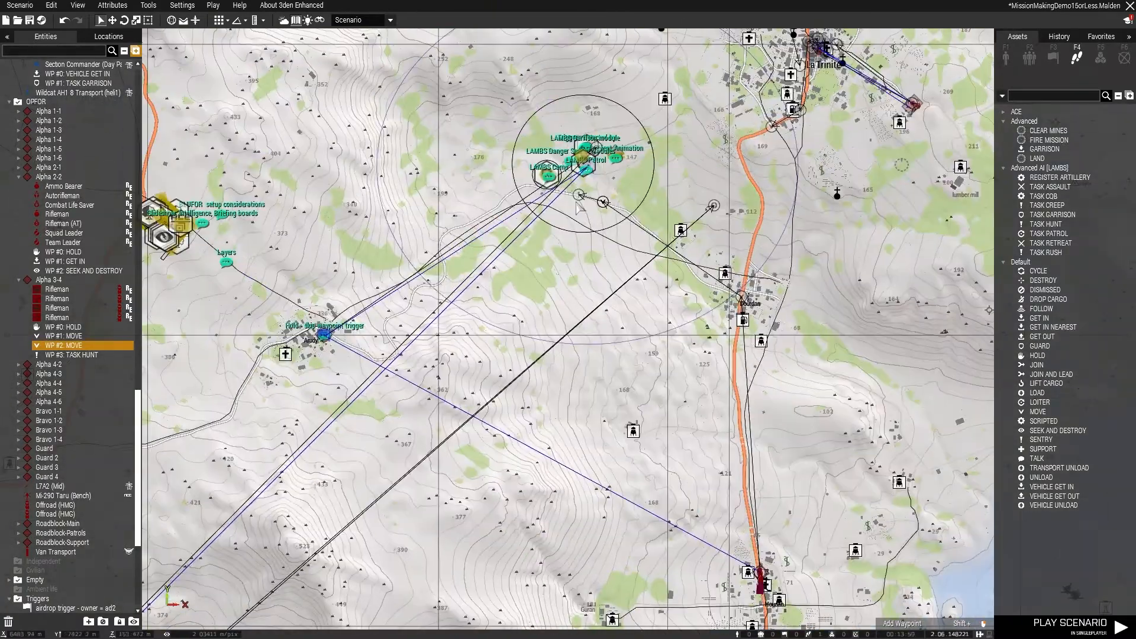
left_click(574, 198)
scroll(574, 200, "up", 10)
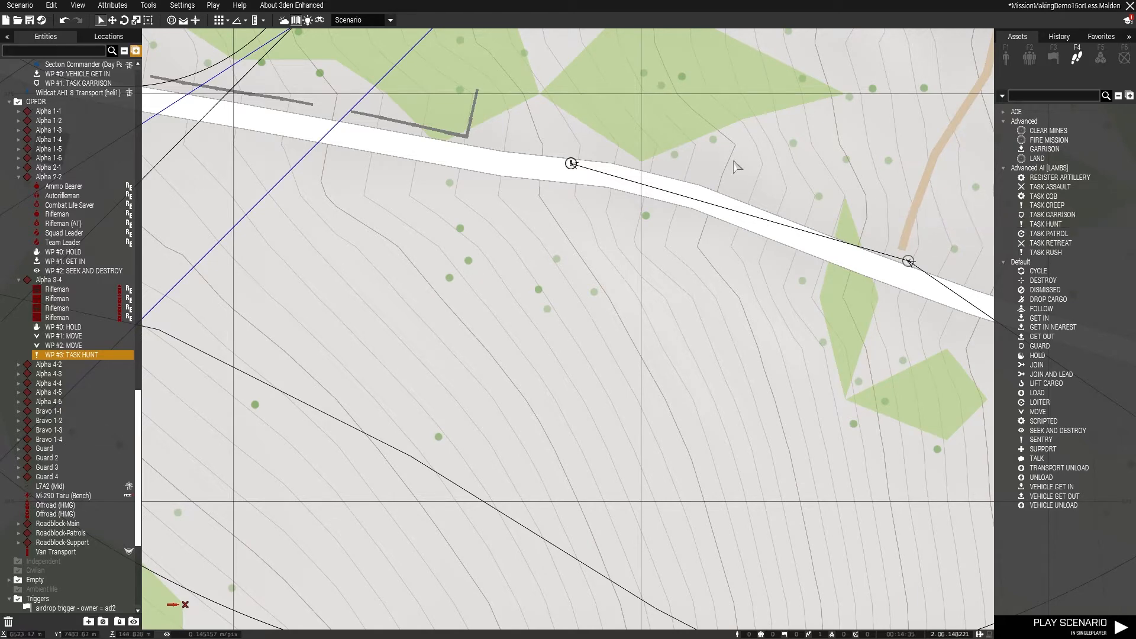
Survey the terrain and LAMBS waypoint examples around Alpha 3-4's TASK HUNT waypoint.
scroll(666, 196, "down", 8)
right_click_drag(663, 189, 577, 354)
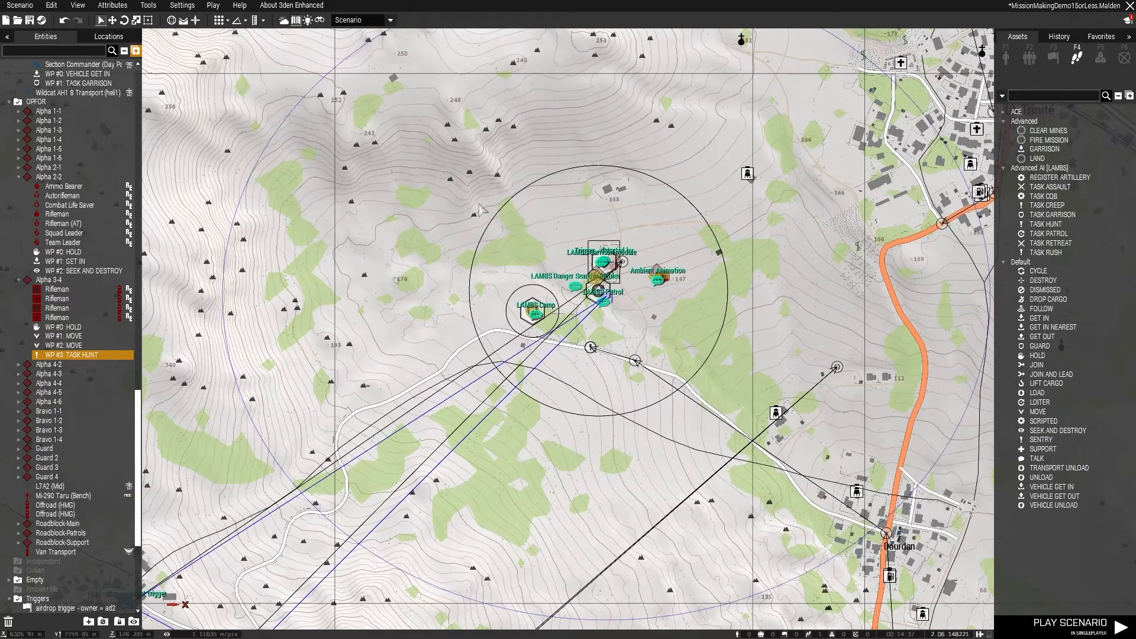
scroll(774, 151, "up", 7)
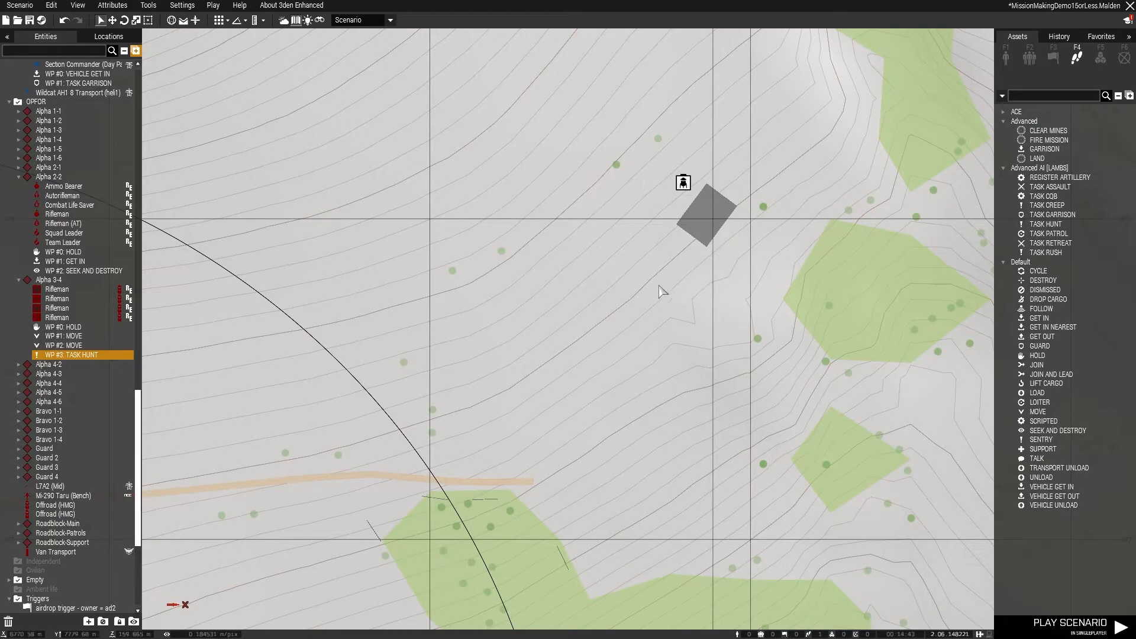
scroll(708, 234, "down", 4)
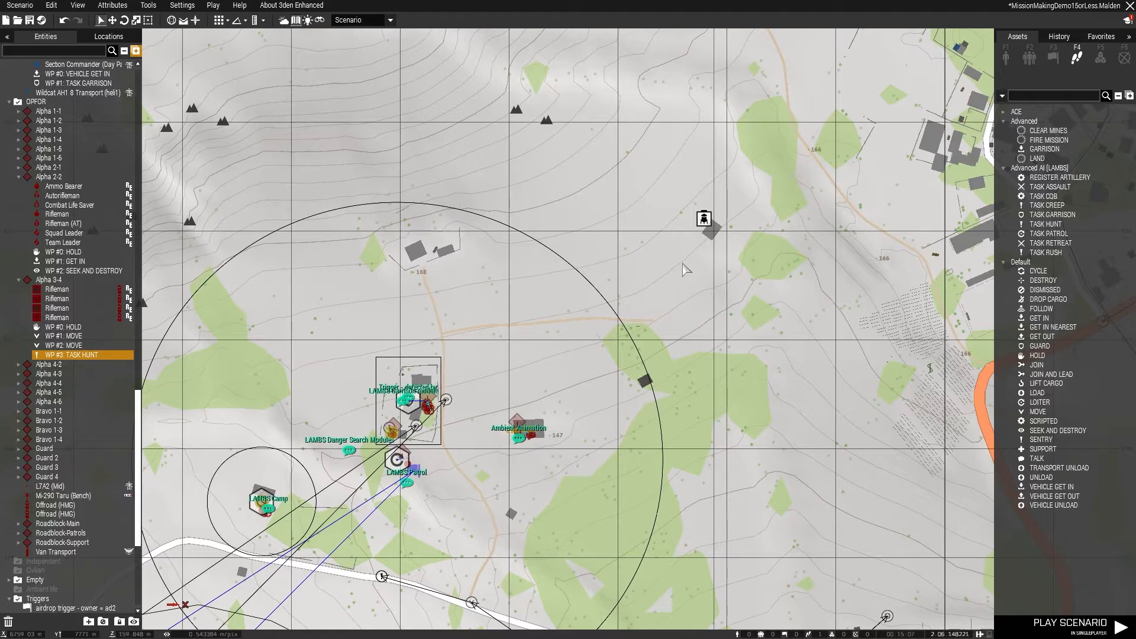
right_click_drag(534, 509, 614, 453)
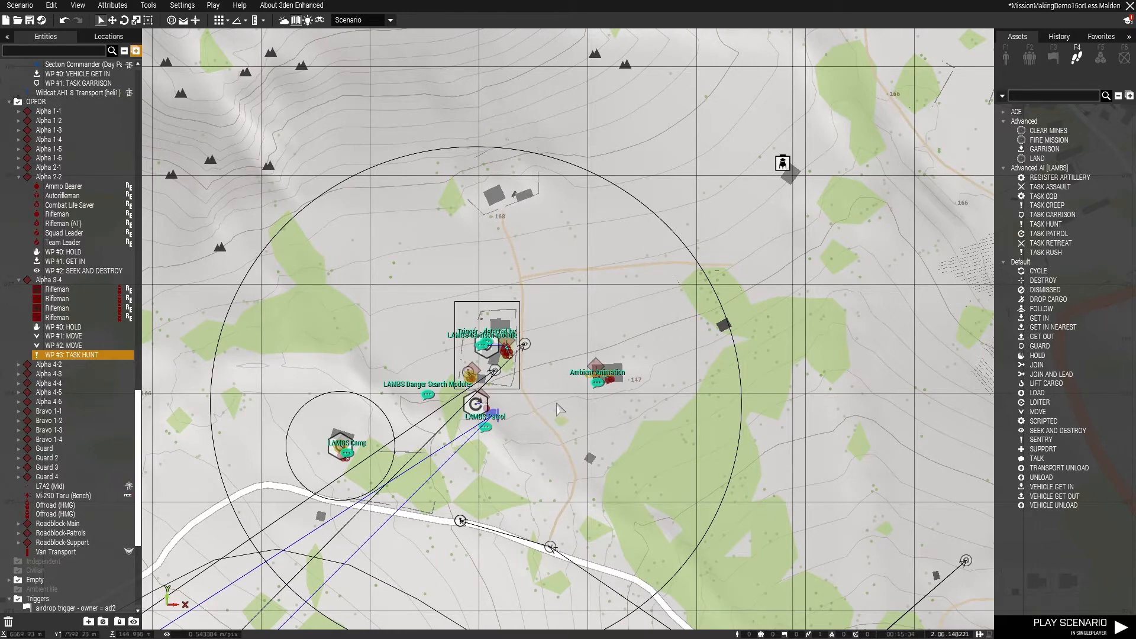
scroll(640, 363, "down", 3)
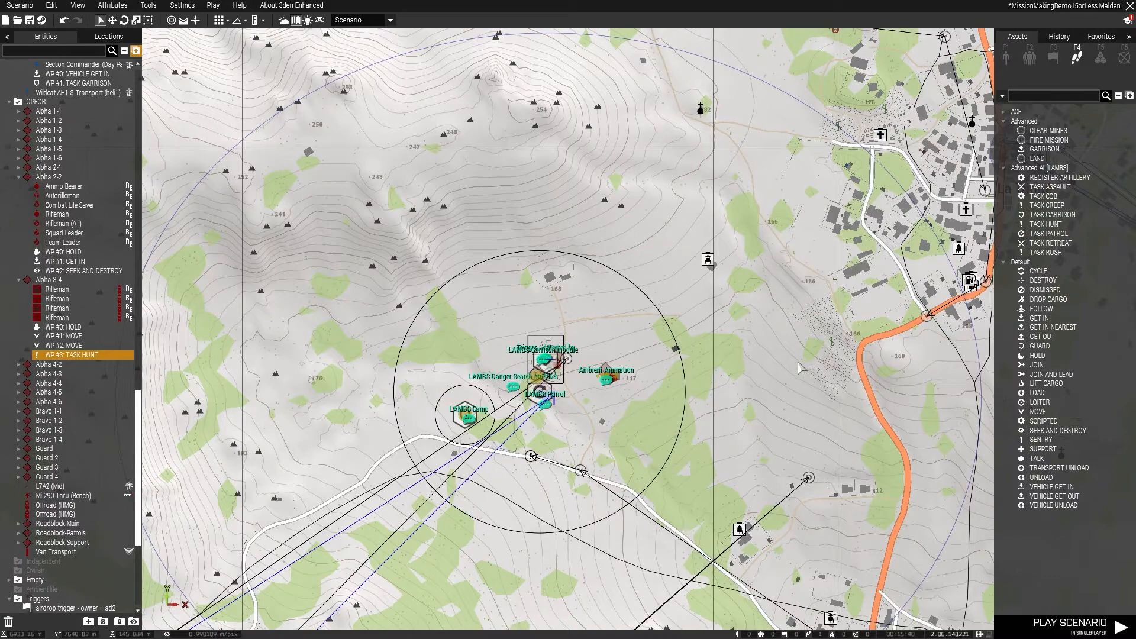
right_click_drag(812, 378, 378, 183)
scroll(533, 415, "down", 2)
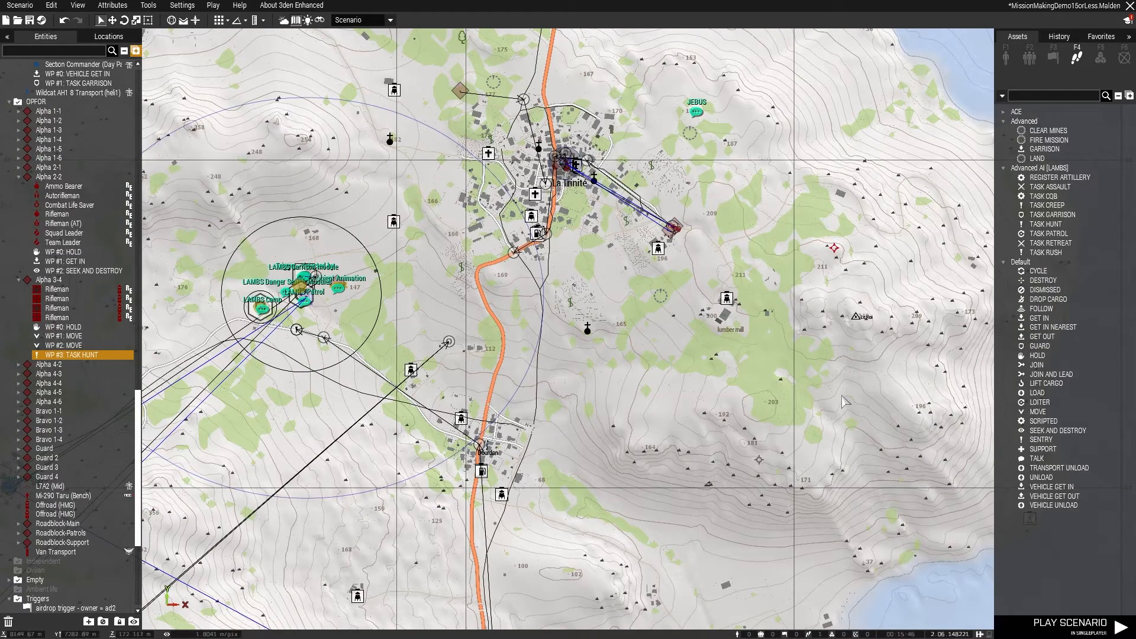
right_click_drag(808, 467, 566, 228)
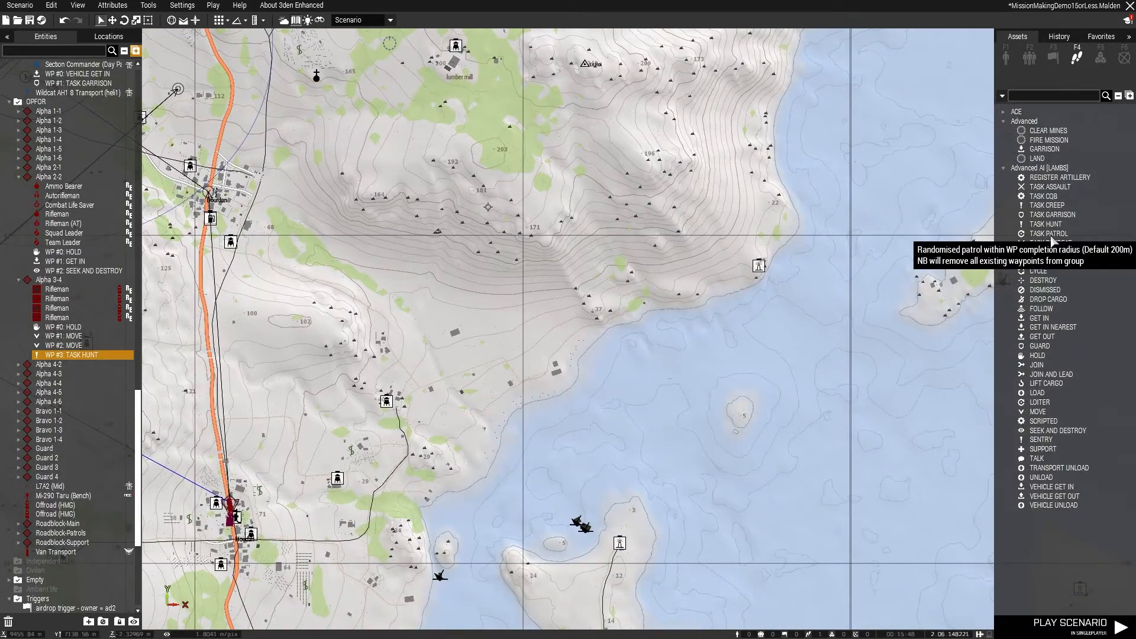
left_click_drag(1053, 239, 1059, 233)
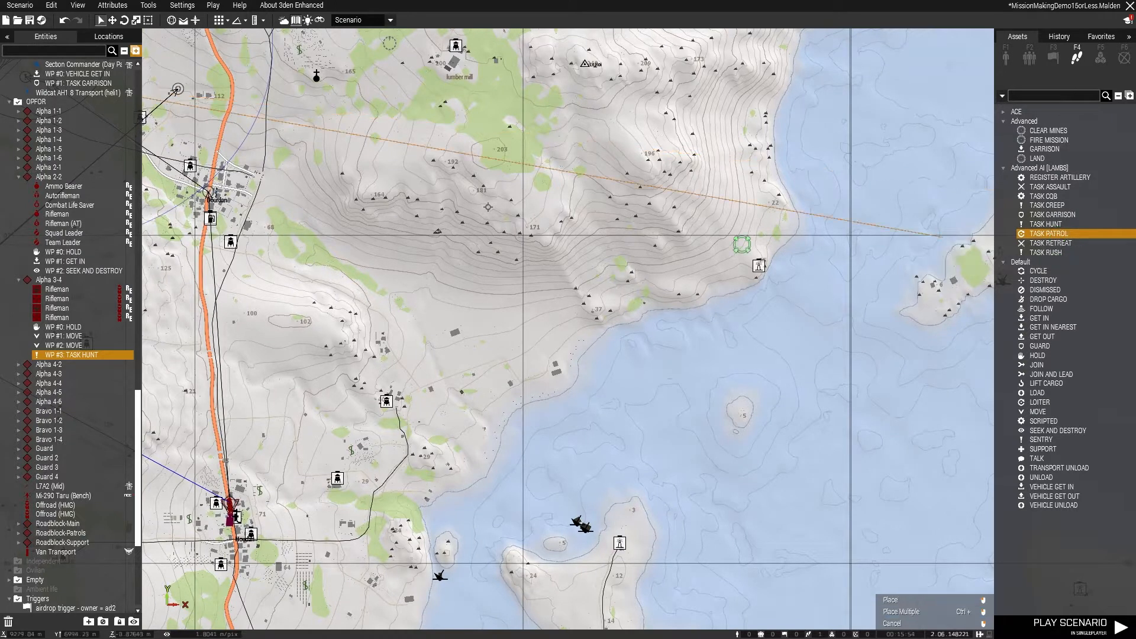
right_click(736, 372)
Find the BLUFOR group beside the road east of the military base and select its TASK PATROL waypoint.
right_click_drag(850, 454, 314, 68)
scroll(537, 287, "down", 3)
right_click_drag(538, 287, 367, 129)
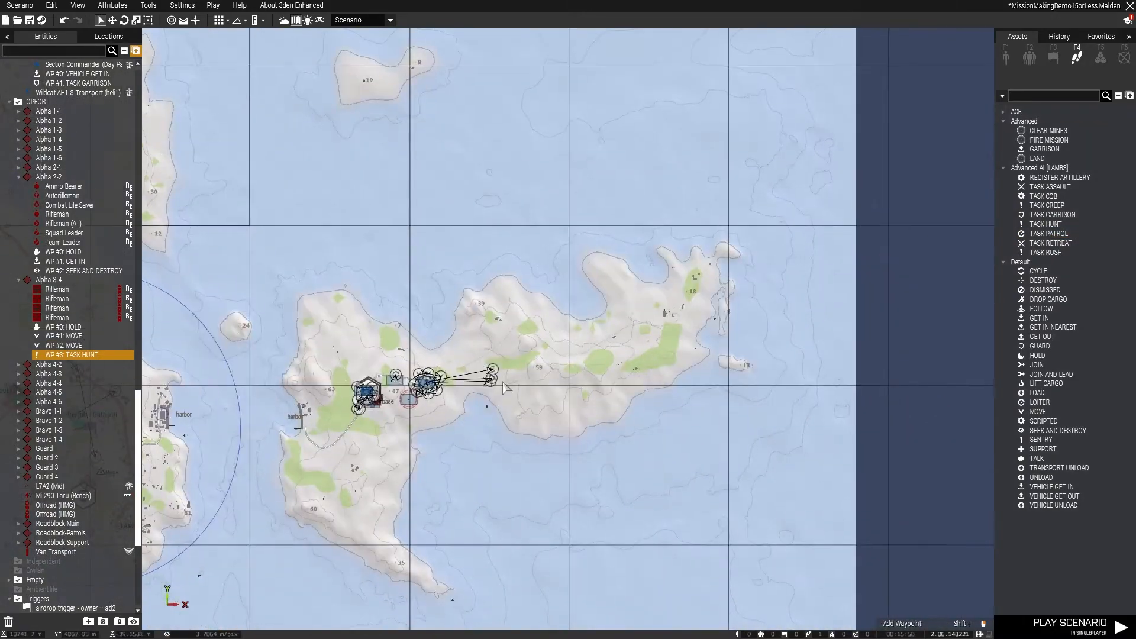
scroll(432, 402, "up", 6)
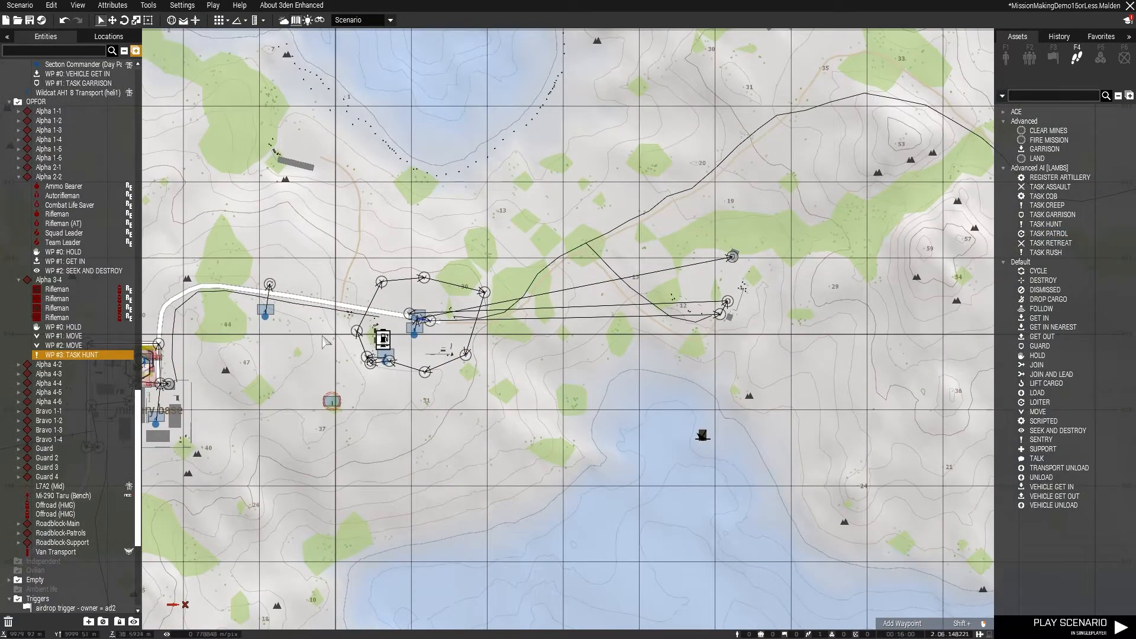
scroll(269, 311, "up", 10)
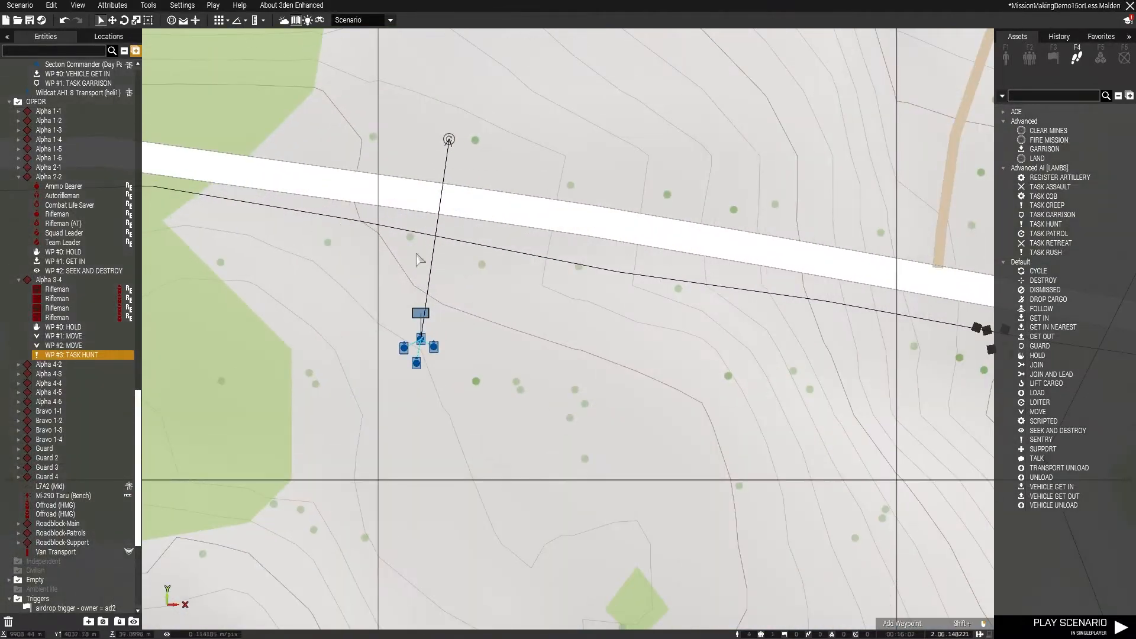
left_click(449, 140)
scroll(510, 222, "down", 4)
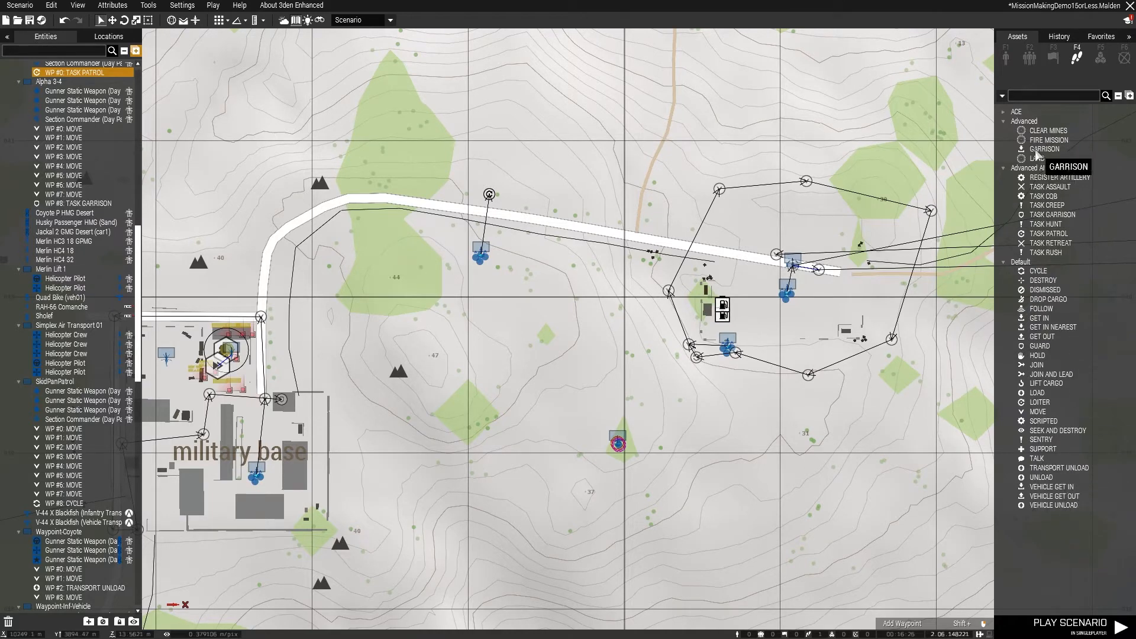
Play the scenario, enter the Zeus view above the gravel lot and collapse the Edit and Create lists.
right_click_drag(876, 490, 703, 509)
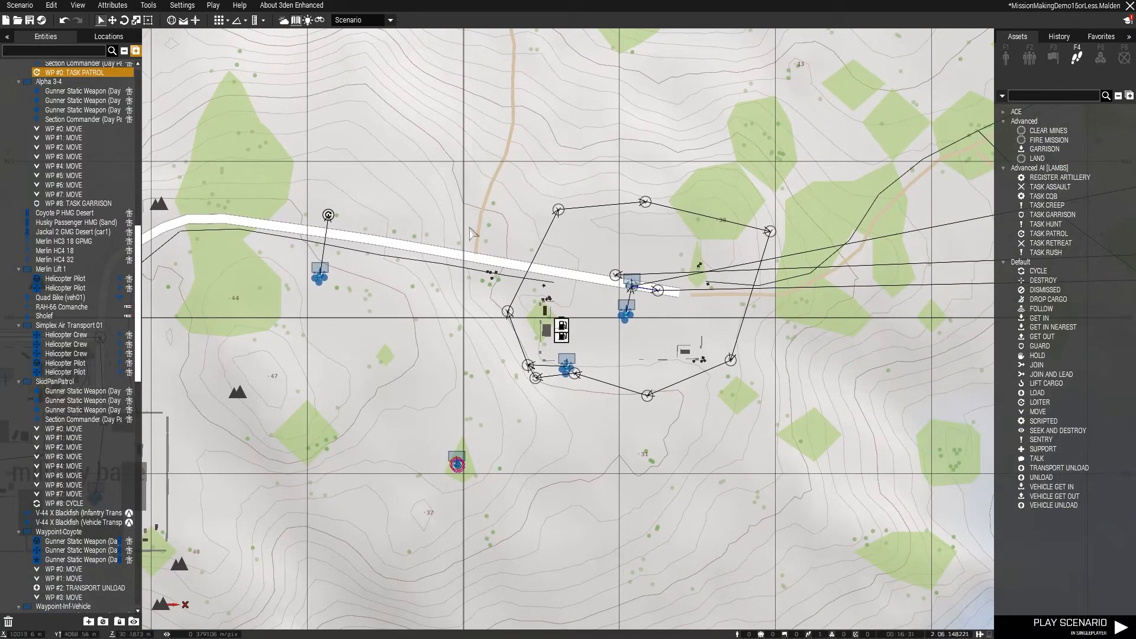
left_click(211, 9)
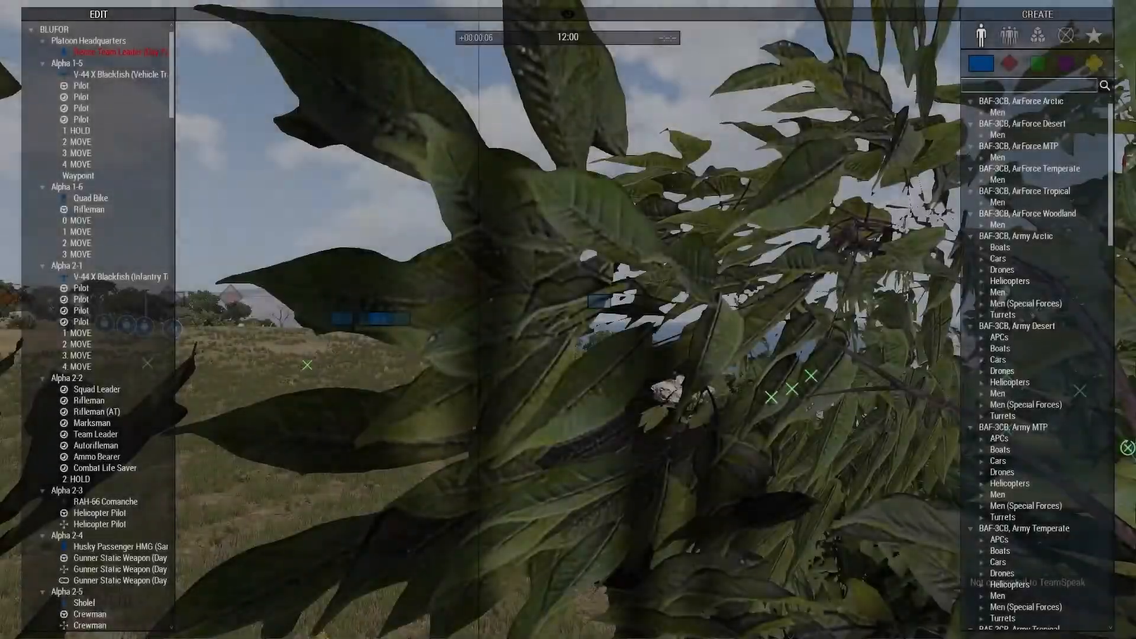
key("q")
right_click_drag(568, 485, 730, 539)
key("e")
key("r")
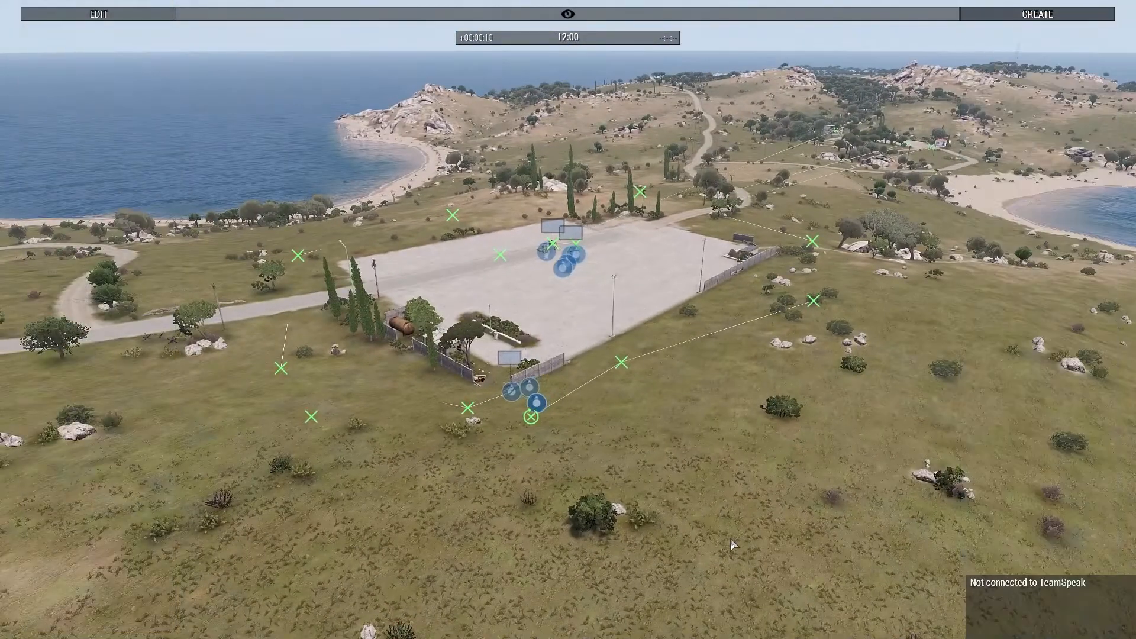
Observe the Coyote's infantry pickup and the foot patrol's movement along its waypoints in the Zeus view.
key("w")
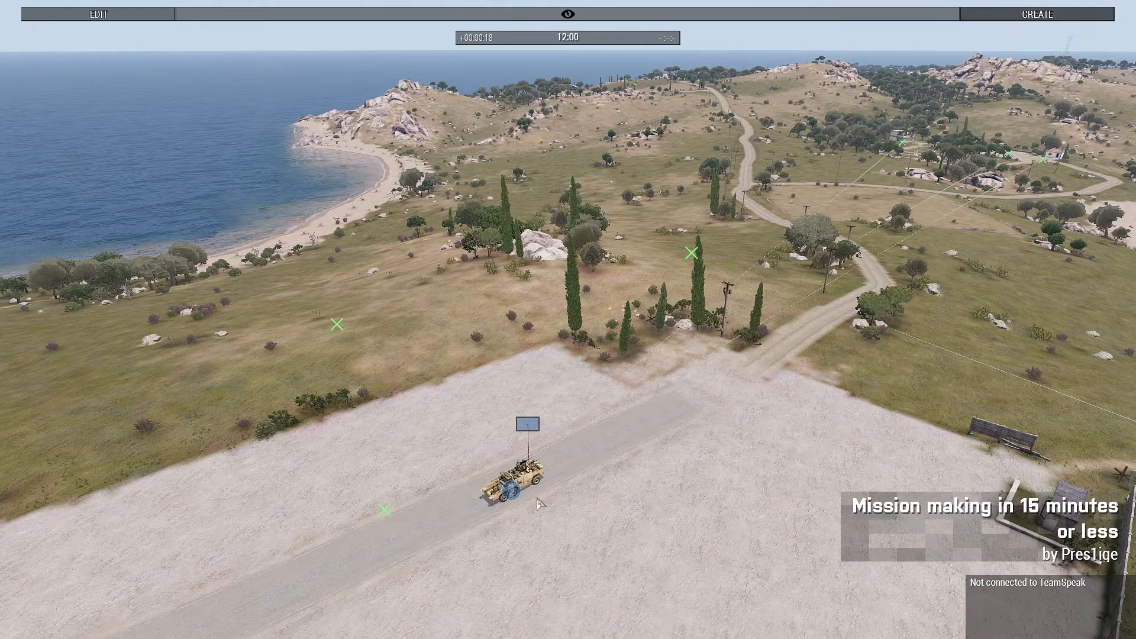
left_click(518, 482)
left_click(612, 494)
right_click_drag(674, 560, 513, 549)
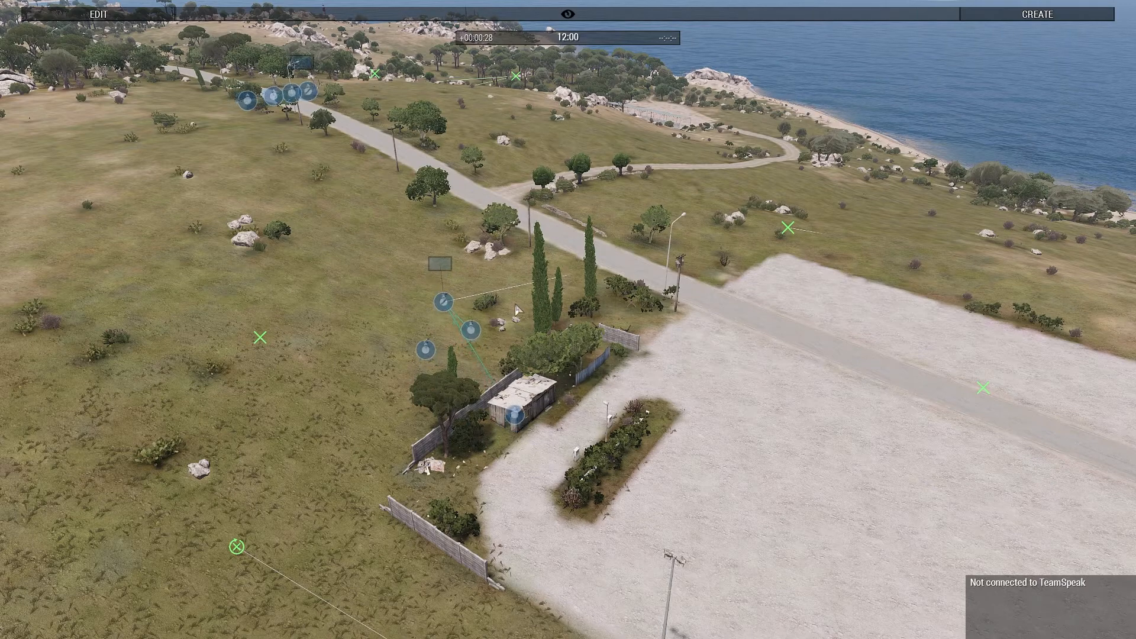
right_click_drag(554, 313, 577, 313)
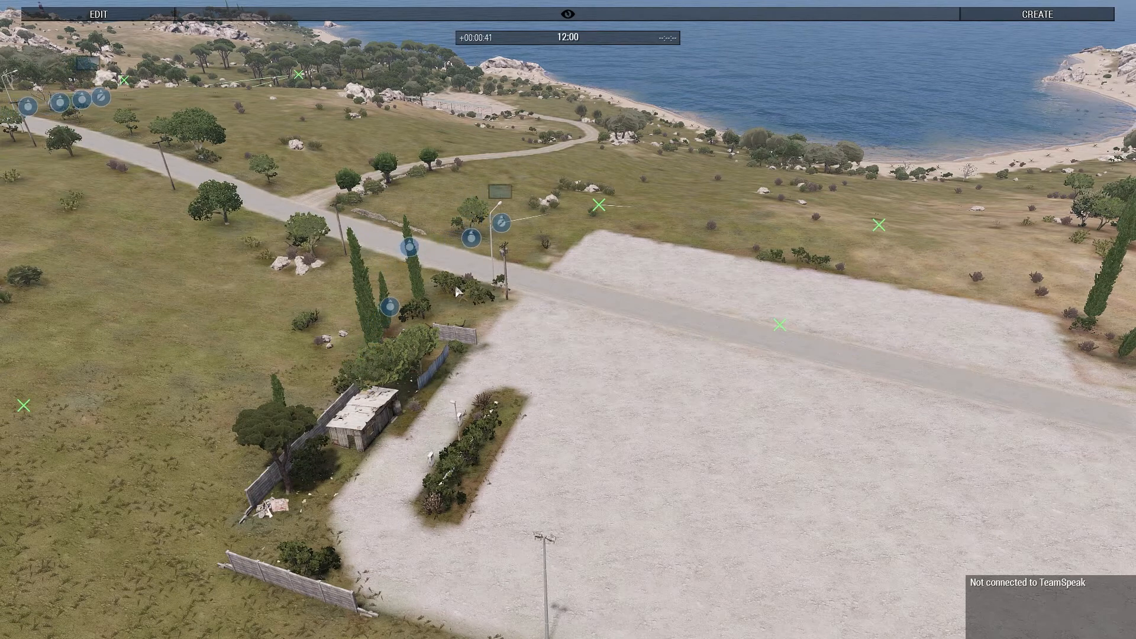
Follow the Coyote along the dirt road in the Zeus view and watch the infantry unload at the gravel yard.
right_click_drag(390, 284, 655, 324)
right_click_drag(547, 343, 603, 346)
key("w")
key("w")
key("w")
key("w")
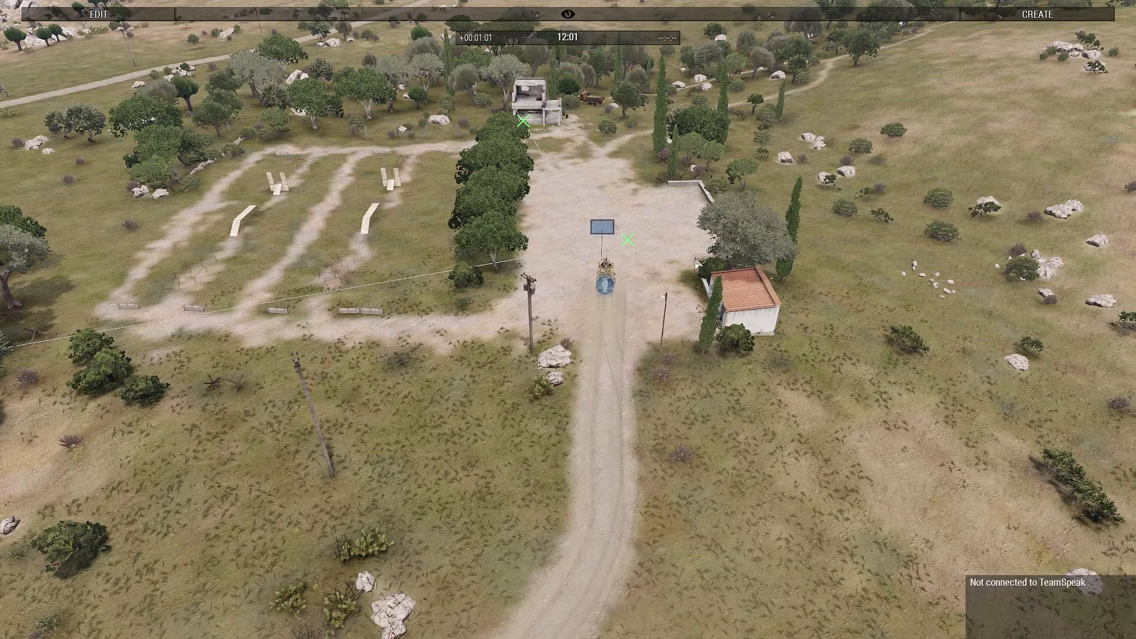
key("w")
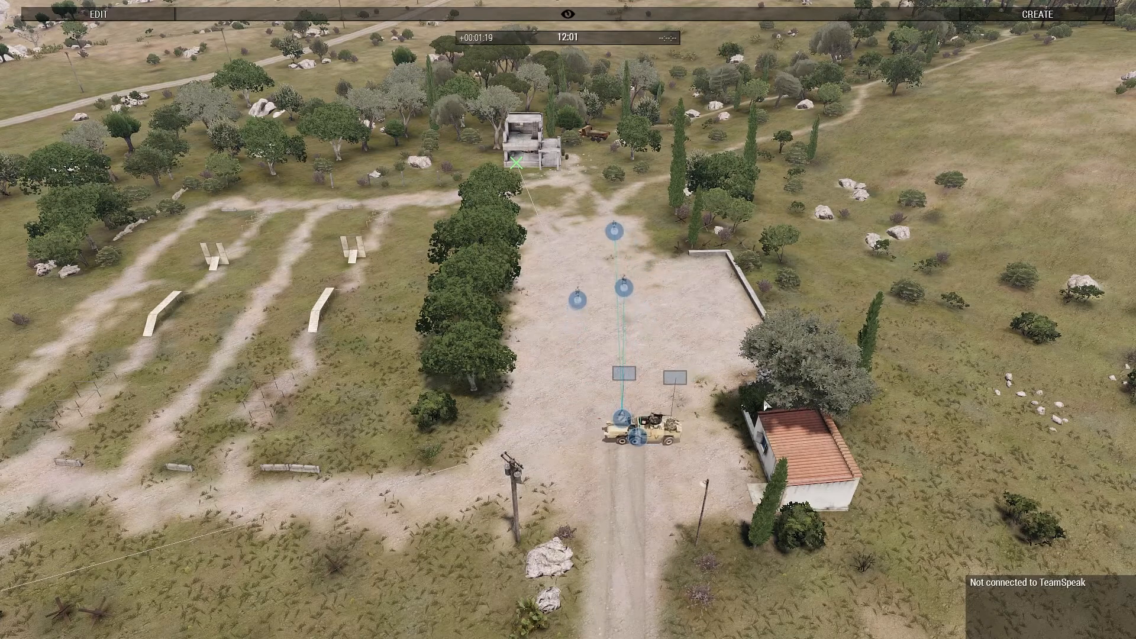
scroll(739, 379, "up", 3)
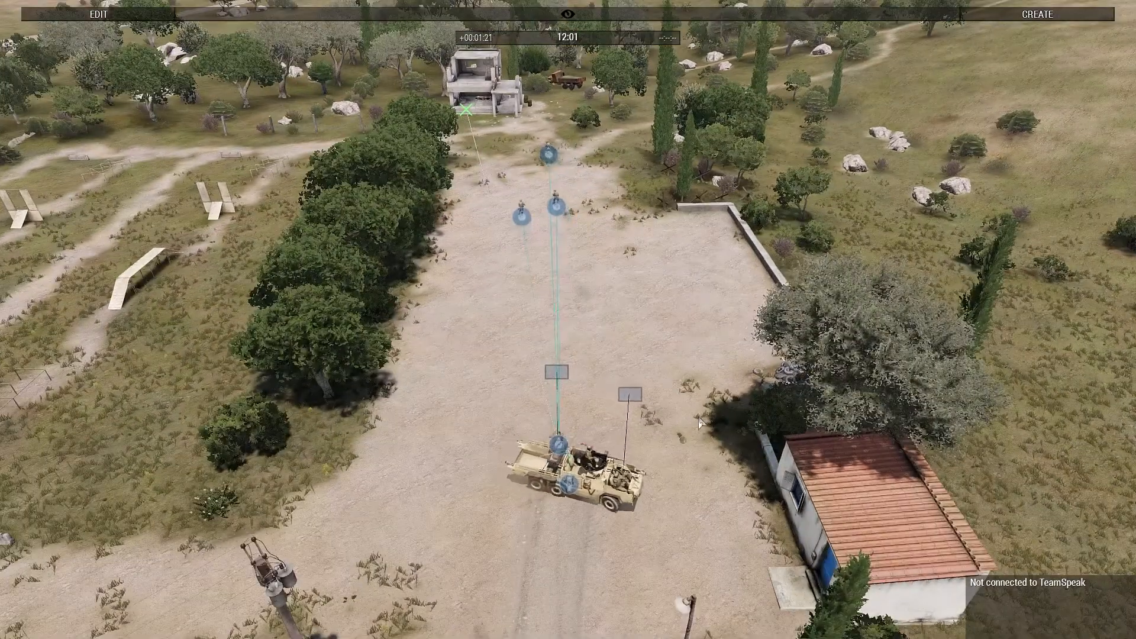
scroll(735, 409, "down", 4)
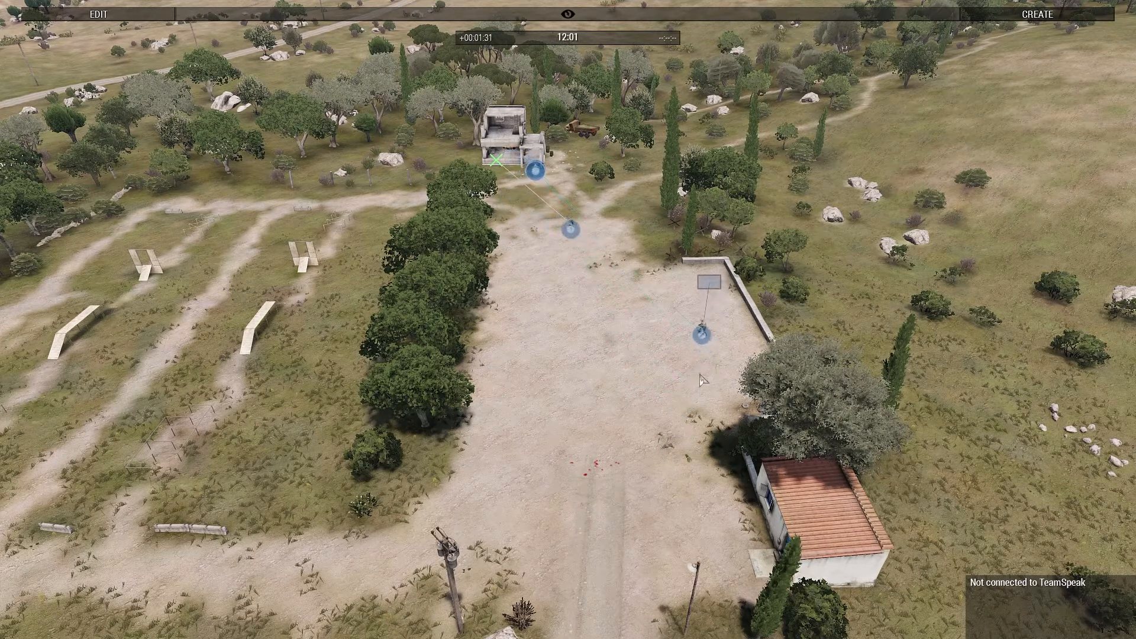
Survey the gravel lot and the foot patrols heading along their waypoints near the coast in the Zeus view.
right_click_drag(545, 200, 307, 199)
key("w")
key("w")
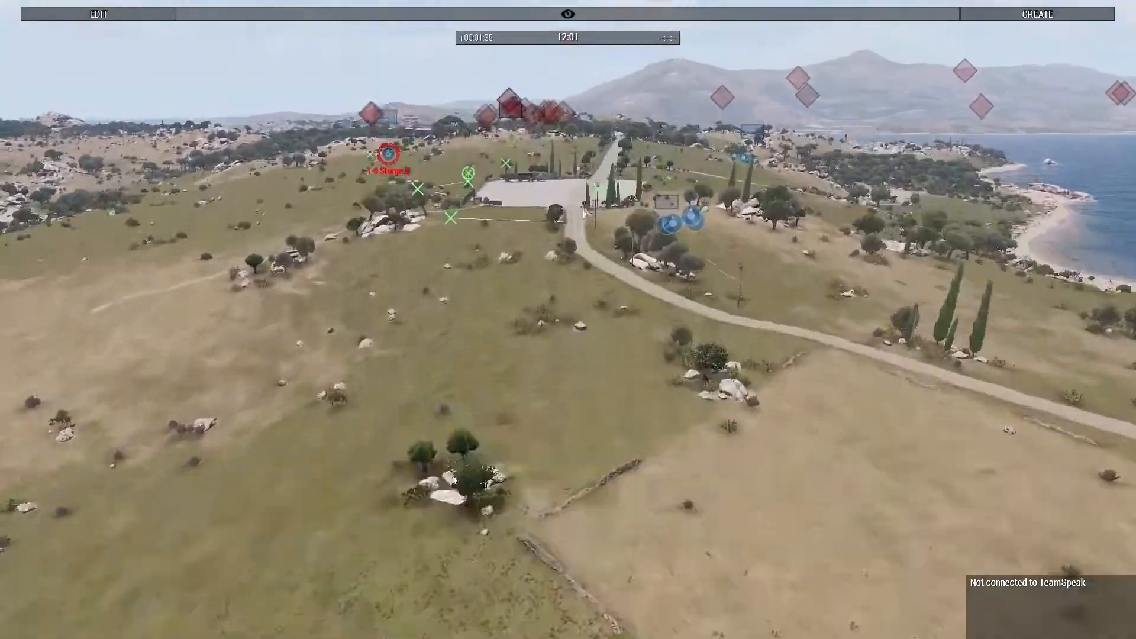
key("w")
right_click_drag(584, 213, 565, 314)
key("q")
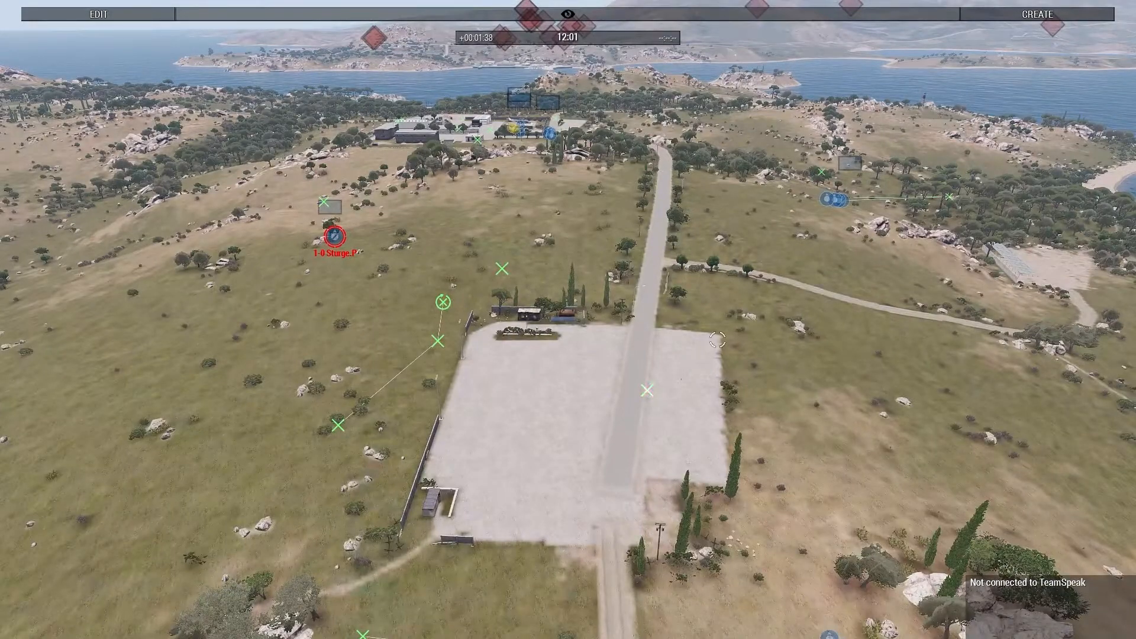
key("w")
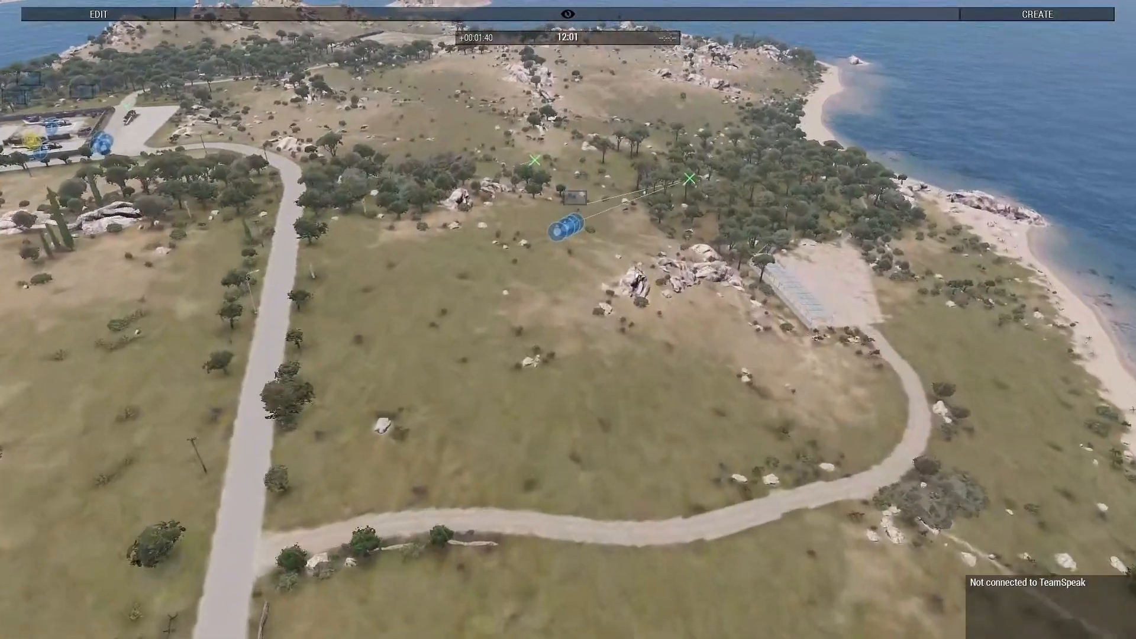
key("w")
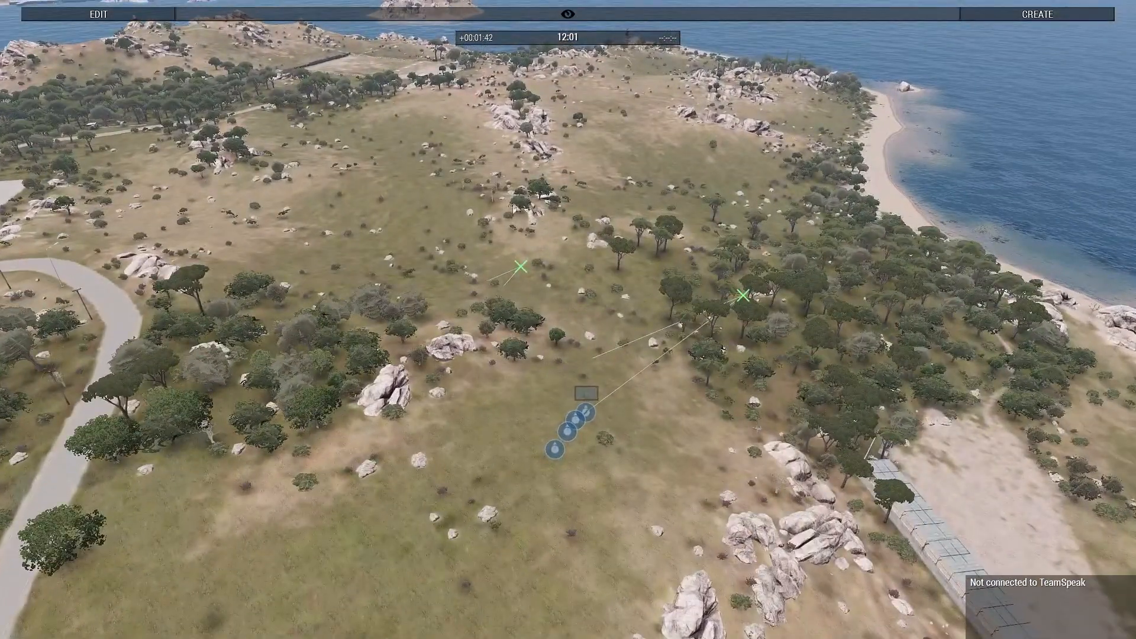
right_click_drag(184, 331, 113, 296)
Locate the OPFOR groups northwest of Dourdan on the map and bring the Zeus camera to their walled compound.
key("m")
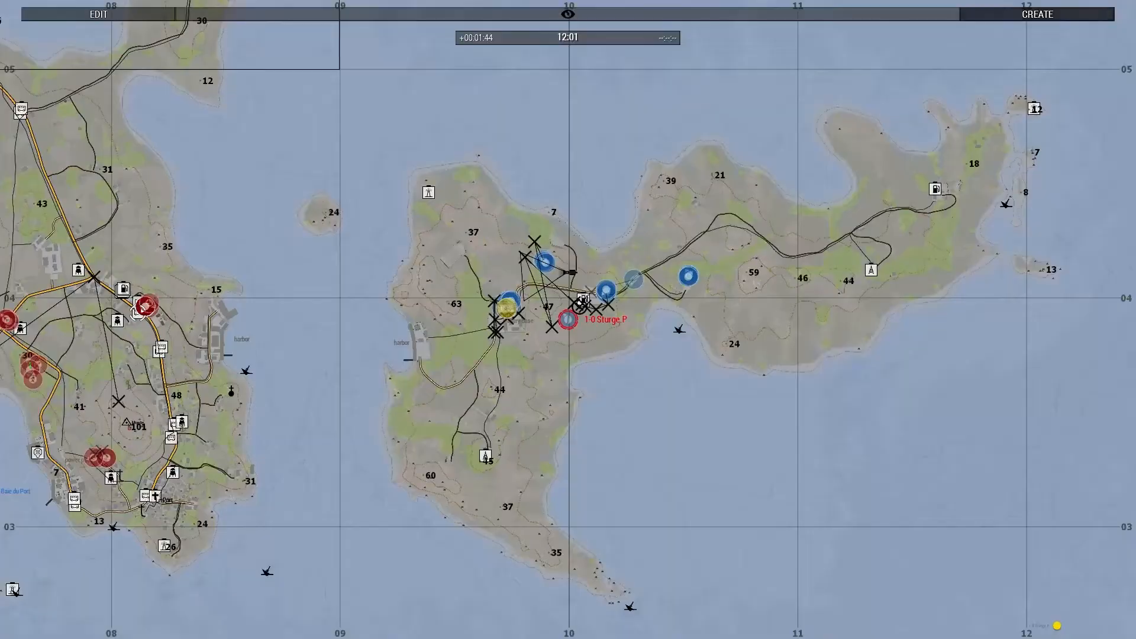
scroll(294, 383, "down", 5)
right_click_drag(224, 328, 444, 378)
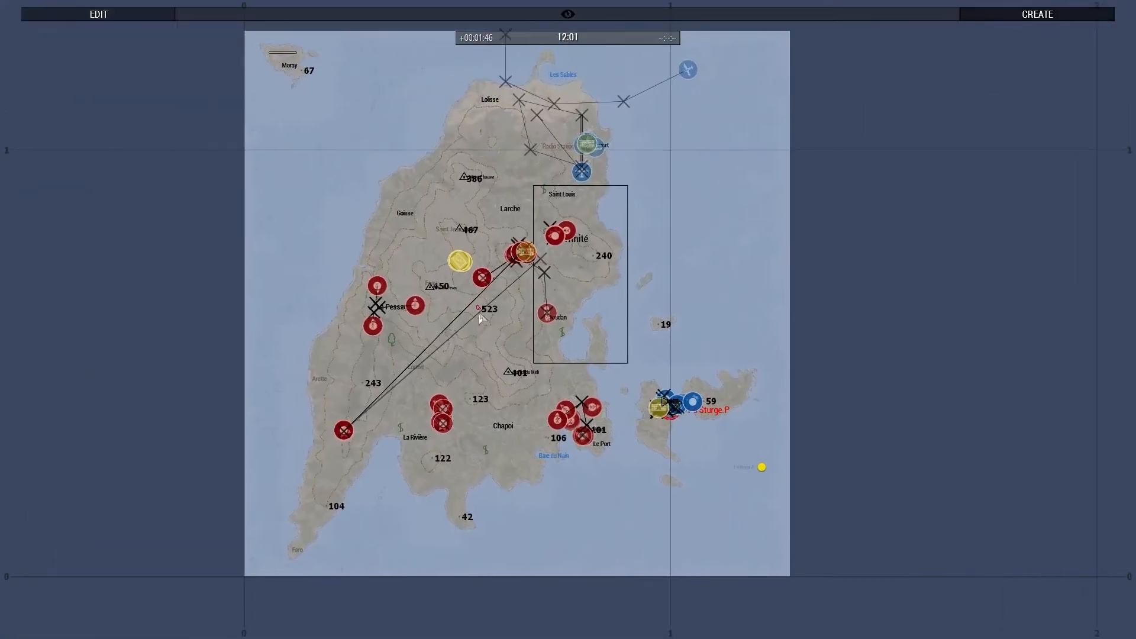
scroll(478, 296, "up", 6)
right_click_drag(776, 142, 552, 253)
scroll(552, 253, "up", 3)
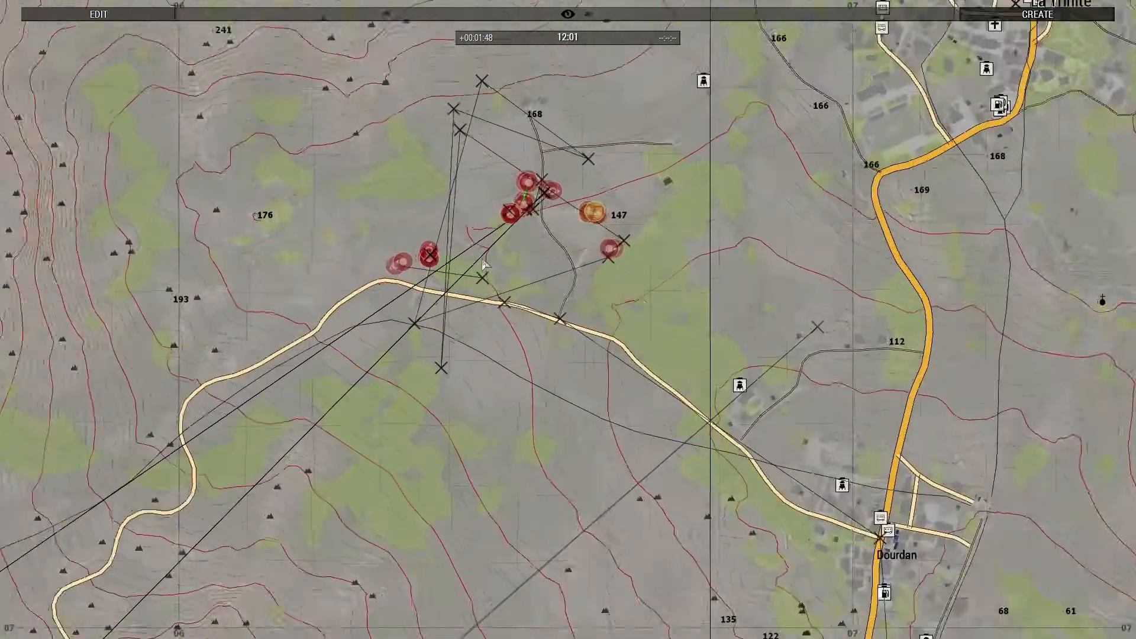
middle_click(549, 235)
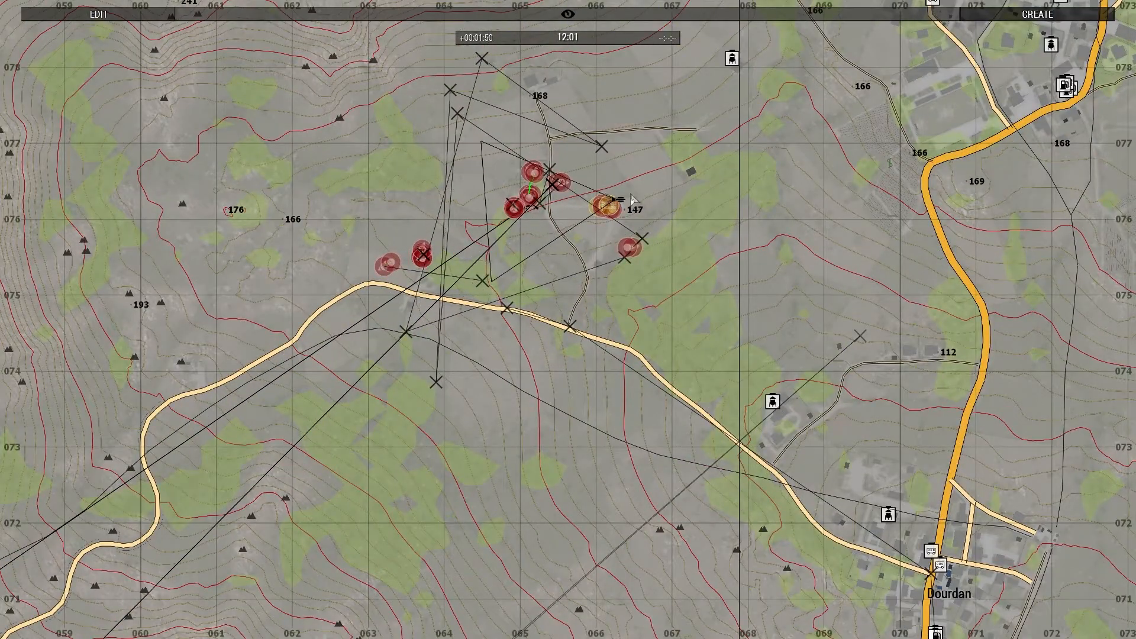
key("m")
right_click_drag(705, 332, 716, 332)
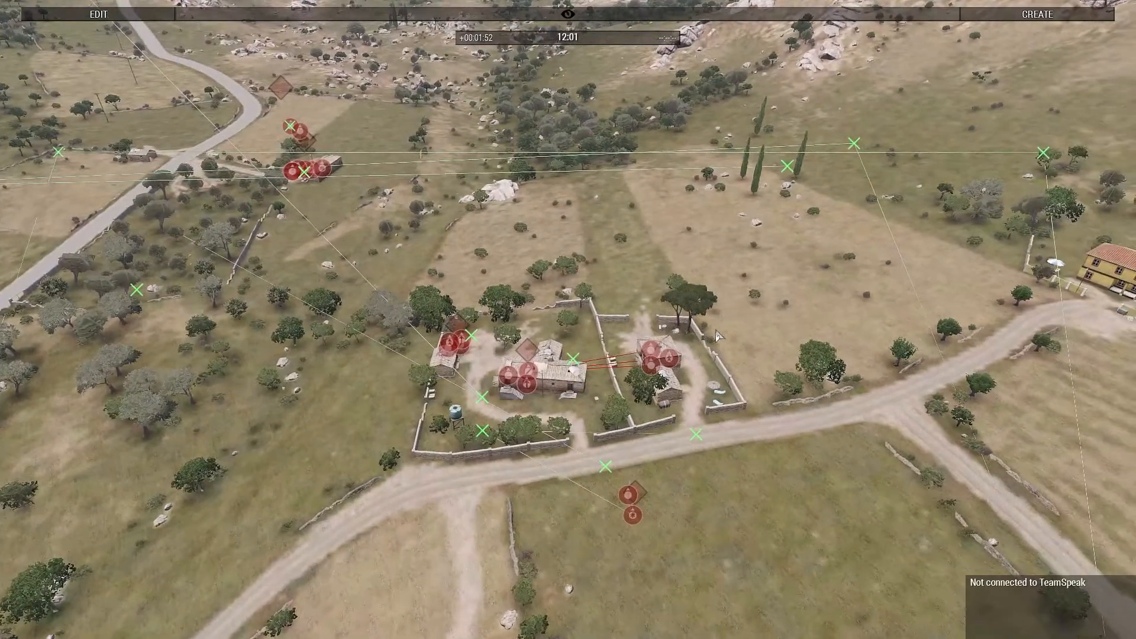
Place a BLUFOR BAF-3CB Army Temperate infantry Fire Team B group inside the OPFOR-held walled compound.
key("e")
key("r")
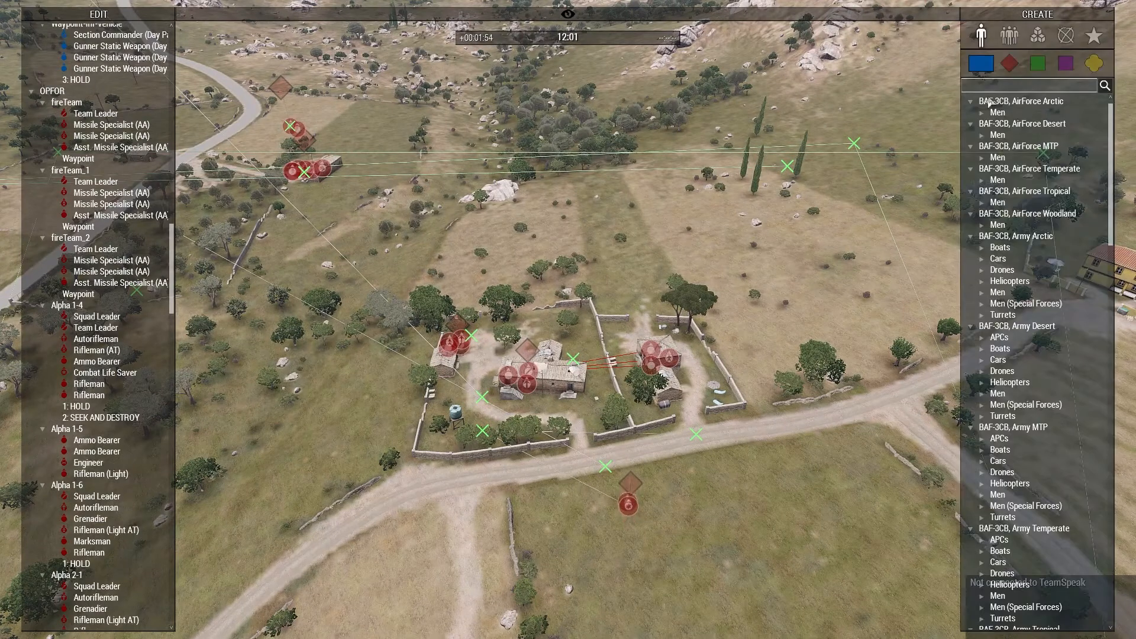
left_click(1010, 35)
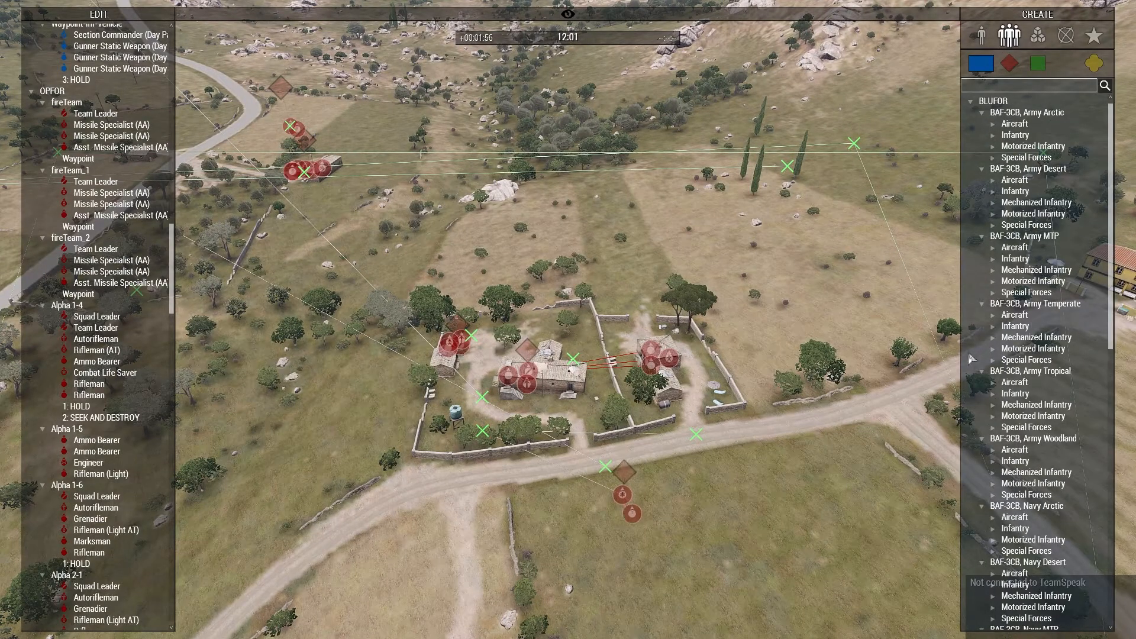
left_click(993, 326)
left_click(1033, 382)
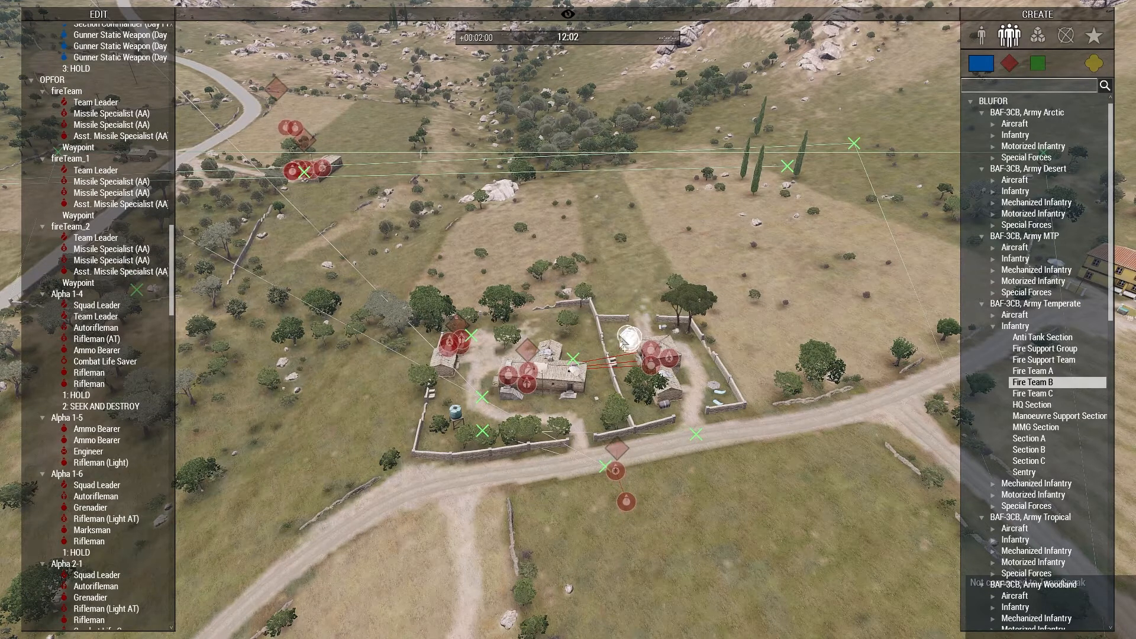
left_click(481, 360)
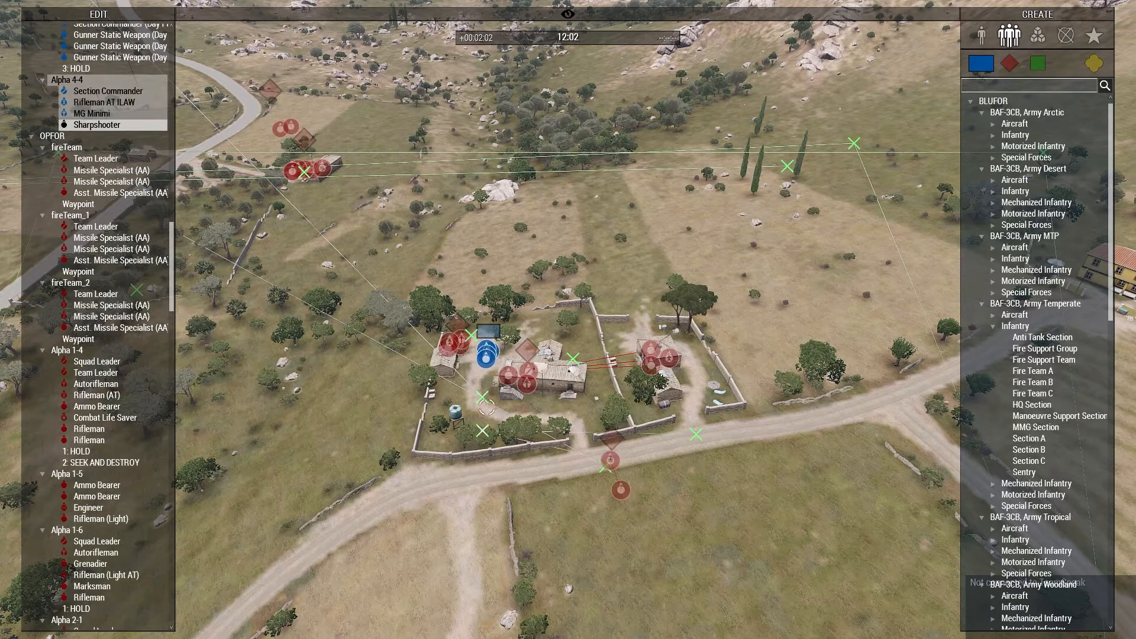
left_click(515, 491)
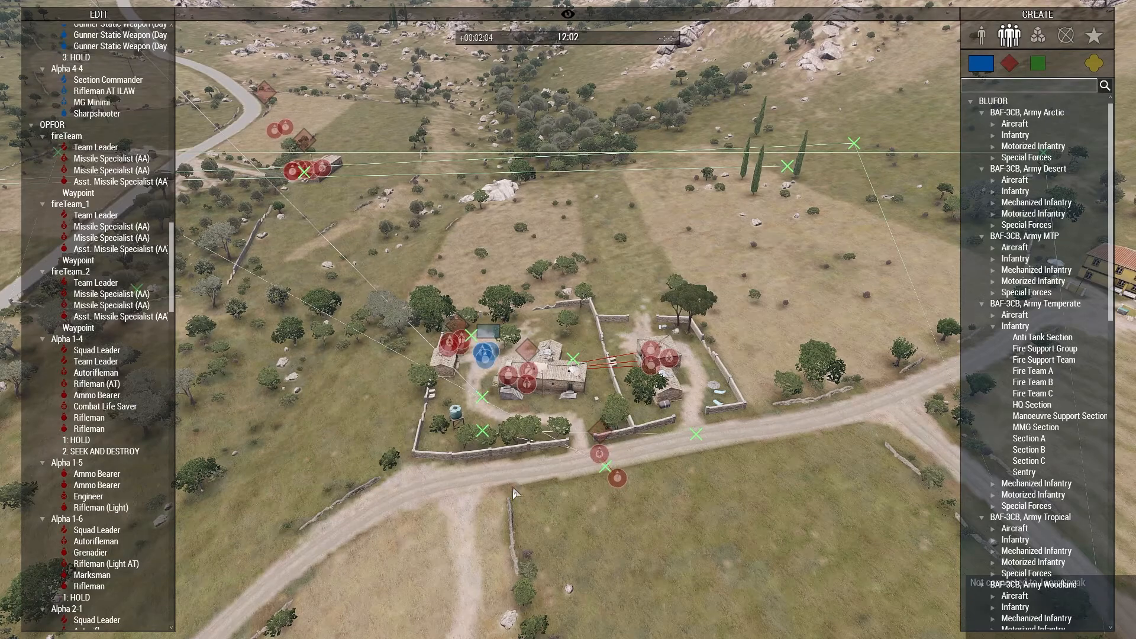
Observe the compound contact, then find the southwestern OPFOR helicopter base on the map and inspect its reinforcements up close.
scroll(428, 378, "up", 2)
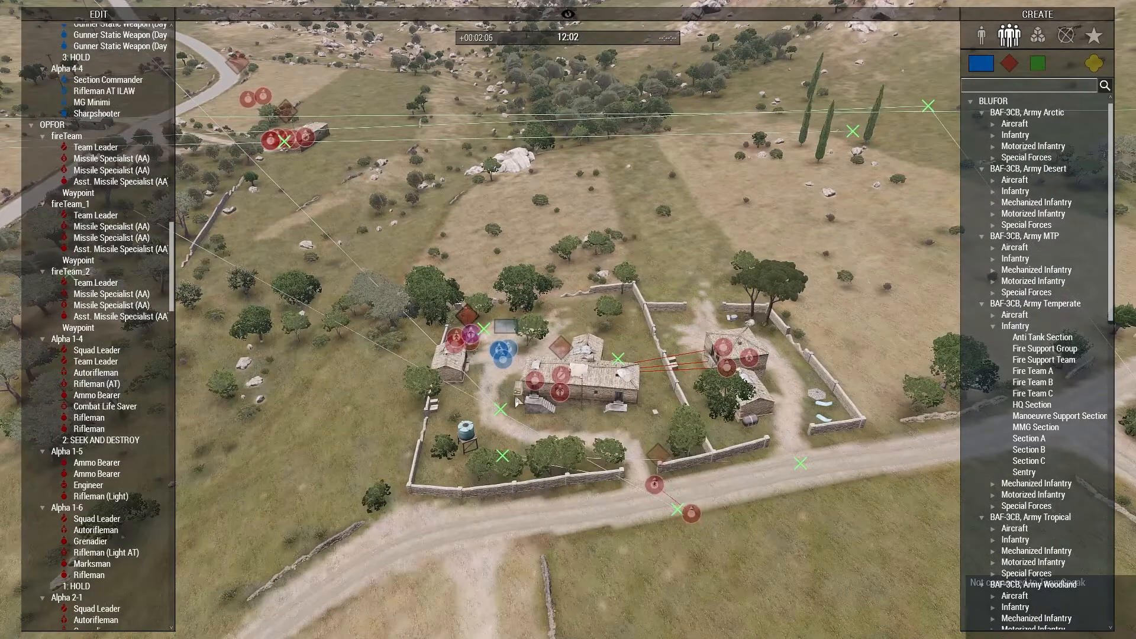
right_click_drag(516, 402, 320, 356)
key("m")
scroll(425, 375, "down", 3)
right_click_drag(425, 375, 740, 75)
right_click_drag(298, 574, 674, 159)
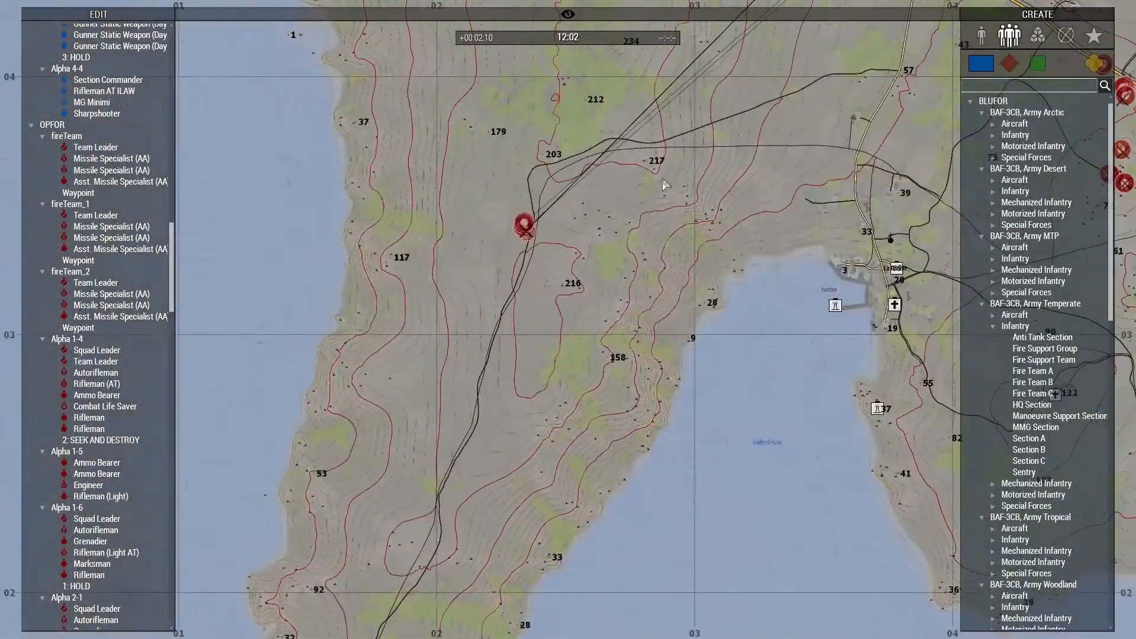
scroll(532, 219, "up", 5)
middle_click_drag(529, 208, 457, 62)
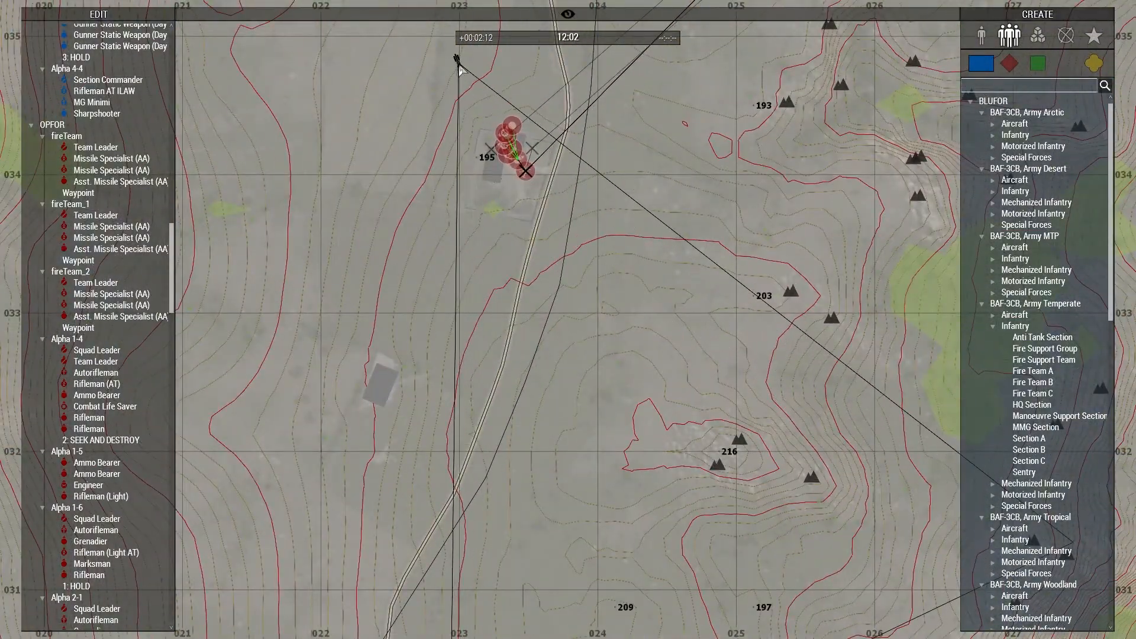
key("m")
right_click_drag(462, 75, 579, 470)
key("w")
key("a")
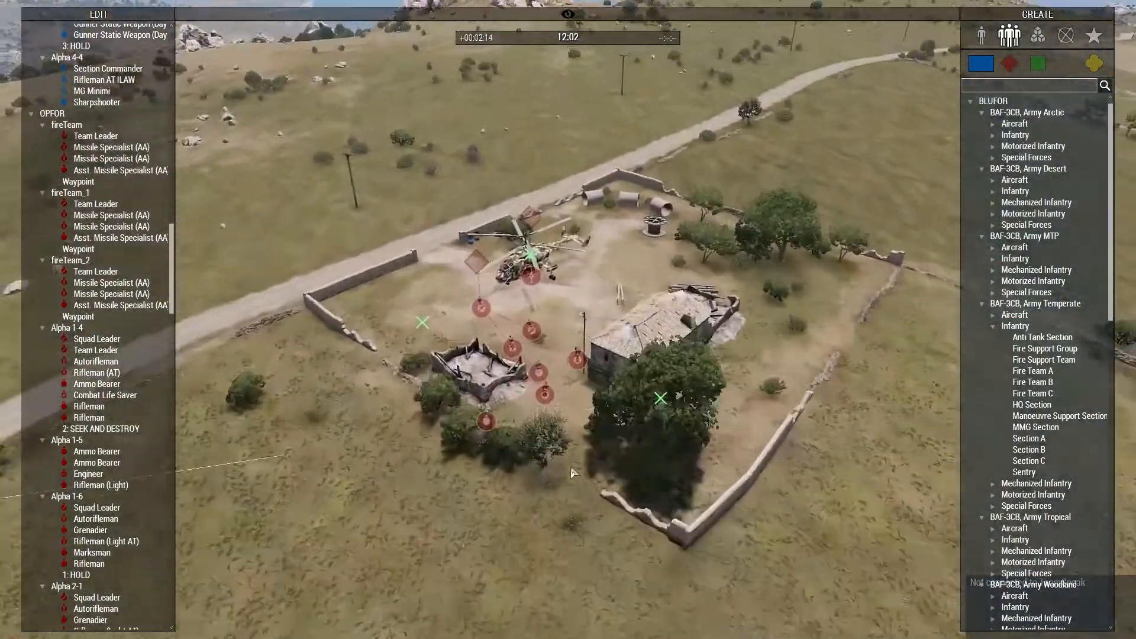
key("z")
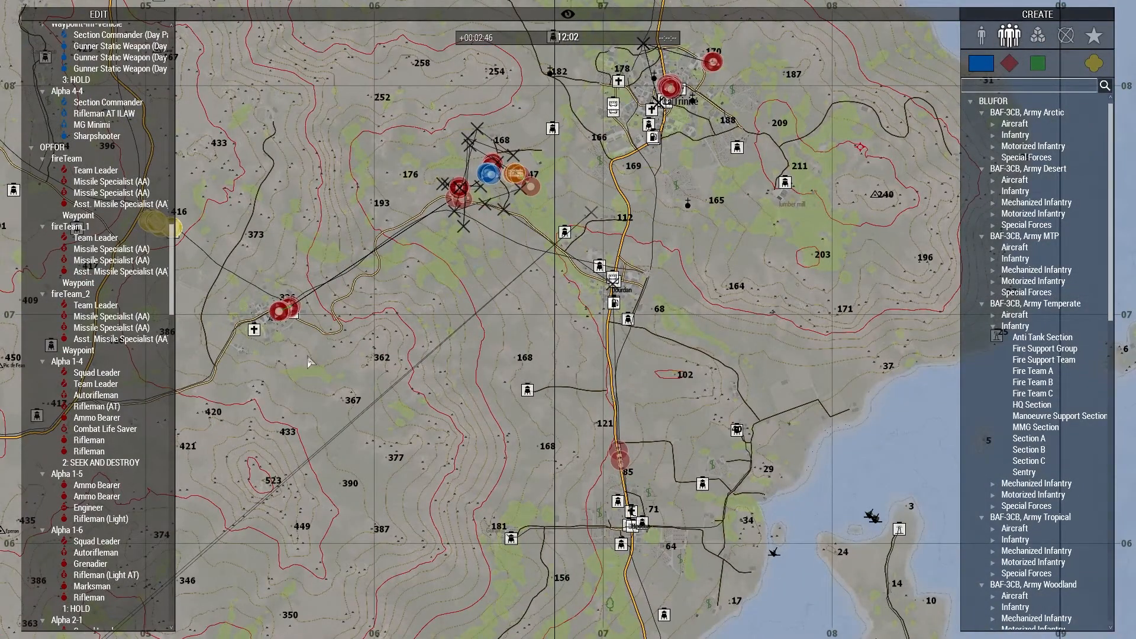
Examine the Zeus map for the movement of the OPFOR reinforcement groups toward the attacked compound.
scroll(308, 363, "up", 3)
right_click_drag(648, 453, 477, 493)
scroll(512, 398, "down", 1)
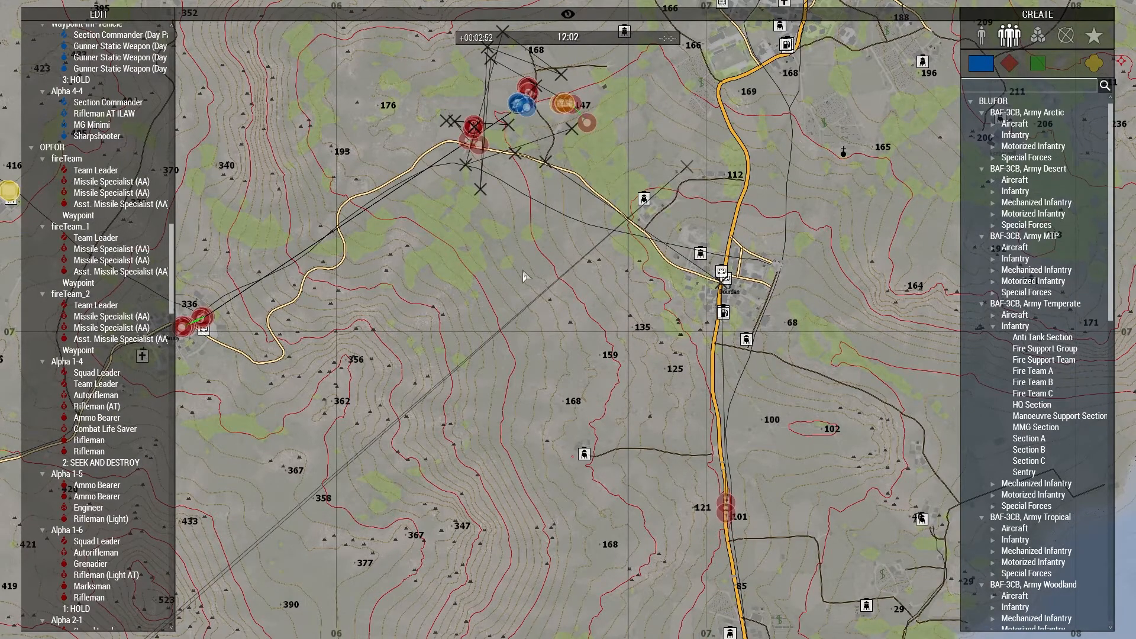
scroll(514, 401, "down", 5)
right_click_drag(521, 396, 479, 170)
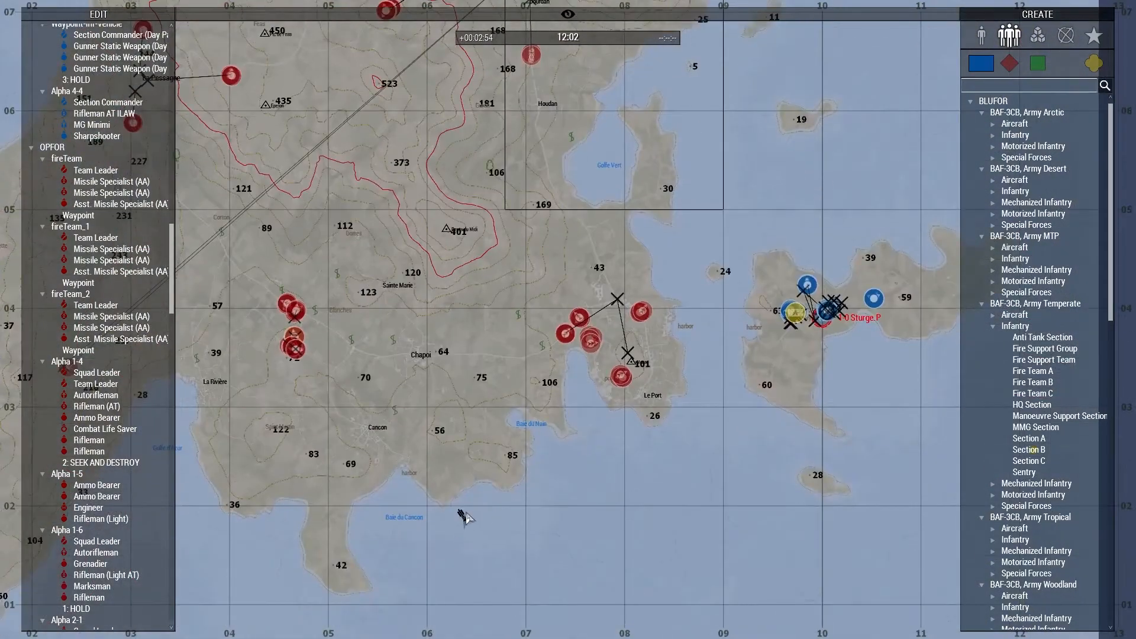
right_click_drag(486, 174, 551, 563)
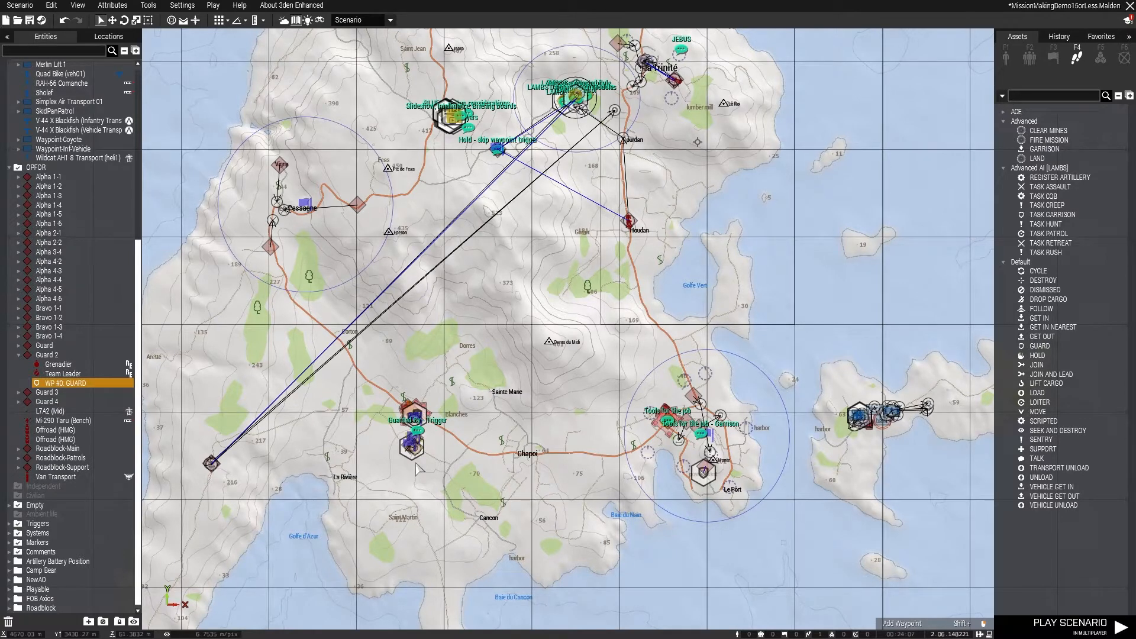
Examine the patrol loop and the linked MOVE and GET IN waypoints east of the military base on the editor map.
scroll(840, 408, "up", 10)
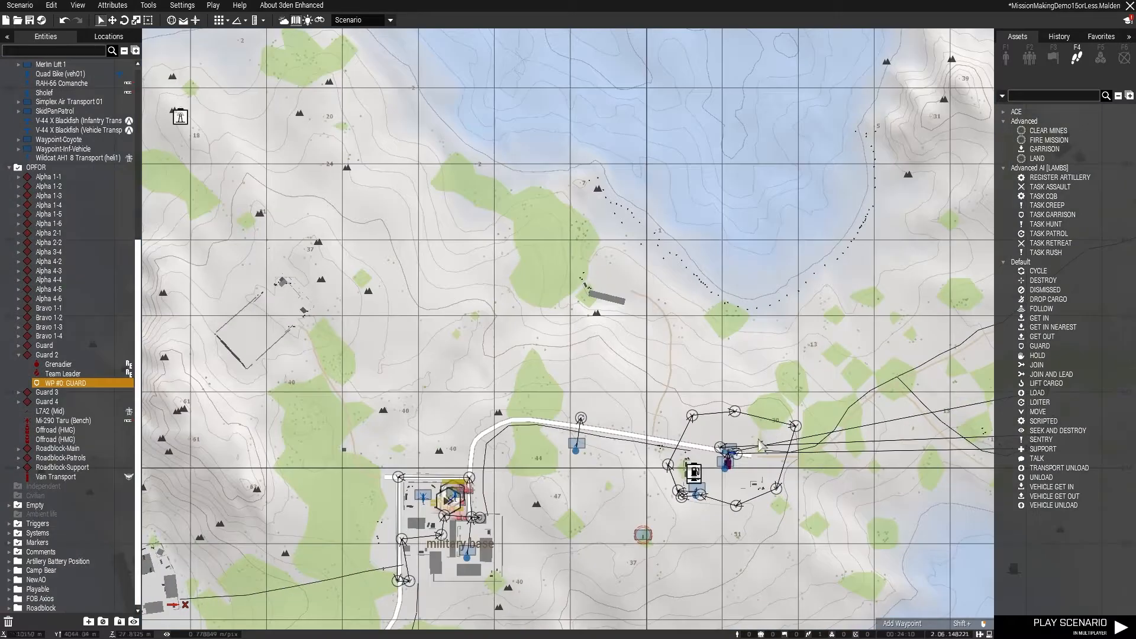
scroll(734, 453, "up", 3)
right_click_drag(707, 577, 537, 425)
scroll(538, 425, "down", 2)
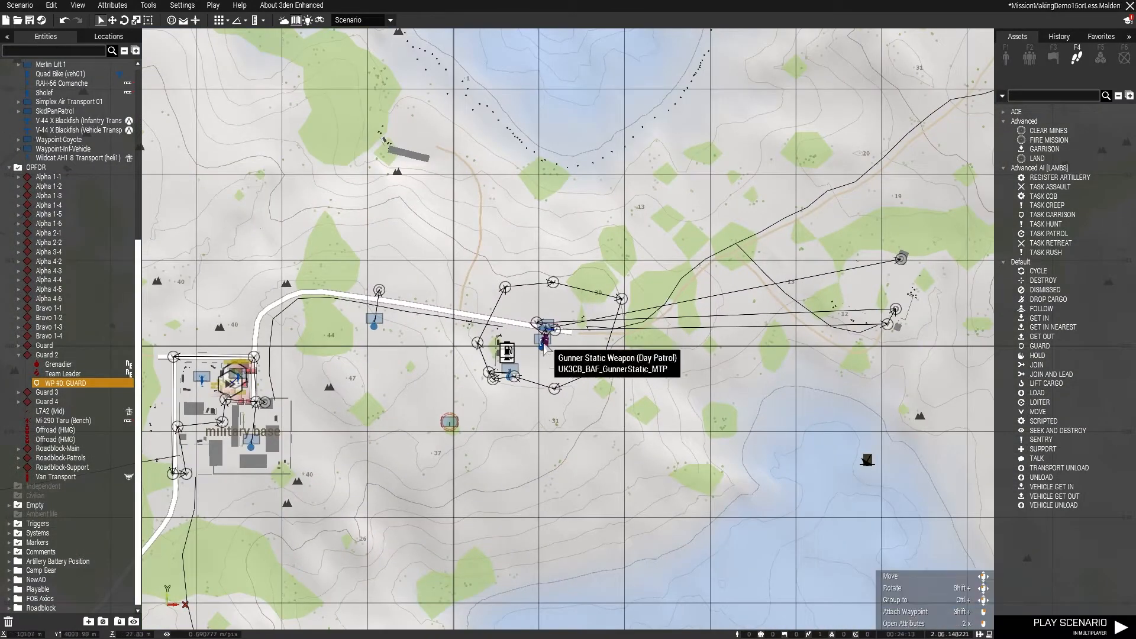
scroll(533, 334, "up", 2)
scroll(554, 323, "up", 2)
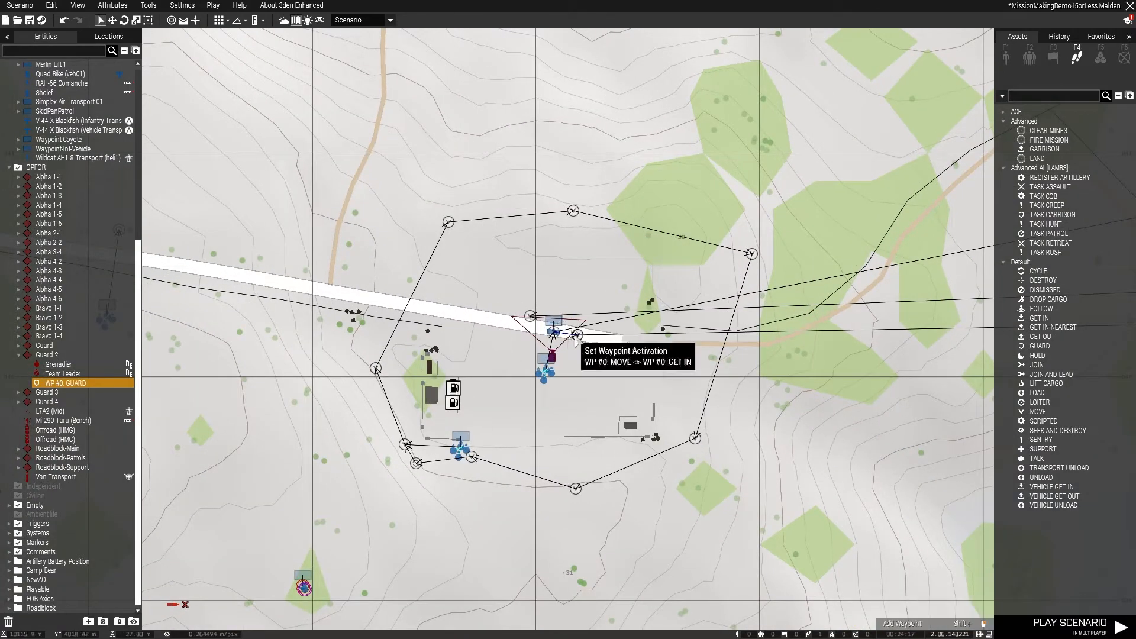
scroll(576, 343, "down", 4)
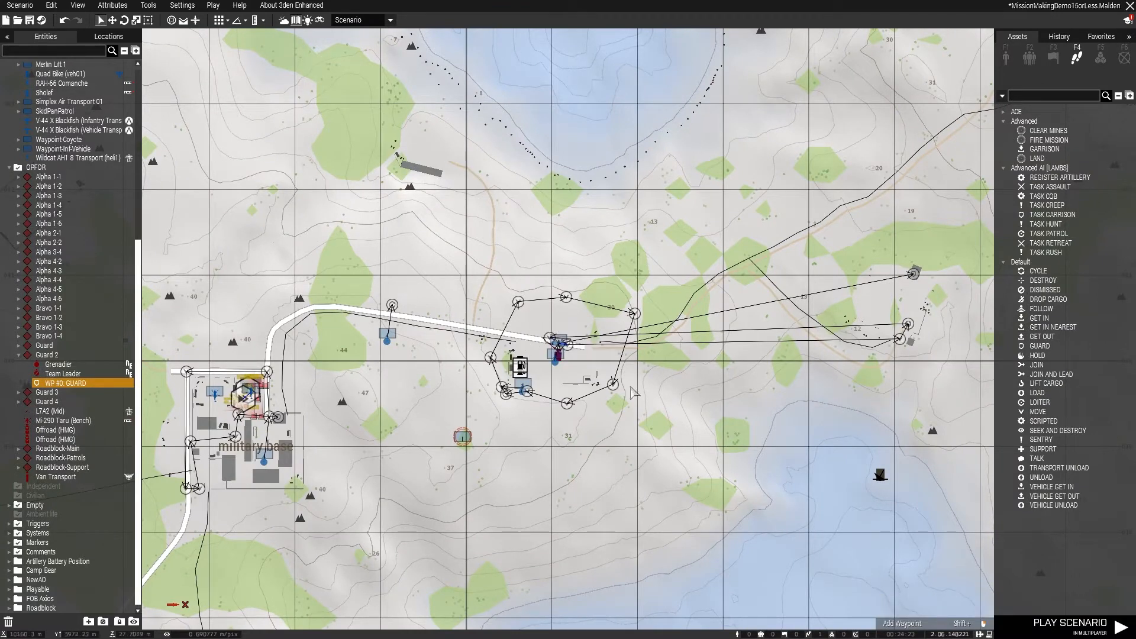
right_click_drag(408, 436, 490, 433)
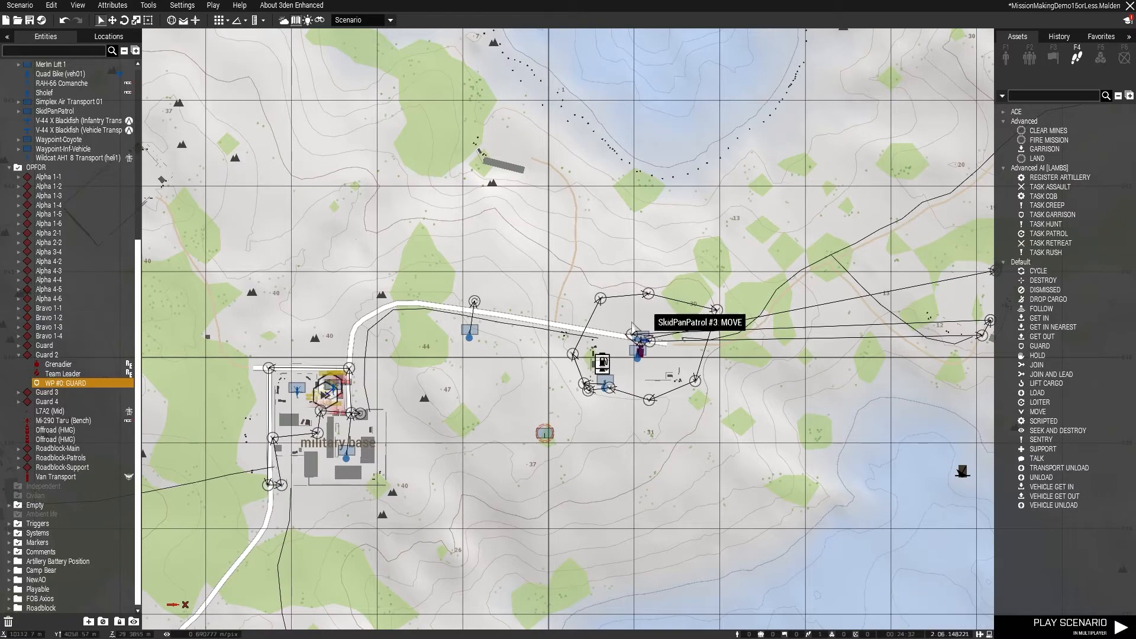
Trace the waypoint and trigger links from the southwestern helicopter base to the HOLD waypoint near the LAMBS area.
scroll(379, 357, "down", 5)
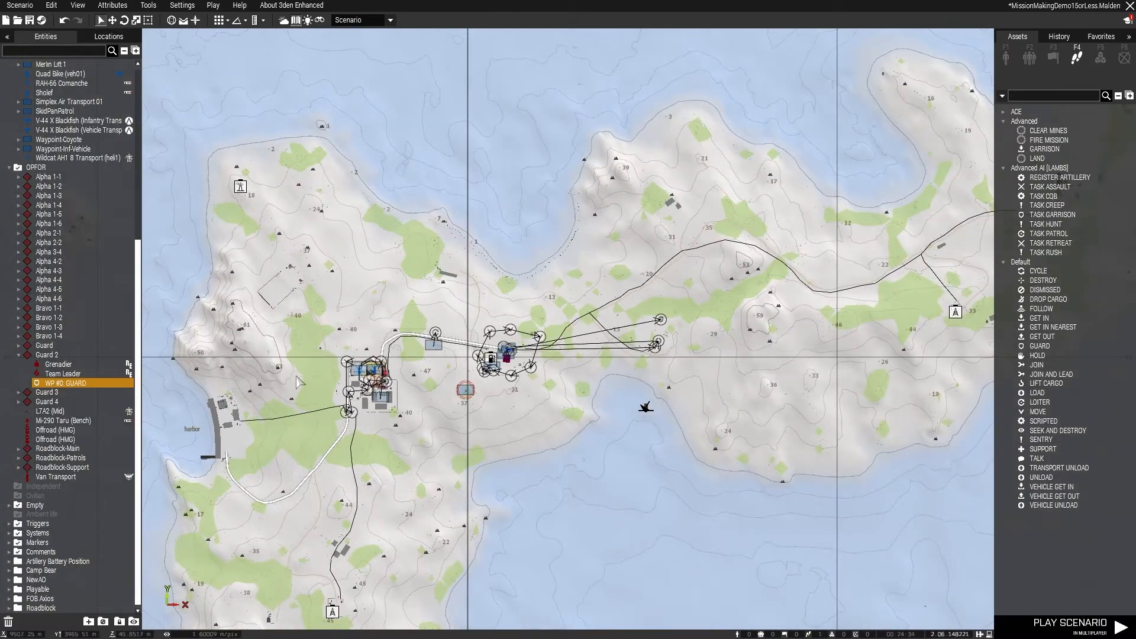
right_click_drag(288, 373, 723, 437)
scroll(450, 379, "down", 3)
right_click_drag(344, 346, 815, 458)
right_click_drag(409, 222, 703, 346)
scroll(612, 328, "down", 2)
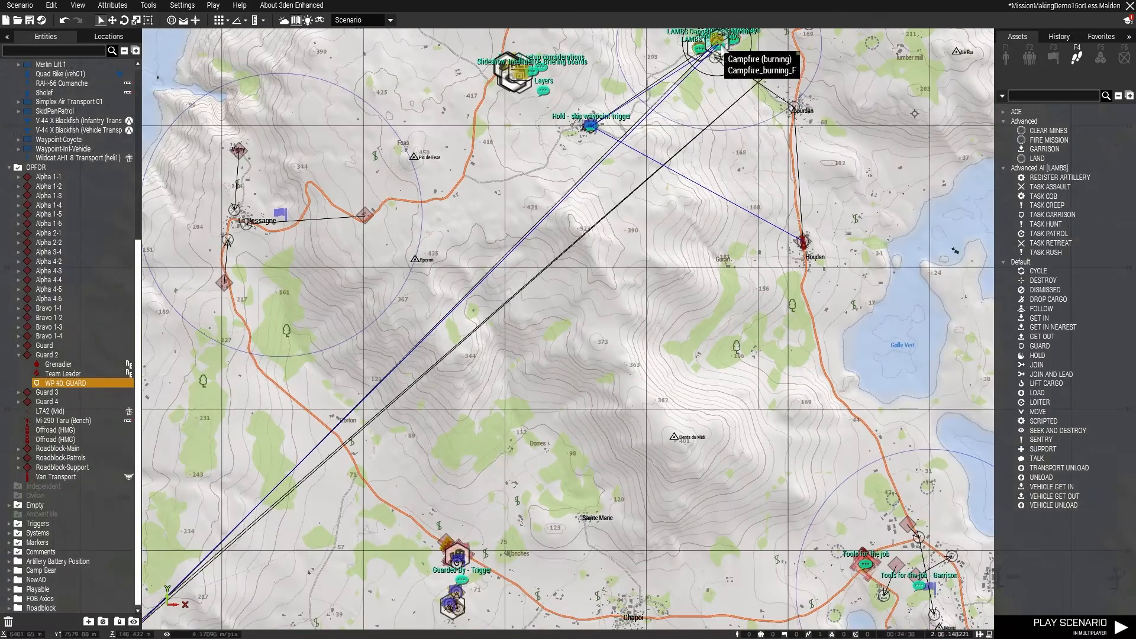
right_click_drag(444, 389, 548, 278)
mouse_move(233, 525)
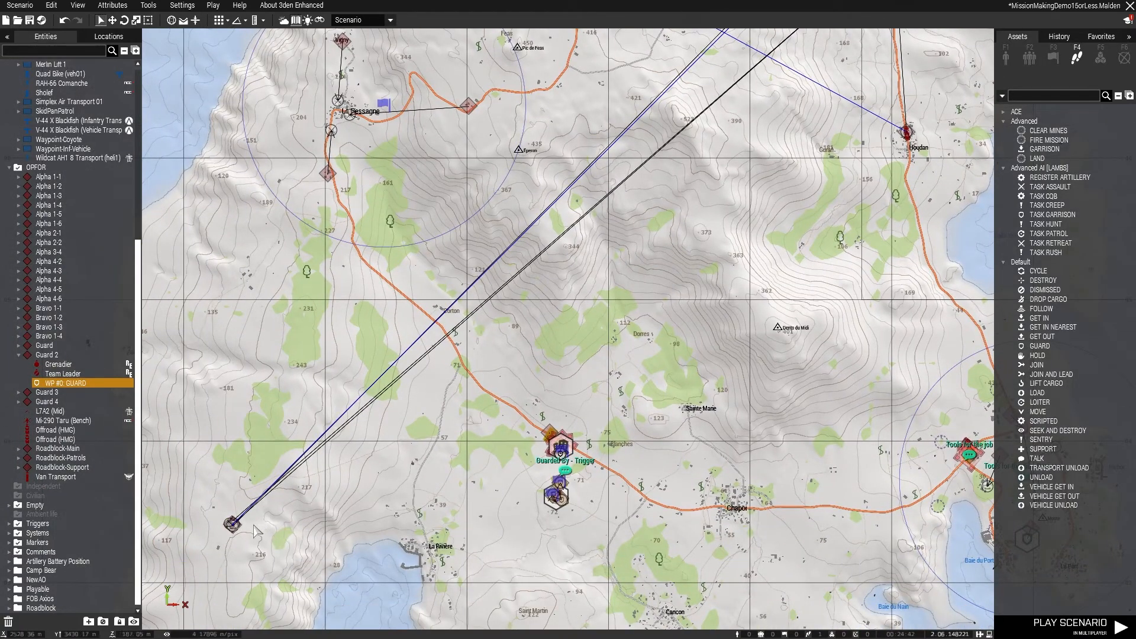
right_click_drag(619, 325, 477, 472)
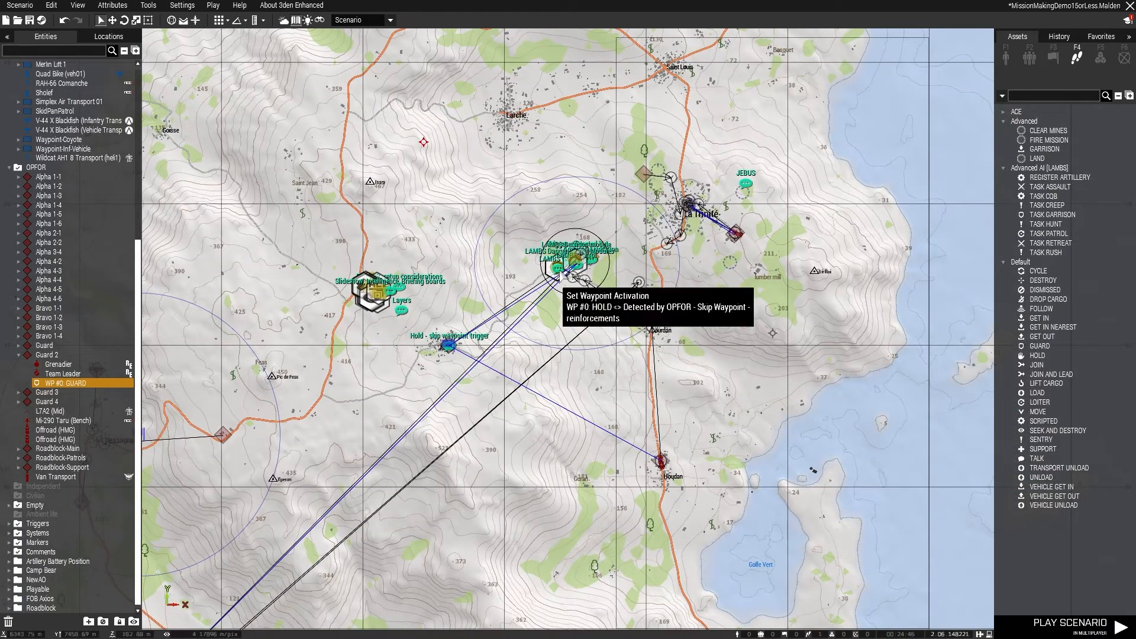
Open the attributes of Guard 2's GUARD waypoint and inspect its state and expression settings.
right_click_drag(599, 180, 558, 378)
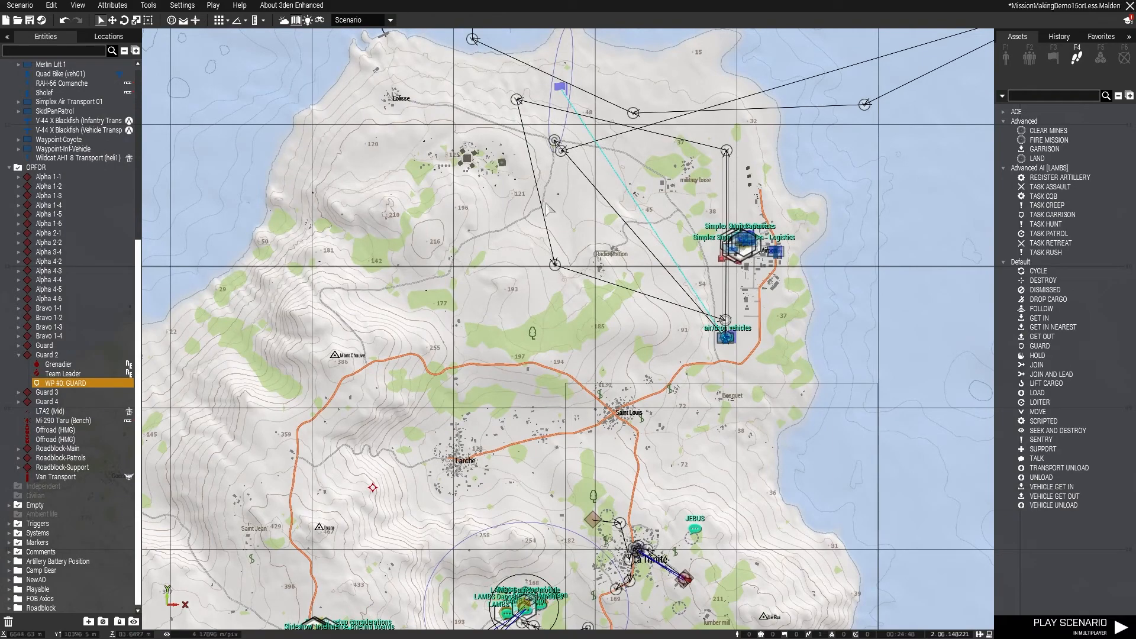
double_click(634, 116)
scroll(524, 449, "down", 2)
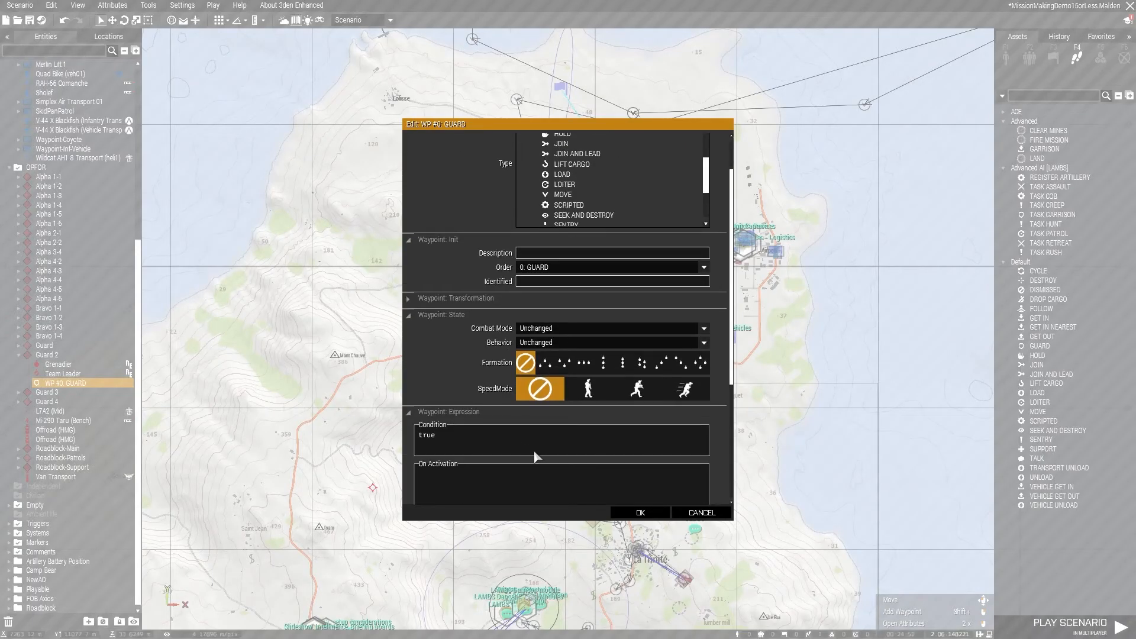